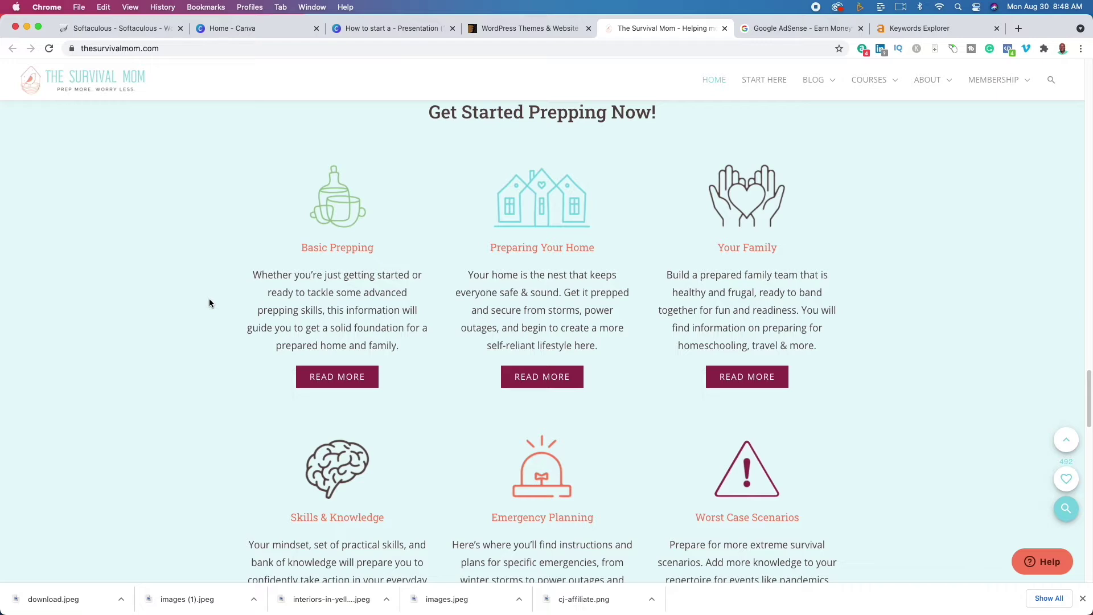
# - Look through The Survival Mom home page, from the prepping categories and recent articles to the footer and back to the header
pyautogui.scroll(-3, 210, 302)
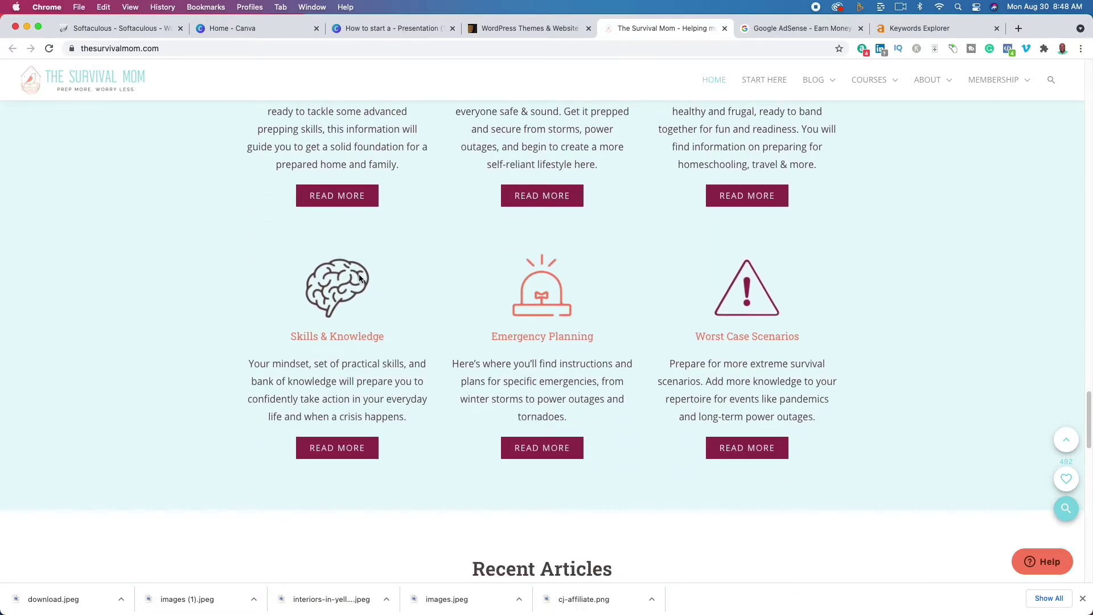
pyautogui.scroll(2, 359, 276)
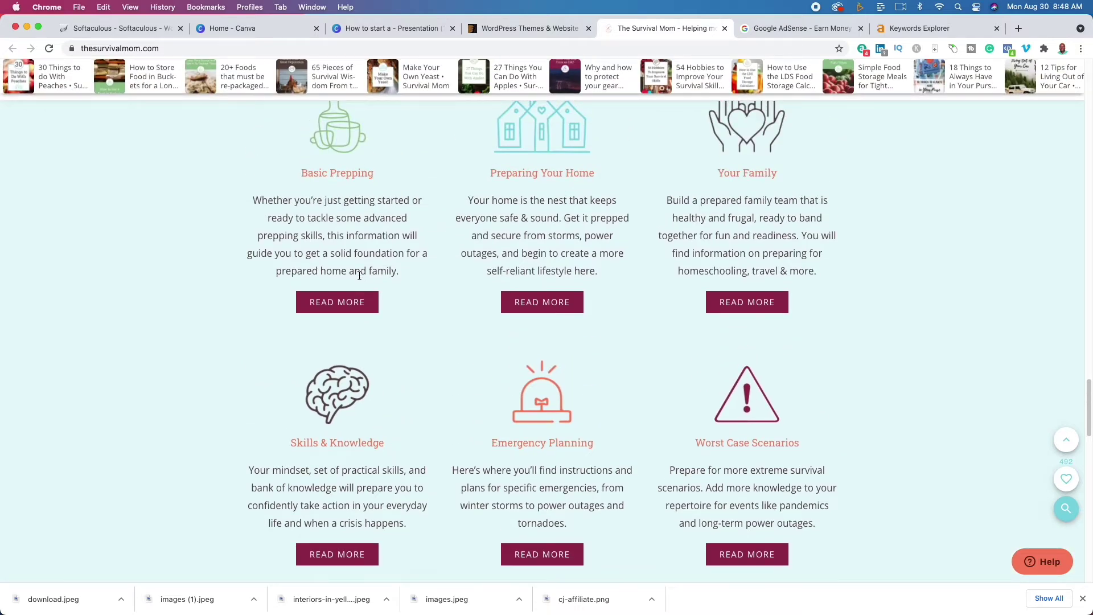
pyautogui.scroll(-8, 361, 273)
pyautogui.scroll(-3, 363, 270)
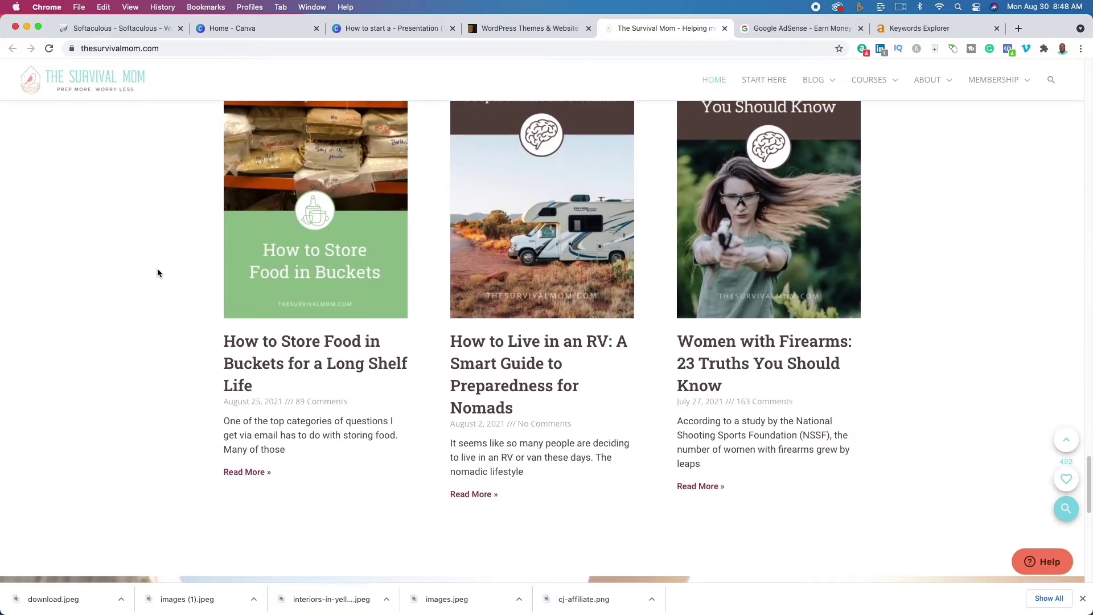
pyautogui.scroll(-7, 158, 273)
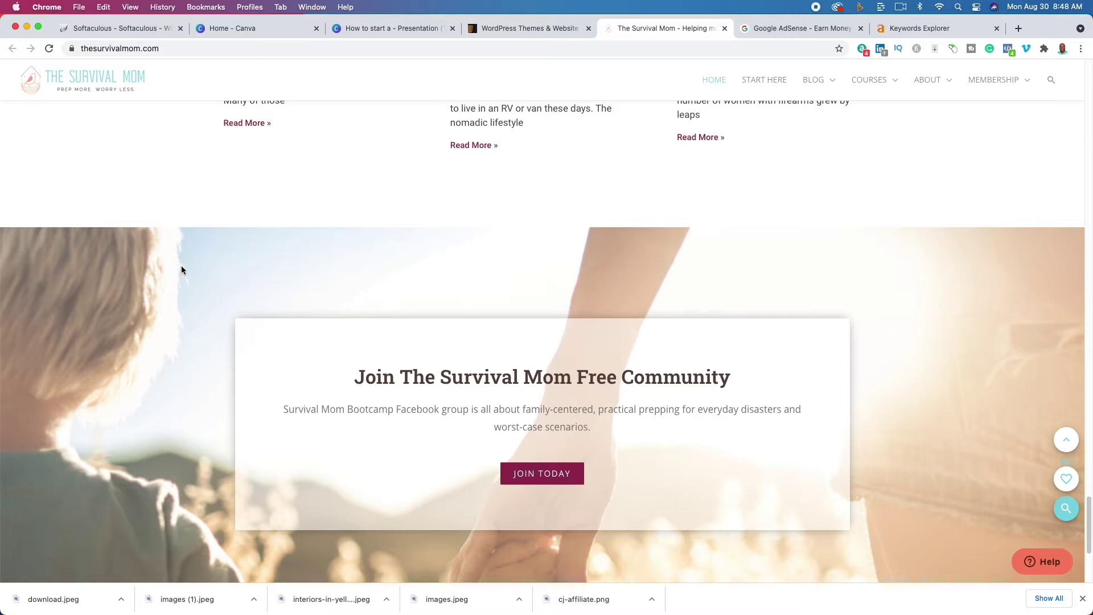
pyautogui.scroll(-5, 181, 269)
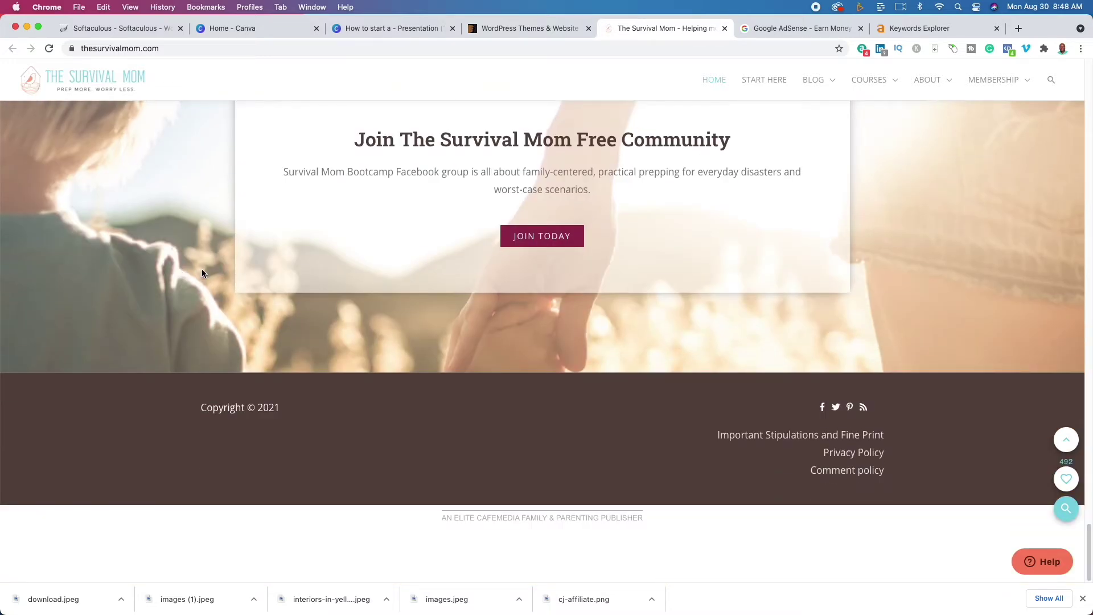
pyautogui.scroll(17, 203, 269)
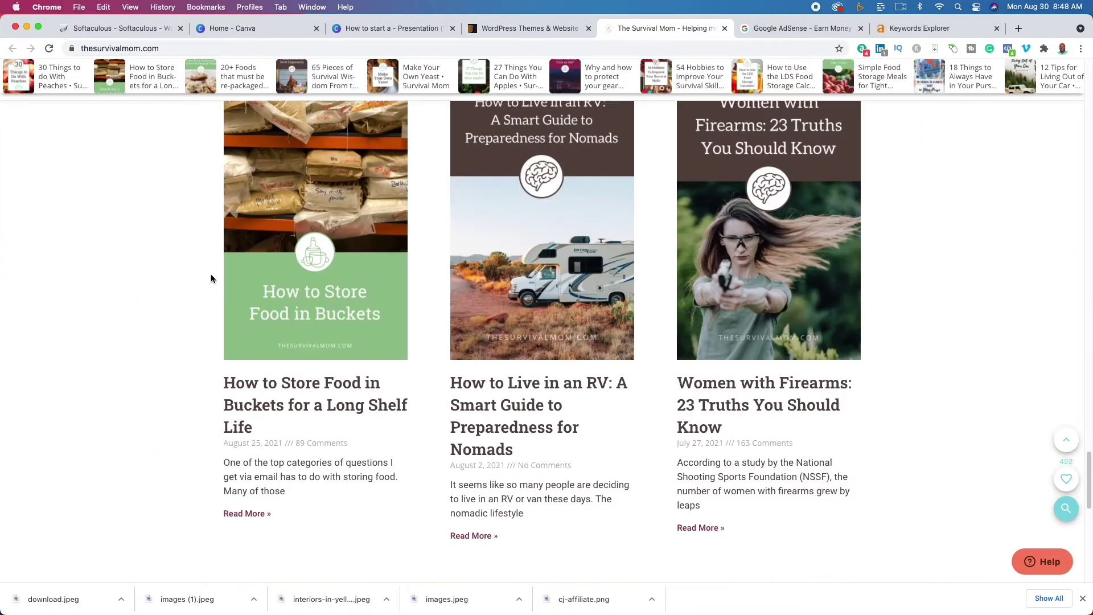
pyautogui.scroll(9, 211, 278)
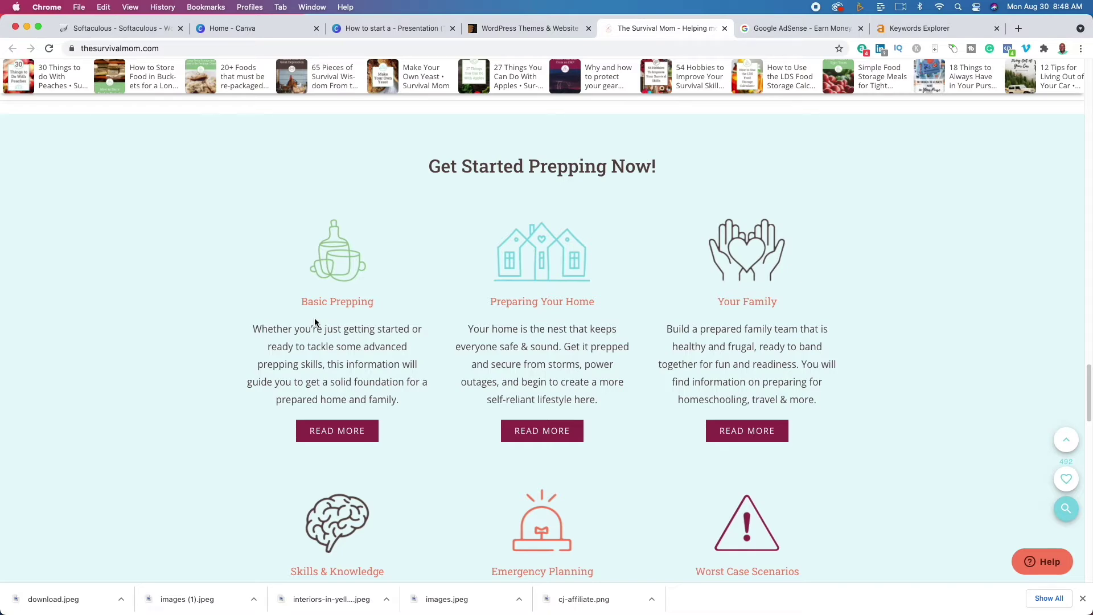
pyautogui.scroll(15, 655, 214)
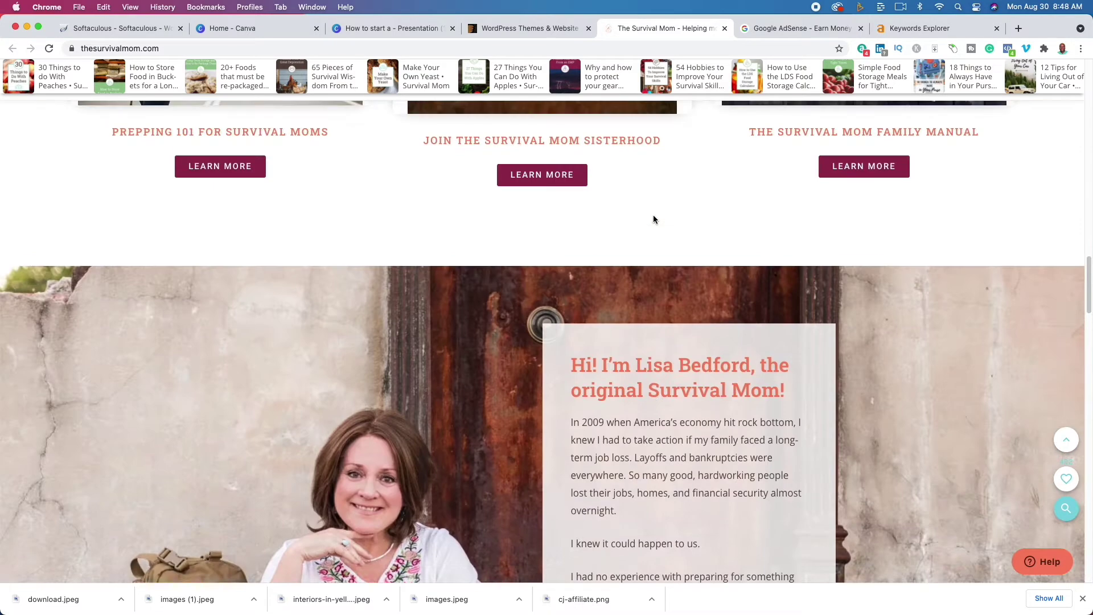
pyautogui.scroll(10, 653, 217)
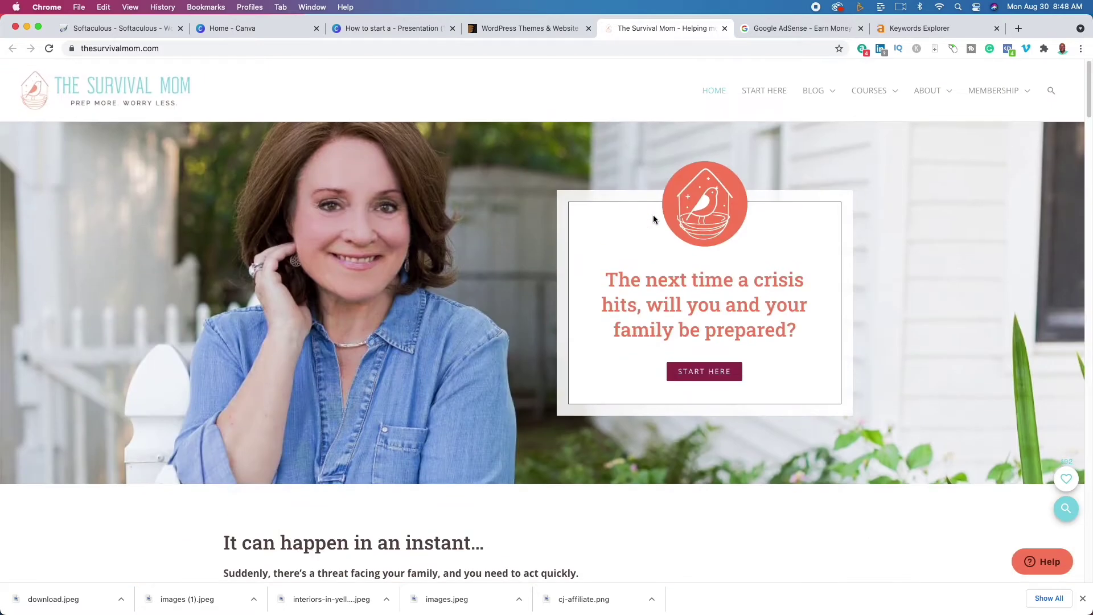
# - Open the blog's Family category and look through its articles
pyautogui.moveTo(823, 91)
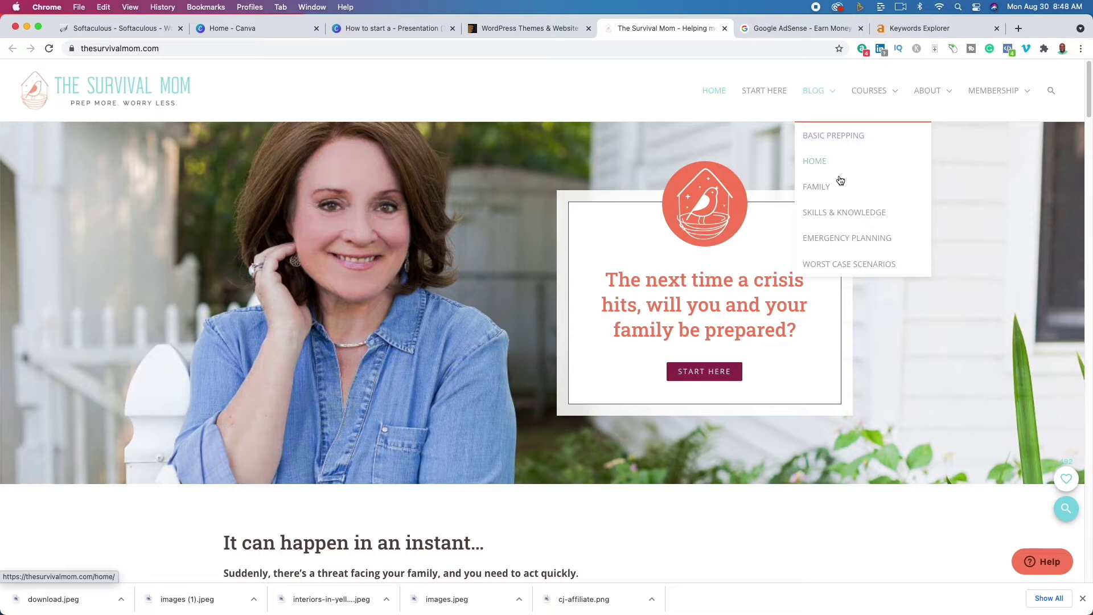
pyautogui.click(824, 188)
pyautogui.scroll(-5, 107, 267)
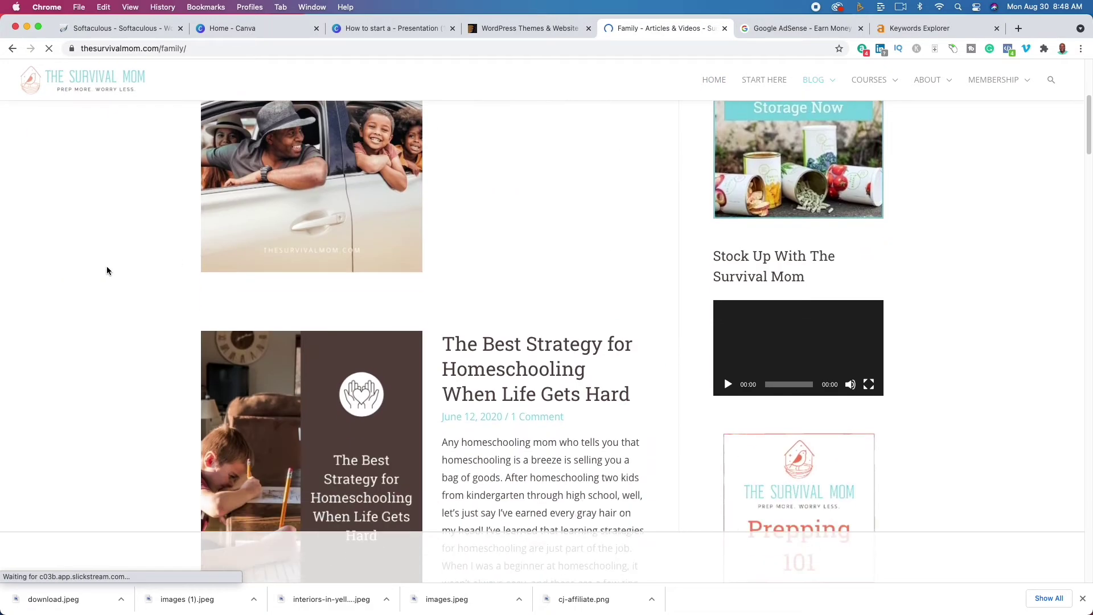
pyautogui.scroll(-4, 107, 265)
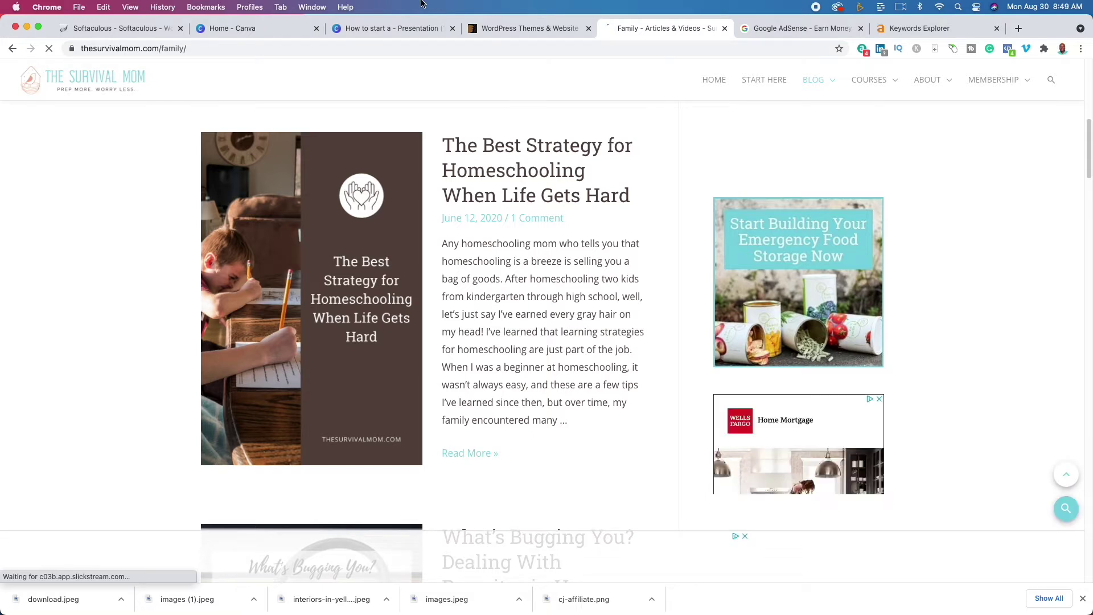
# - Switch to Ahrefs Keywords Explorer, look up the keyword "survival" and examine its matching terms
pyautogui.click(918, 34)
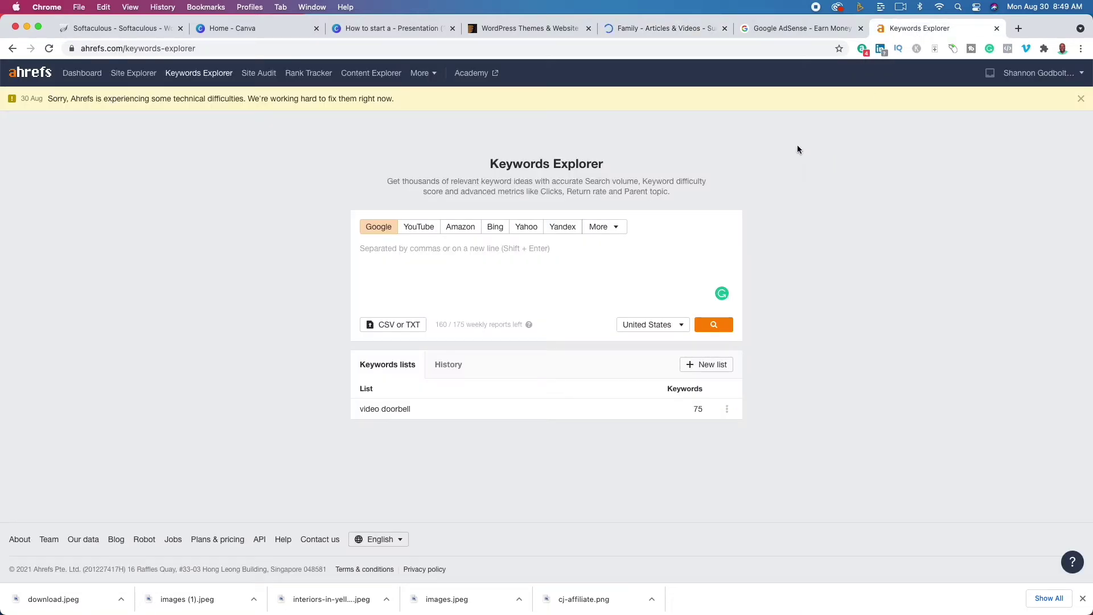
pyautogui.write('survival')
pyautogui.press('Return')
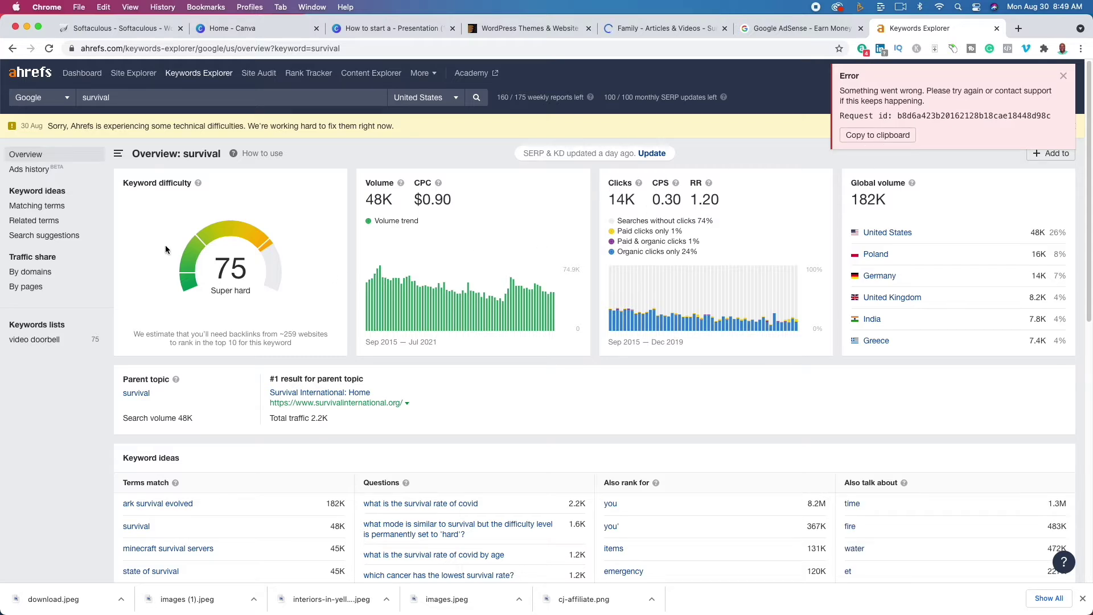
pyautogui.click(38, 206)
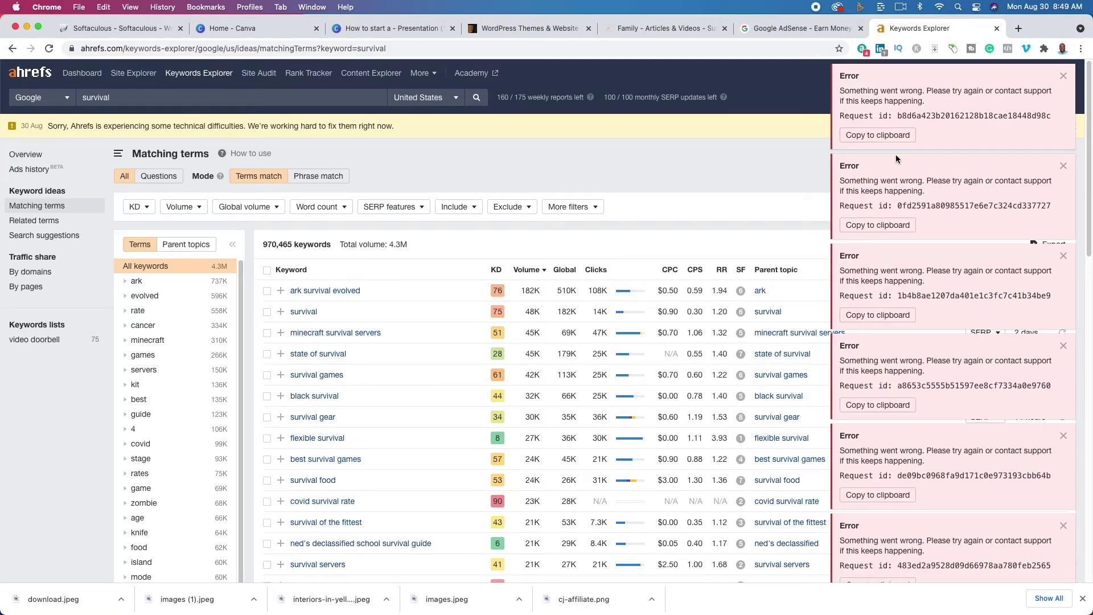
pyautogui.click(1063, 76)
pyautogui.scroll(-5, 355, 265)
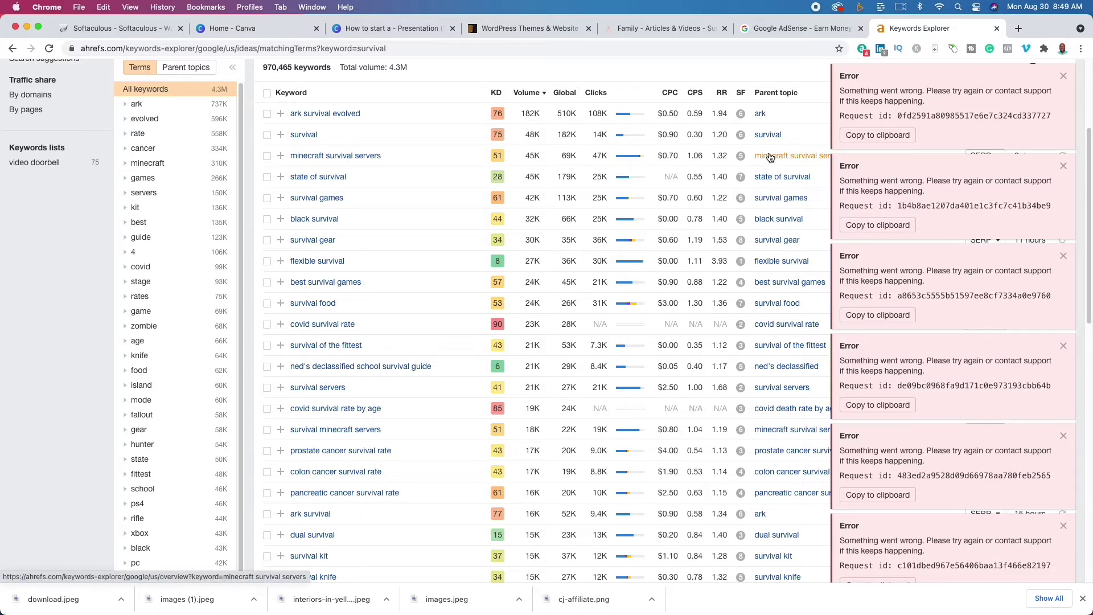
# - Return to The Survival Mom site and copy the domain thesurvivalmom.com from its address
pyautogui.click(637, 30)
pyautogui.scroll(10, 550, 114)
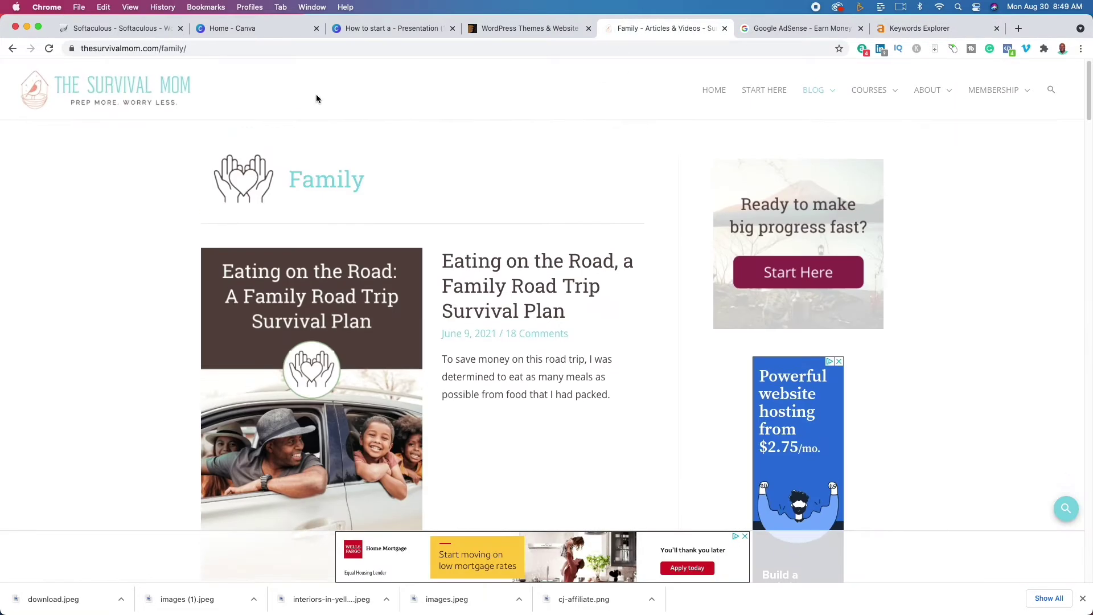
pyautogui.click(134, 49)
pyautogui.click(117, 50)
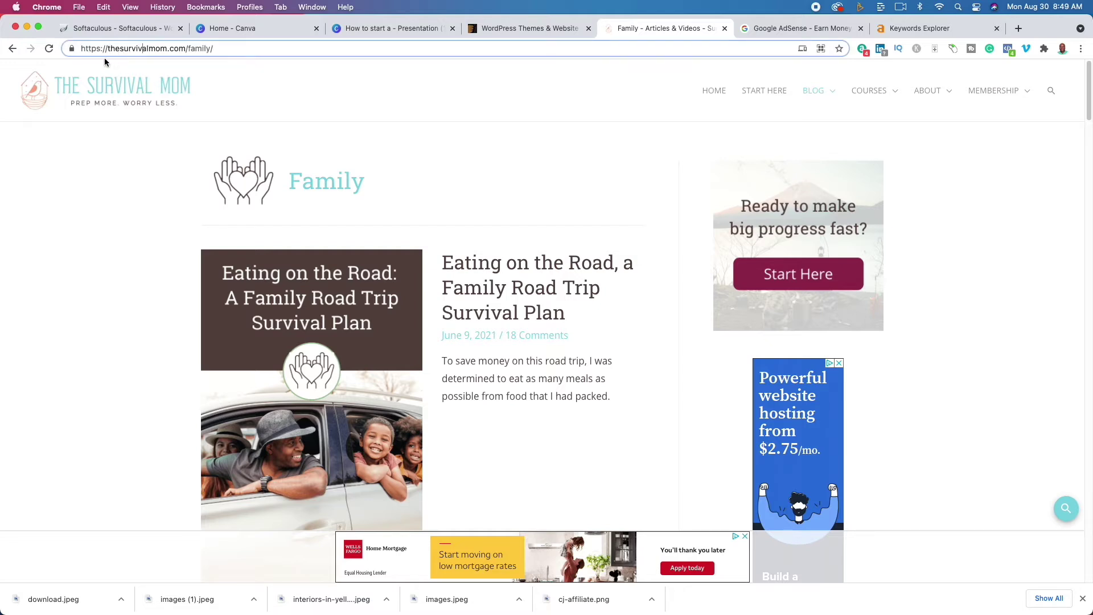
pyautogui.moveTo(107, 49); pyautogui.dragTo(187, 49)
pyautogui.press('super+c')
# - Look up the copied domain thesurvivalmom.com in Ahrefs Site Explorer
pyautogui.press('super+7')
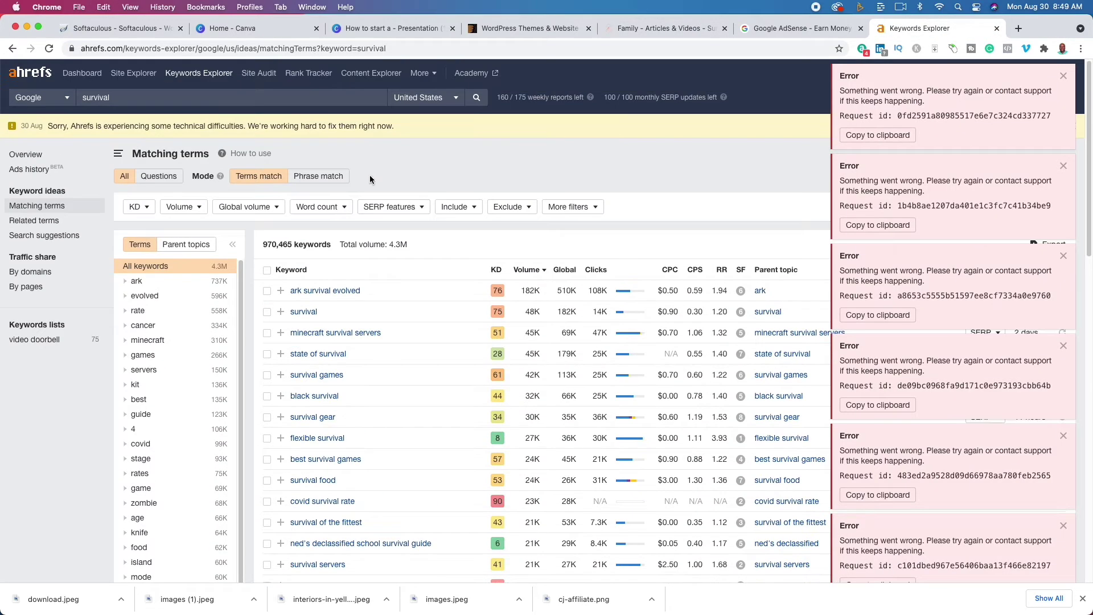
pyautogui.click(133, 72)
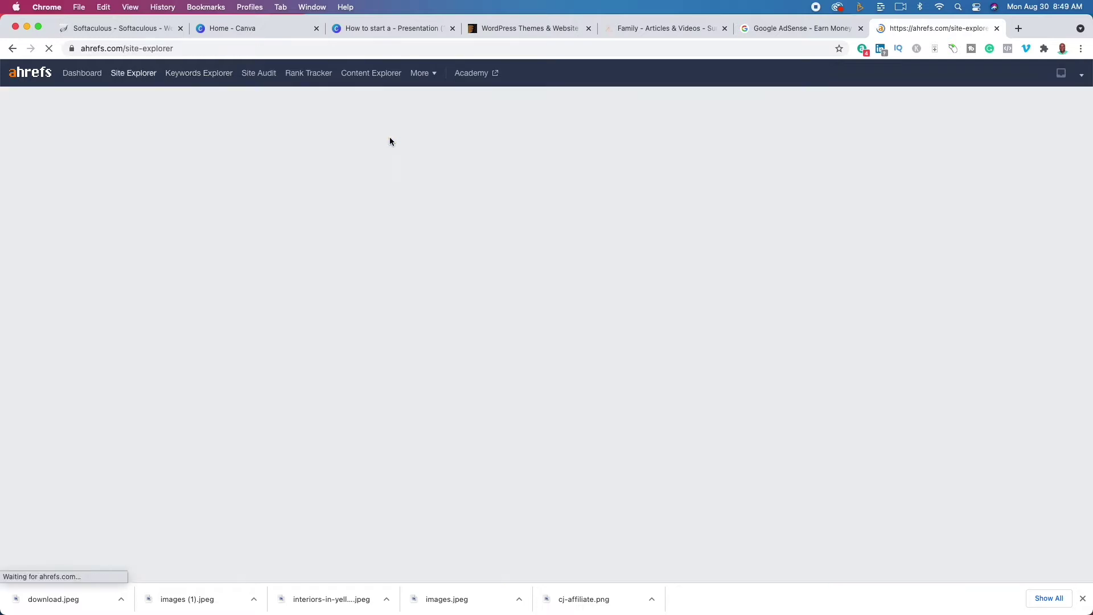
pyautogui.click(453, 201)
pyautogui.press('super+v')
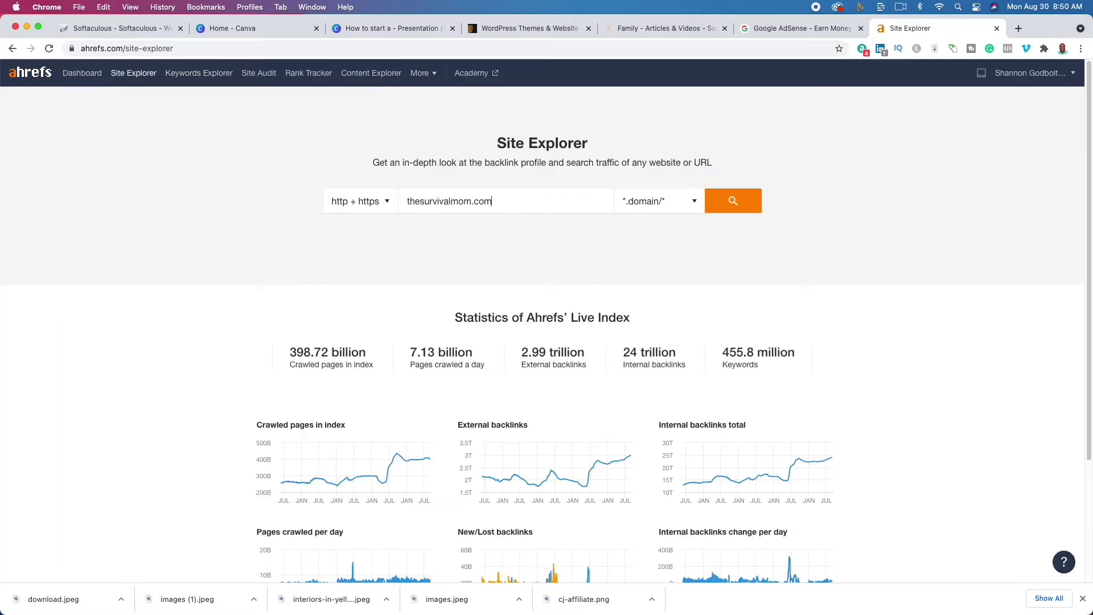
pyautogui.press('Return')
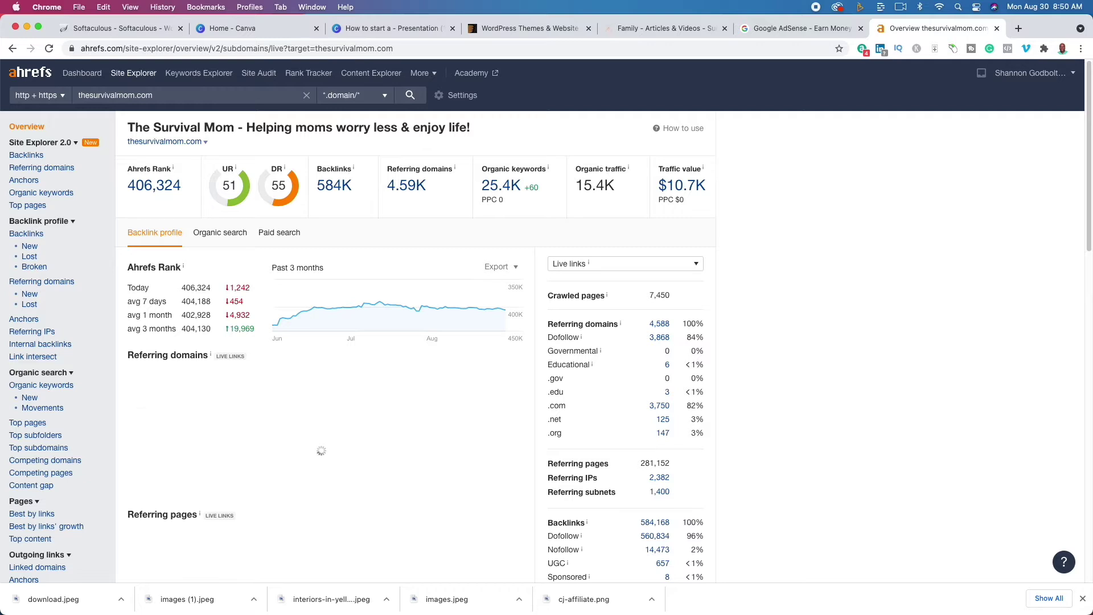
# - Open the site's organic keywords and filter them to a maximum keyword difficulty (KD) of 5
pyautogui.click(508, 183)
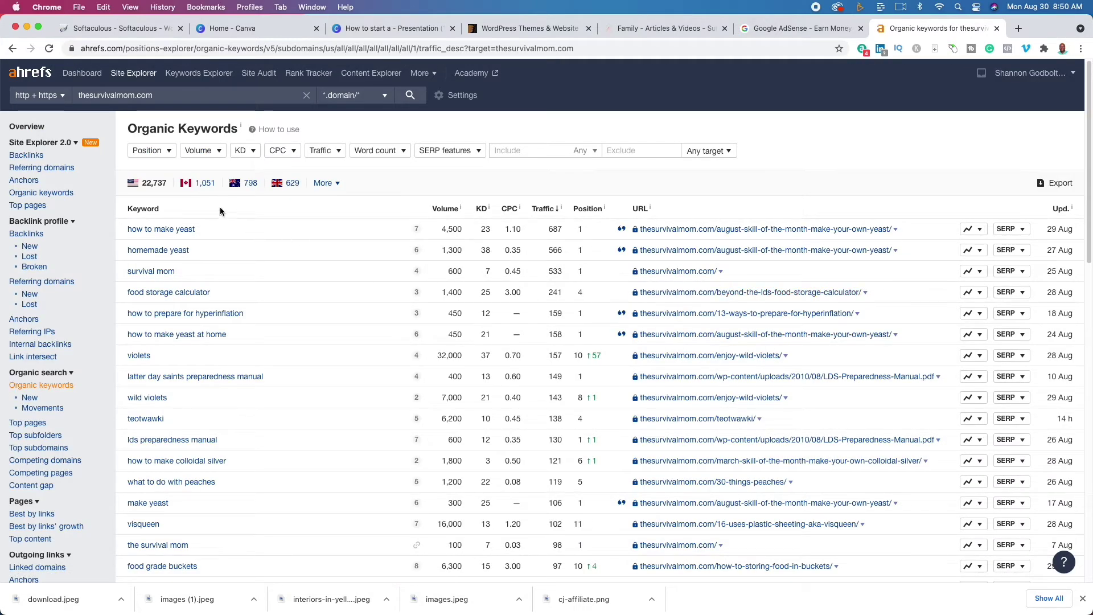
pyautogui.click(245, 150)
pyautogui.click(305, 195)
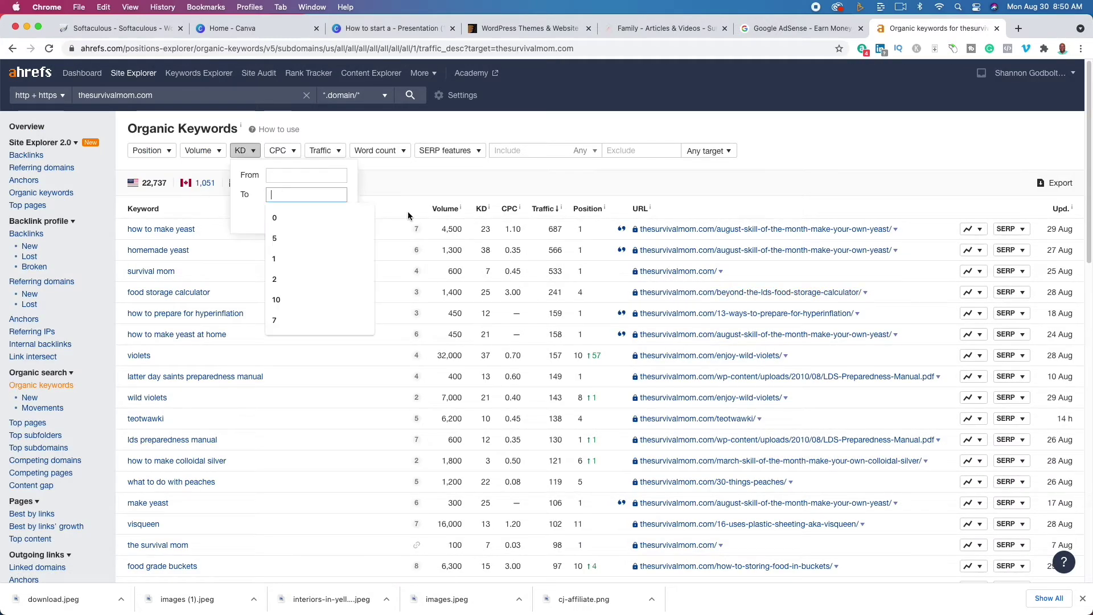
pyautogui.click(275, 238)
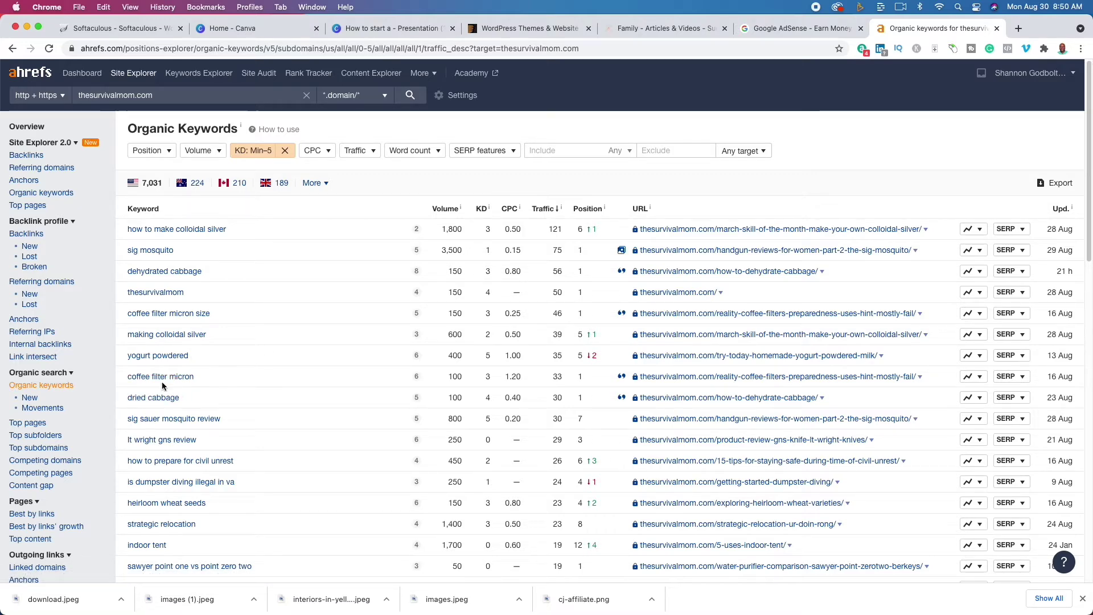
pyautogui.scroll(-3, 354, 401)
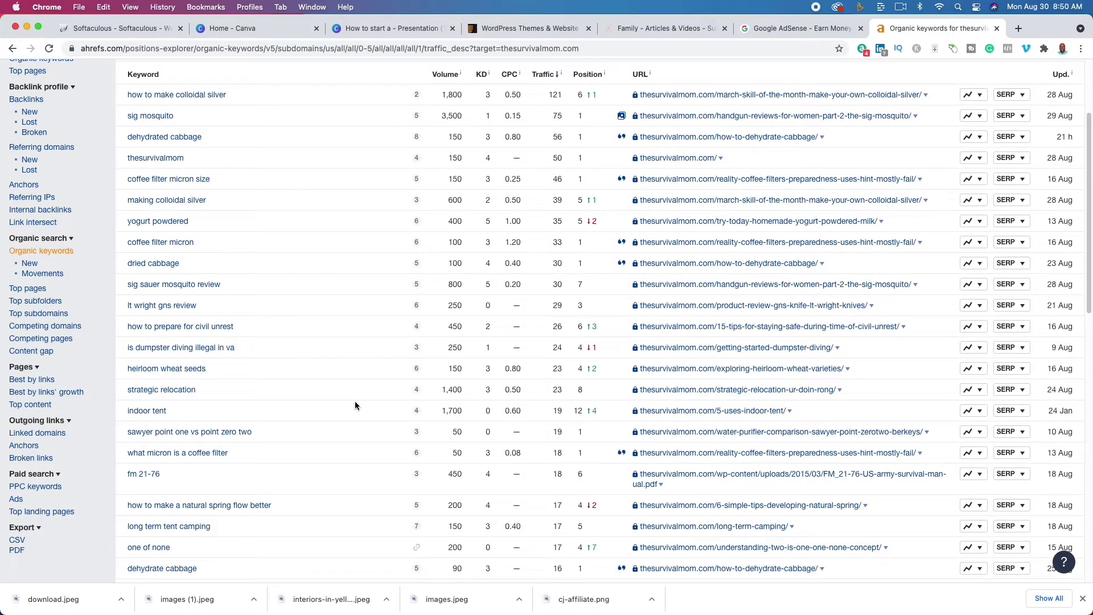
# - Review the Steps slide in the Canva presentation, with a brief look back at The Survival Mom's Family page
pyautogui.press('super+3')
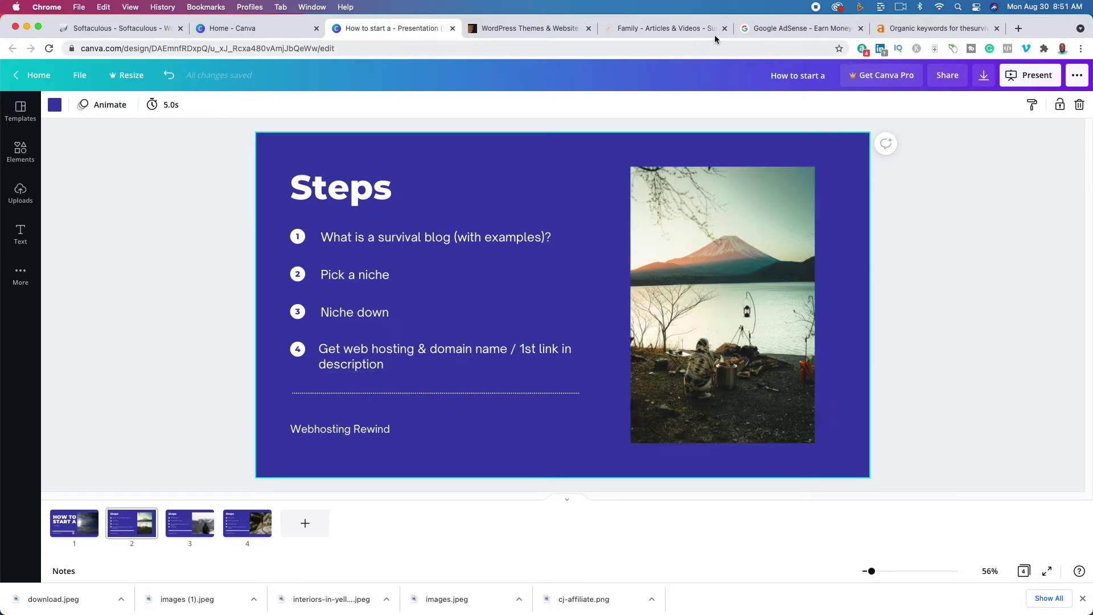
pyautogui.click(670, 29)
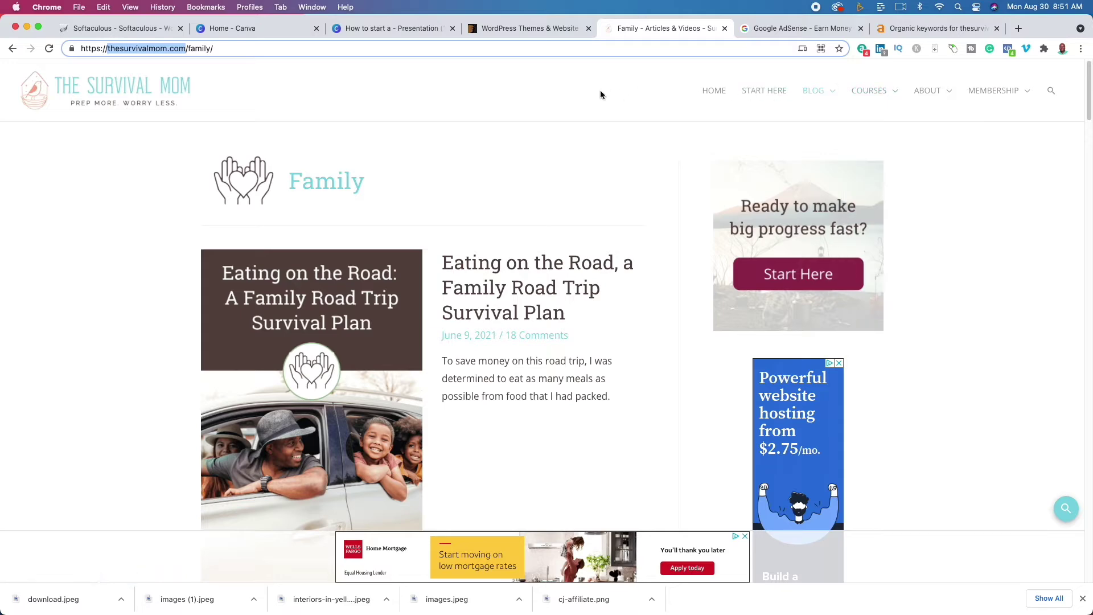
pyautogui.click(421, 31)
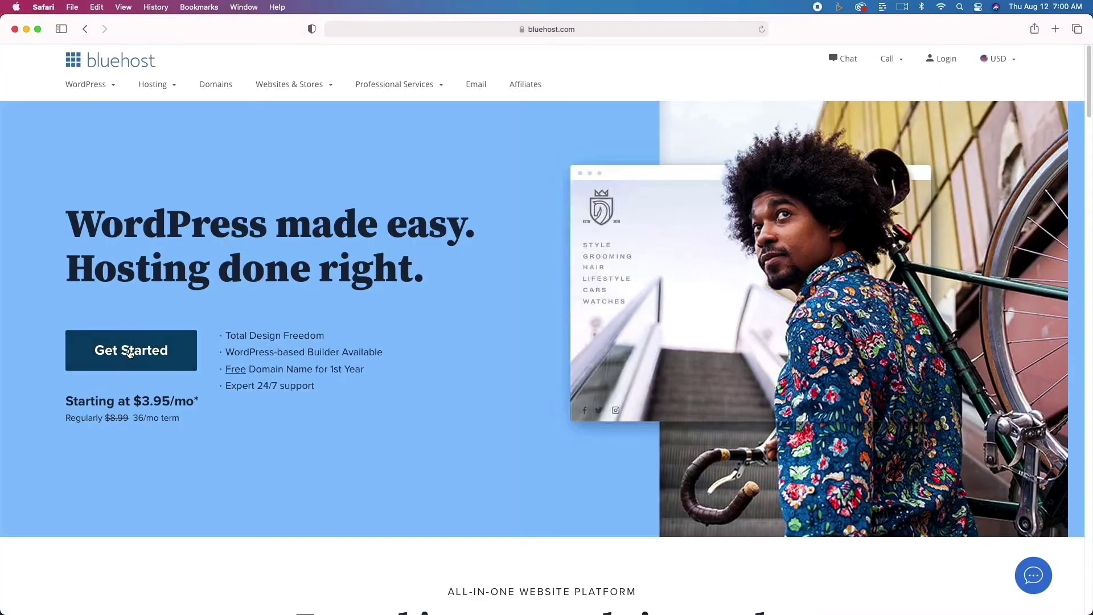
# - Start the Bluehost hosting sign-up, compare the shared hosting plans and select the Basic plan
pyautogui.click(128, 349)
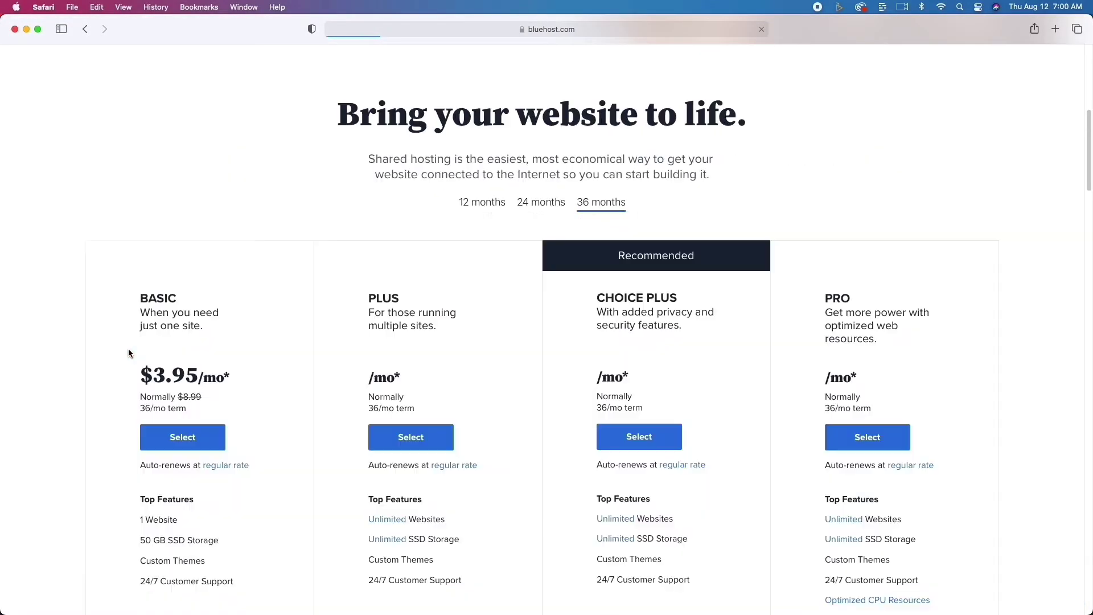
pyautogui.scroll(-3, 128, 354)
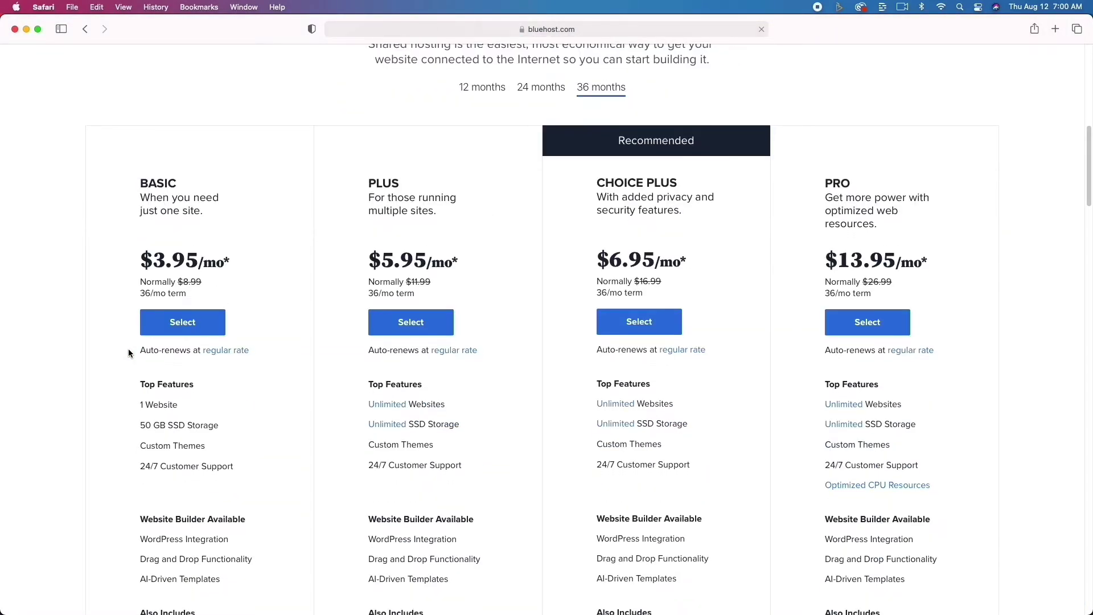
pyautogui.scroll(-5, 128, 350)
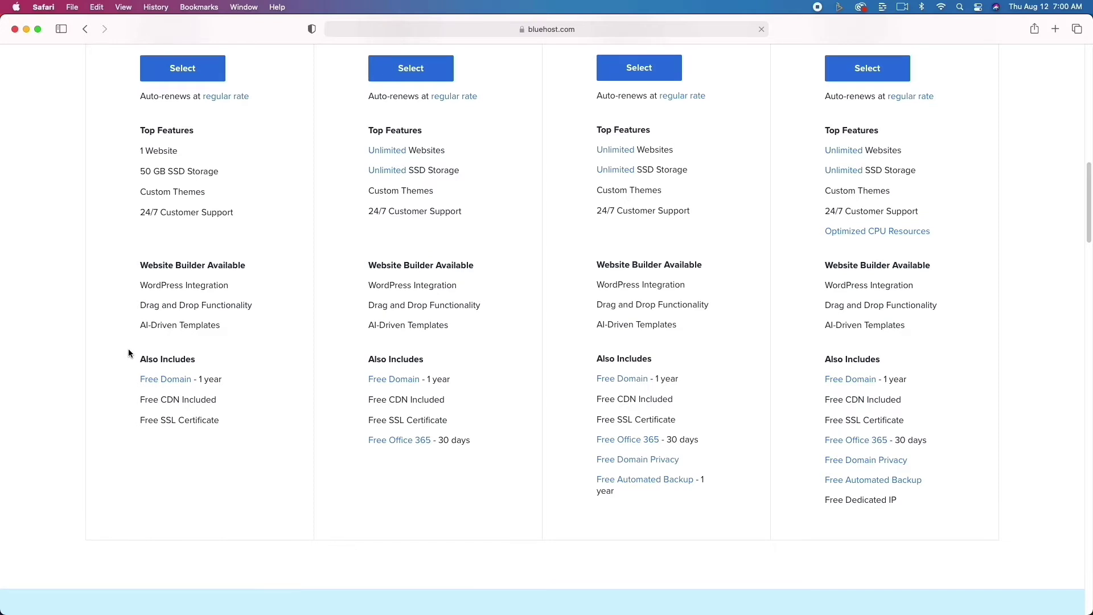
pyautogui.scroll(4, 128, 353)
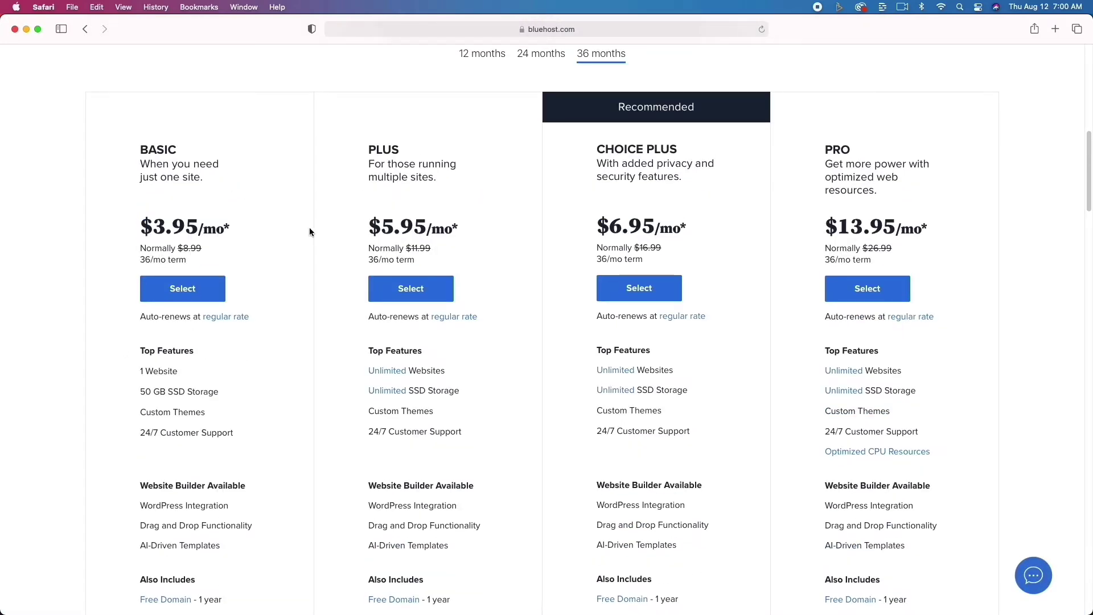
pyautogui.click(203, 286)
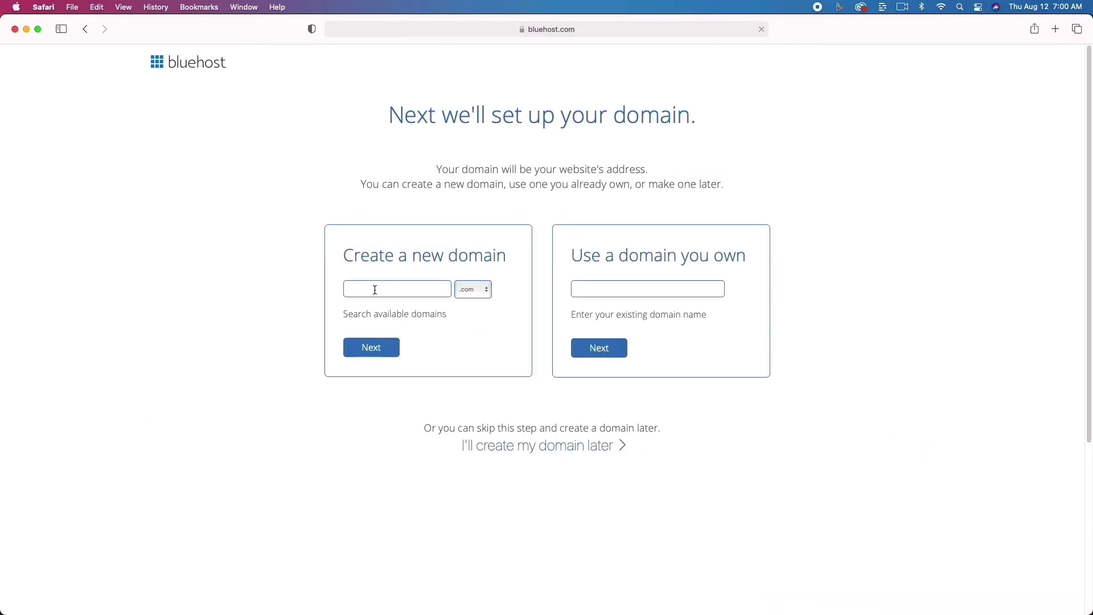
# - Request the new domain name webhostingreview with the .com extension
pyautogui.click(375, 289)
pyautogui.write('webhostingreview')
pyautogui.click(398, 347)
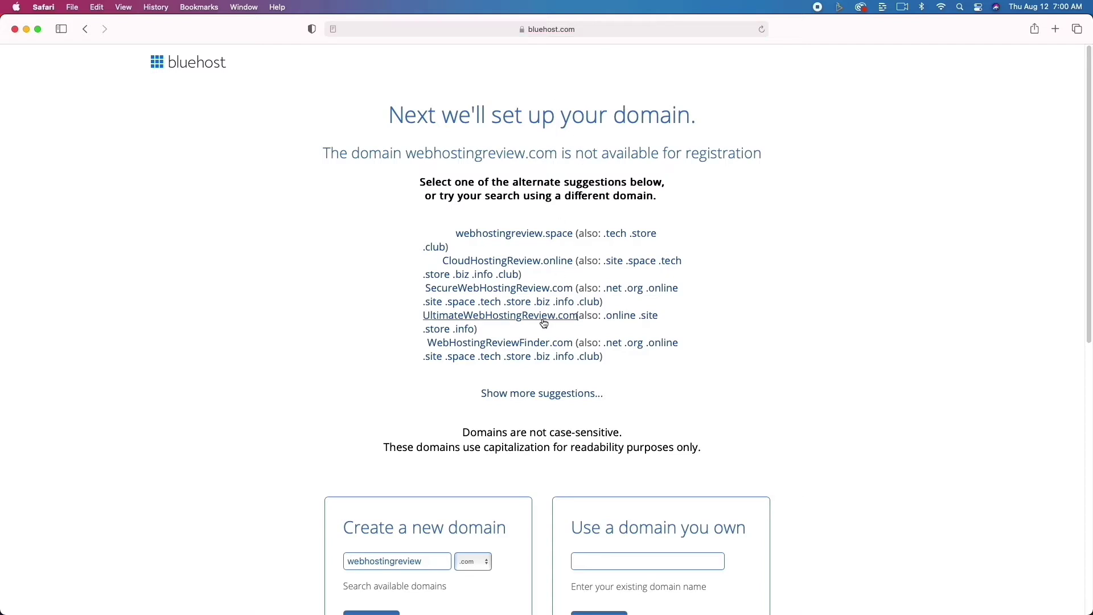
# - Request the new domain name webhostingrewinds with the .com extension instead
pyautogui.scroll(-5, 543, 323)
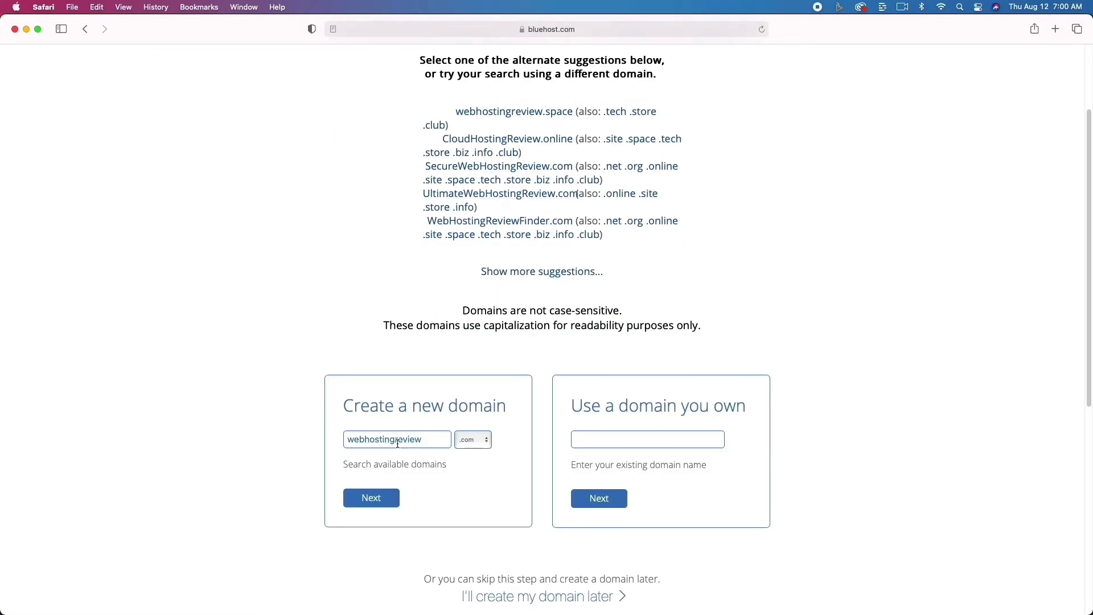
pyautogui.moveTo(404, 441); pyautogui.dragTo(439, 442)
pyautogui.write('winds')
pyautogui.click(378, 495)
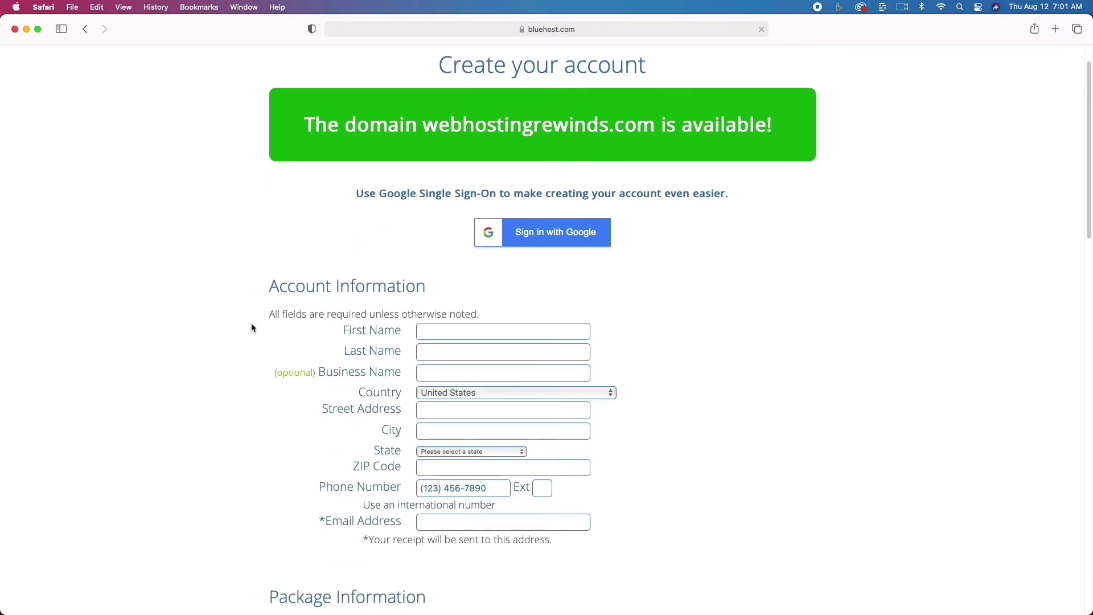
# - Review the account information, package information, package extras, payment fields and renewal terms on the account creation form
pyautogui.scroll(-2, 252, 328)
pyautogui.scroll(-3, 252, 328)
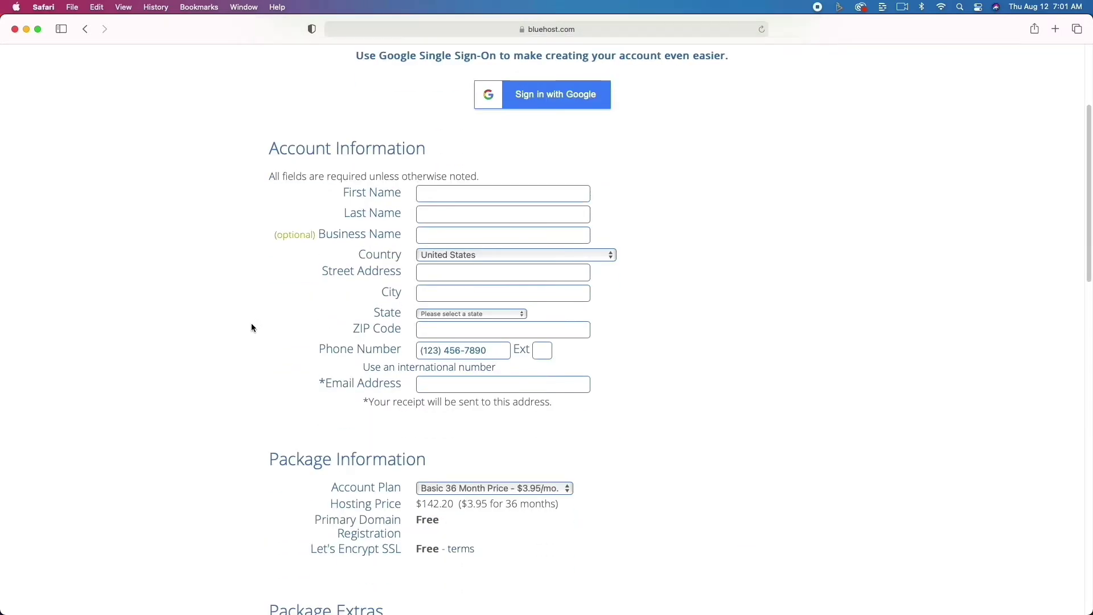
pyautogui.scroll(-1, 252, 328)
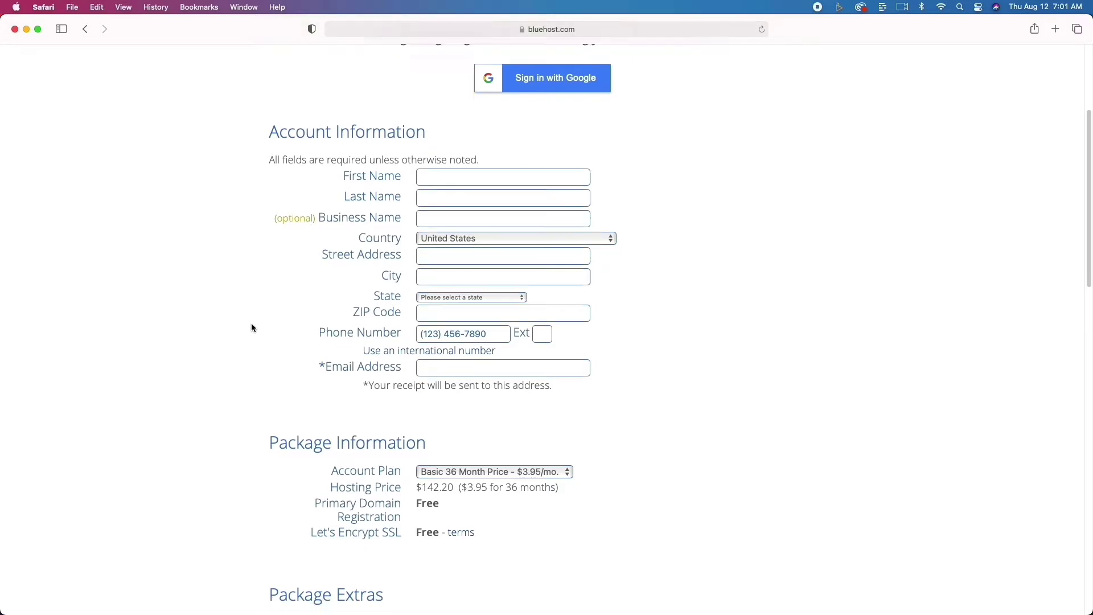
pyautogui.scroll(-3, 252, 328)
pyautogui.scroll(-3, 252, 328)
pyautogui.scroll(4, 252, 327)
pyautogui.scroll(6, 253, 327)
pyautogui.scroll(-4, 252, 328)
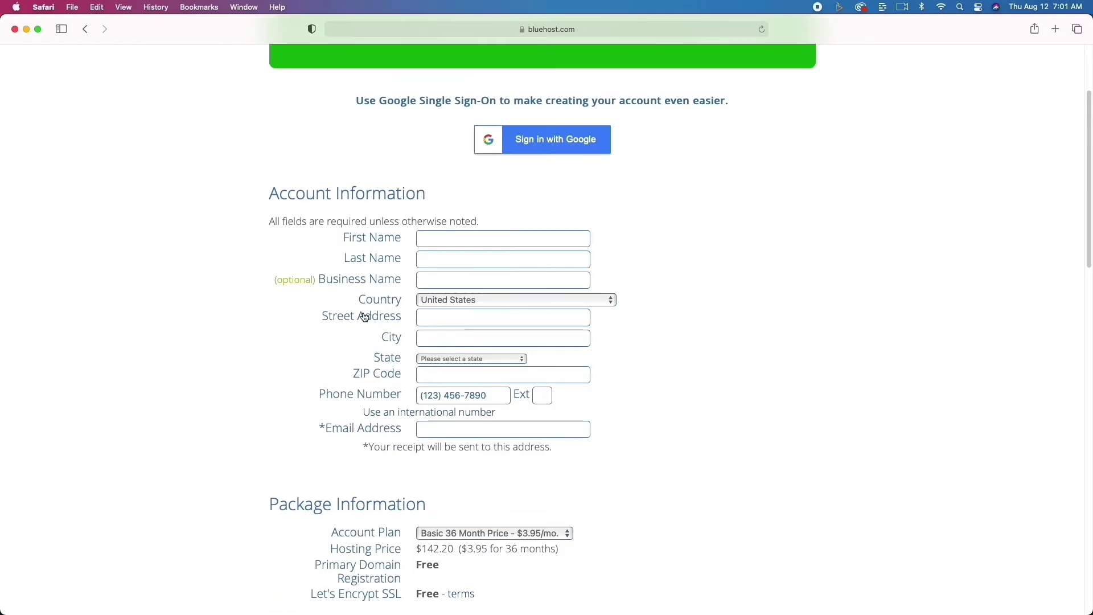
pyautogui.scroll(-10, 654, 394)
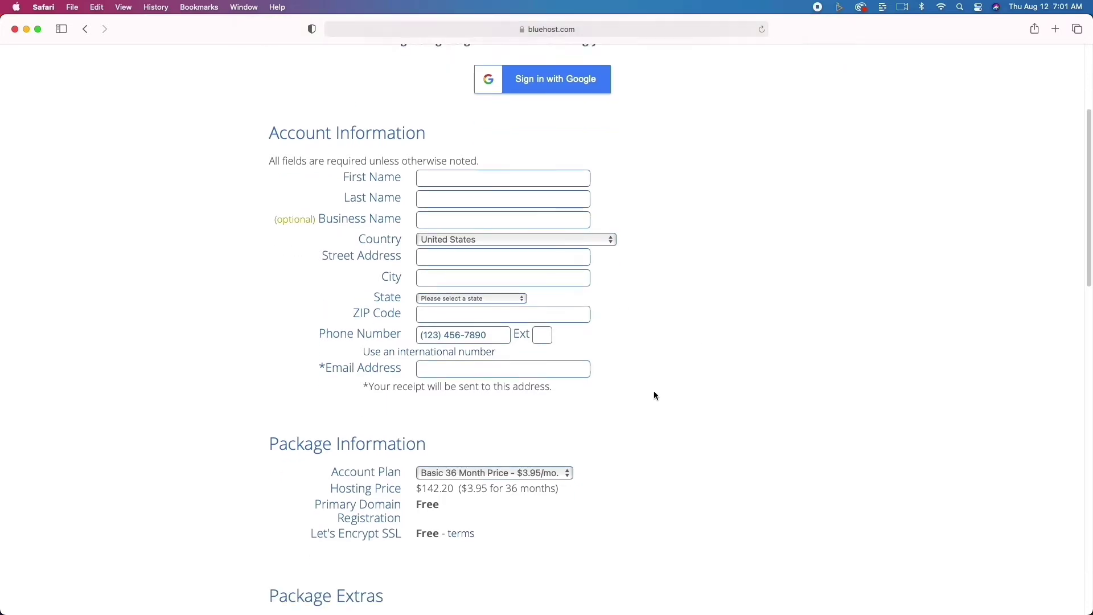
pyautogui.scroll(-3, 654, 394)
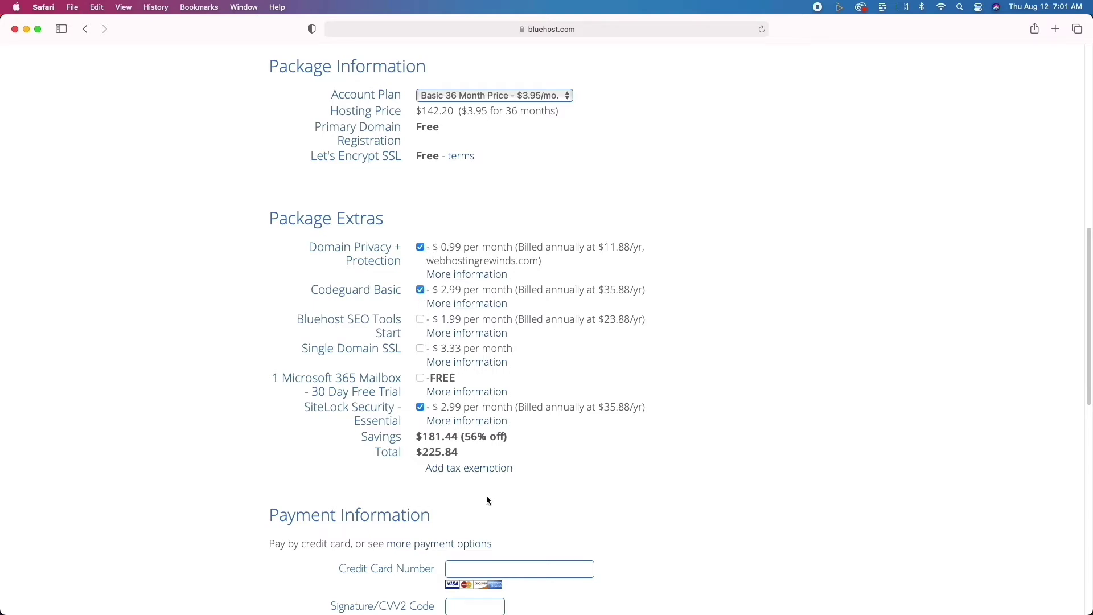
pyautogui.scroll(-8, 486, 495)
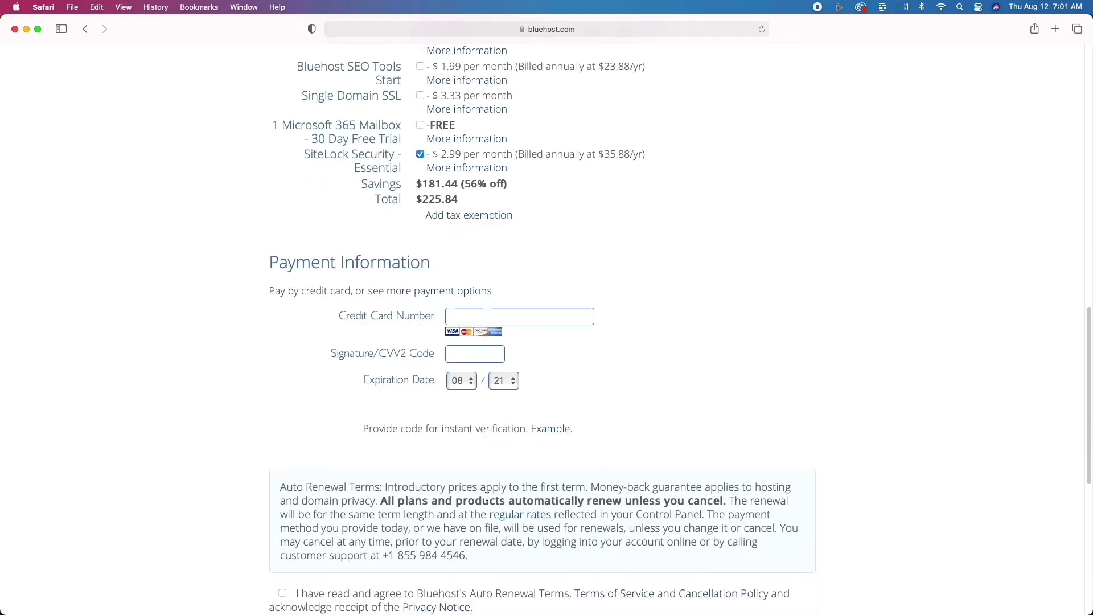
pyautogui.scroll(-4, 486, 496)
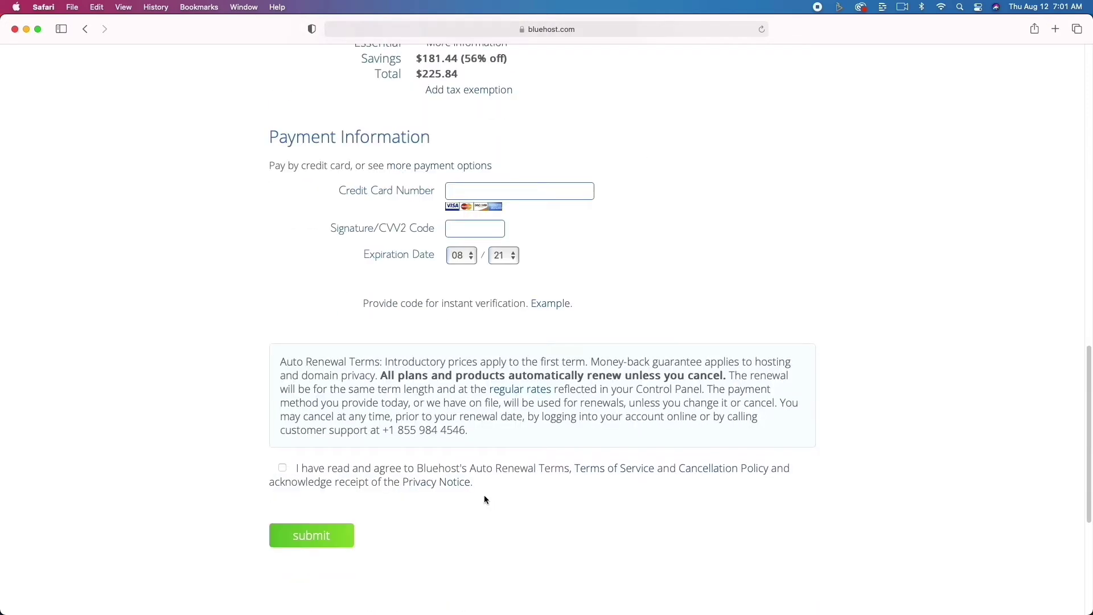
pyautogui.scroll(20, 484, 494)
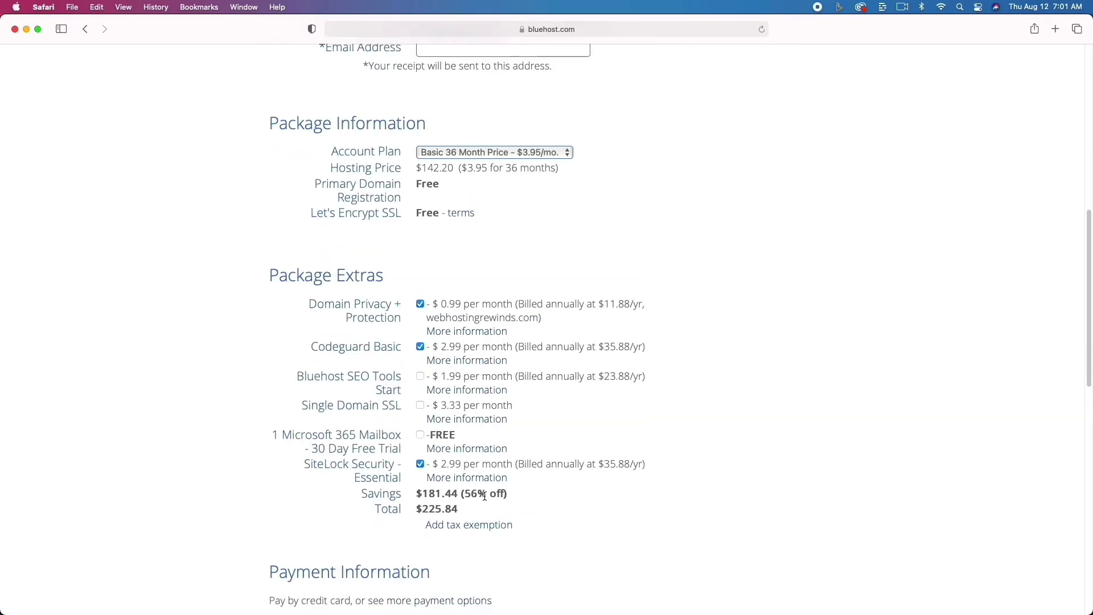
pyautogui.scroll(10, 484, 495)
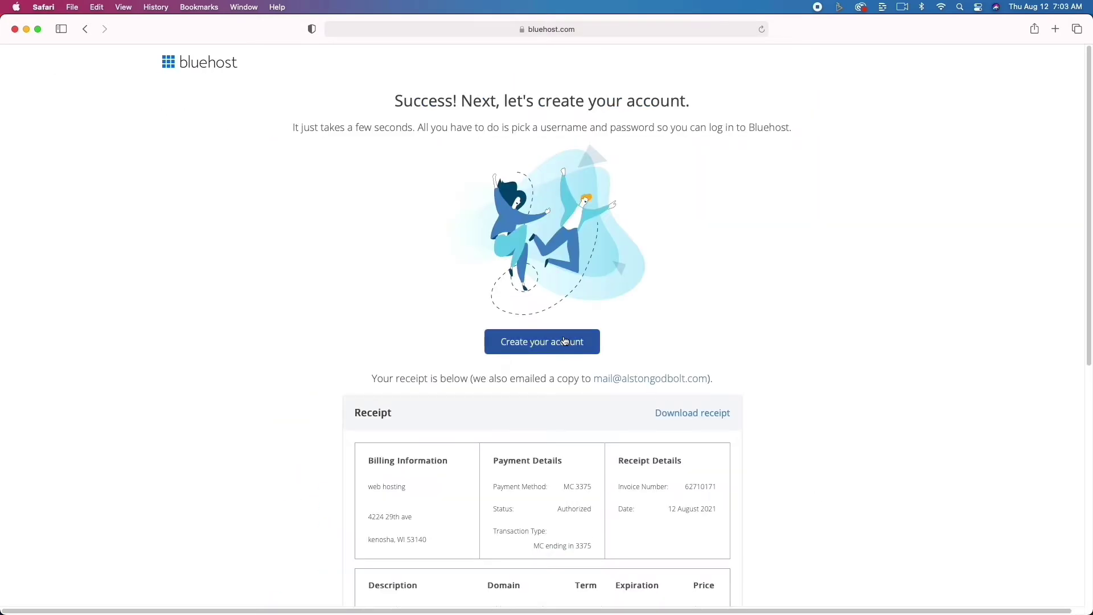
# - Create the hosting account for webhostingrewinds.com by entering and retyping an account password and agreeing to the privacy policy and terms
pyautogui.click(564, 340)
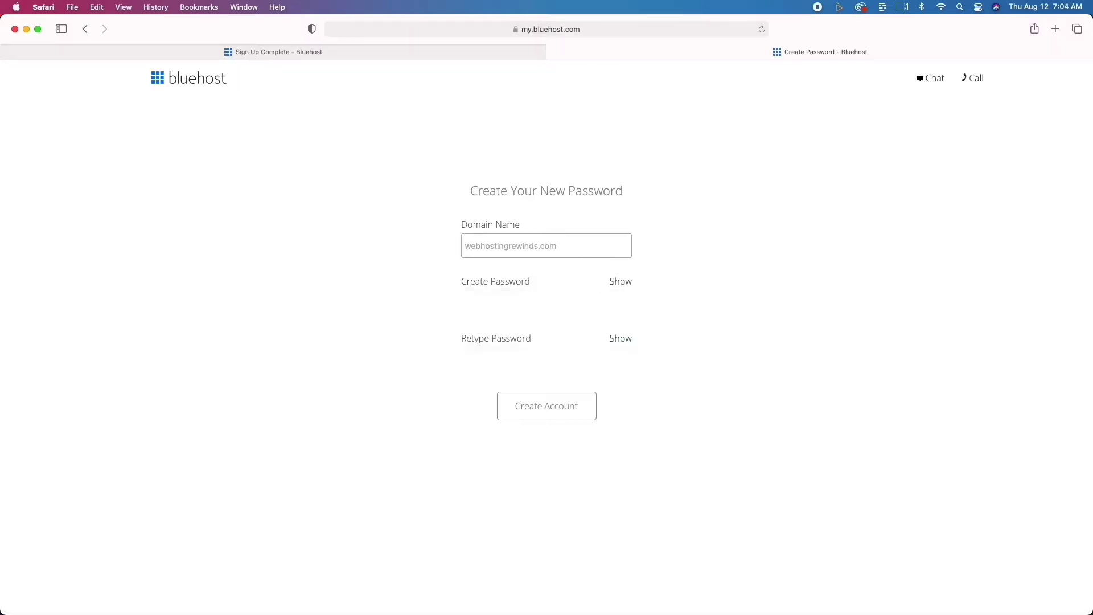
pyautogui.click(546, 303)
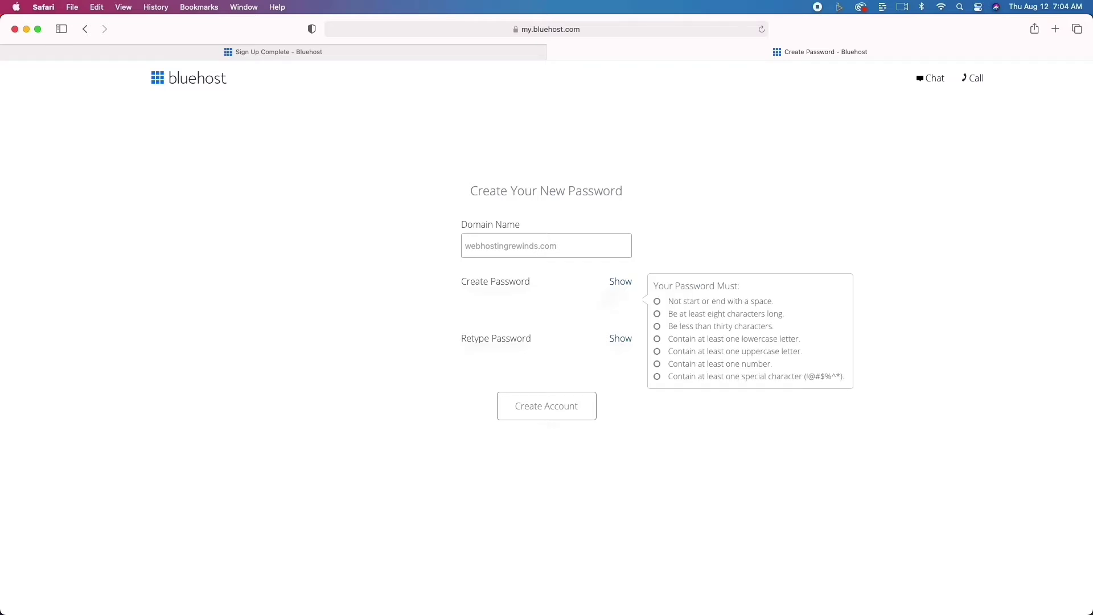
pyautogui.write('••••••••')
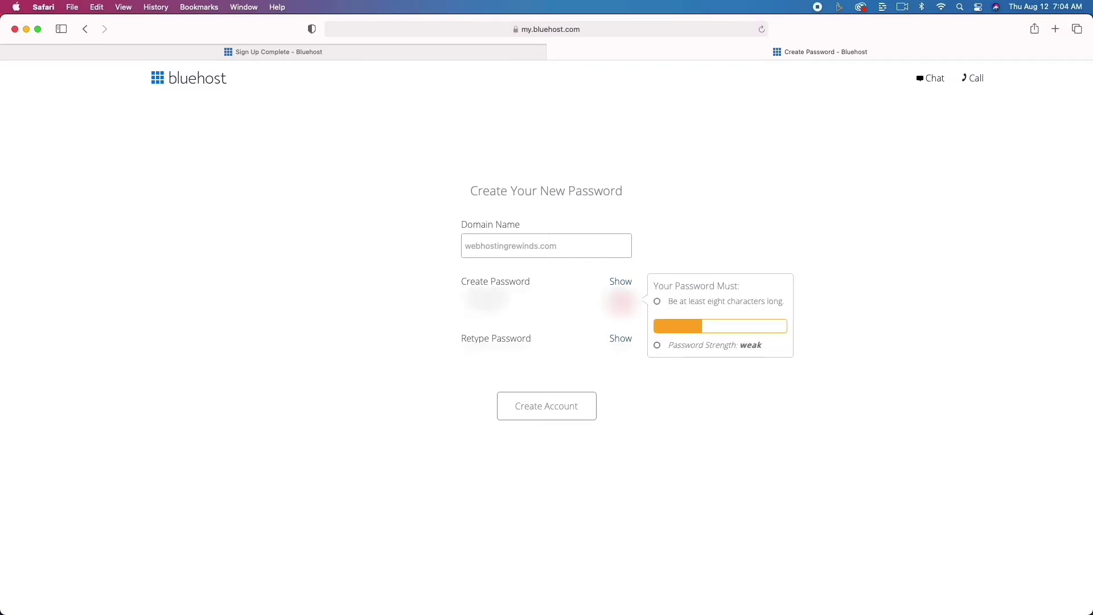
pyautogui.press('Tab')
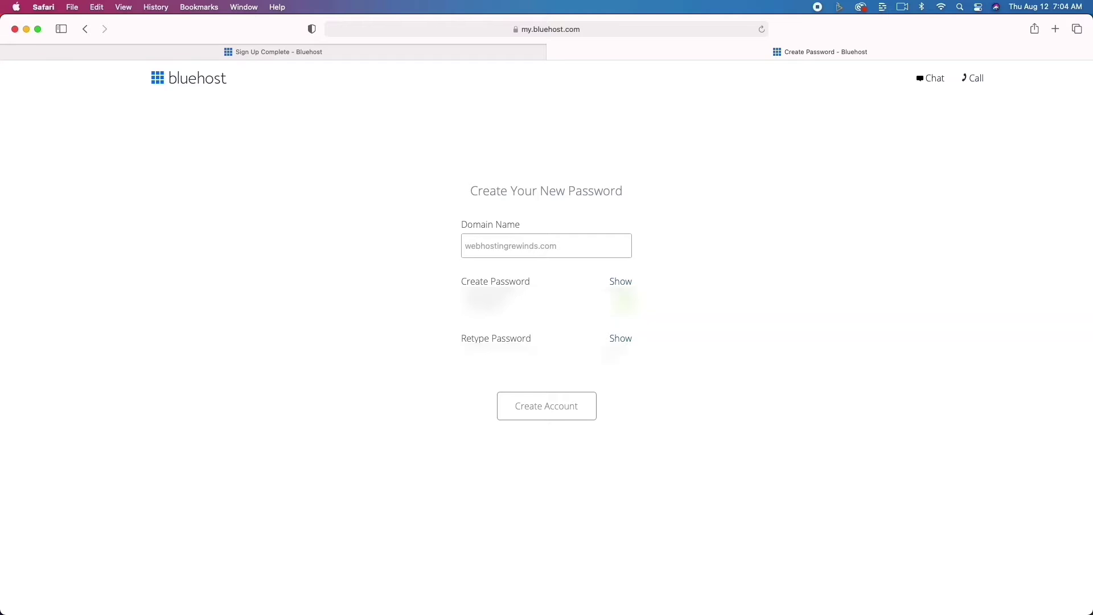
pyautogui.write('•')
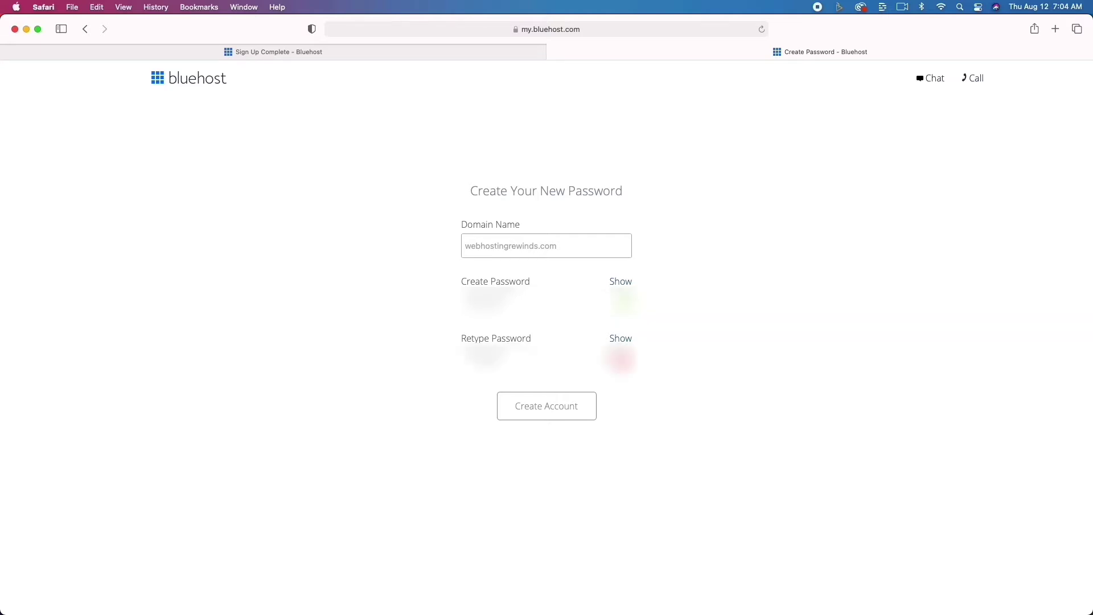
pyautogui.write('•')
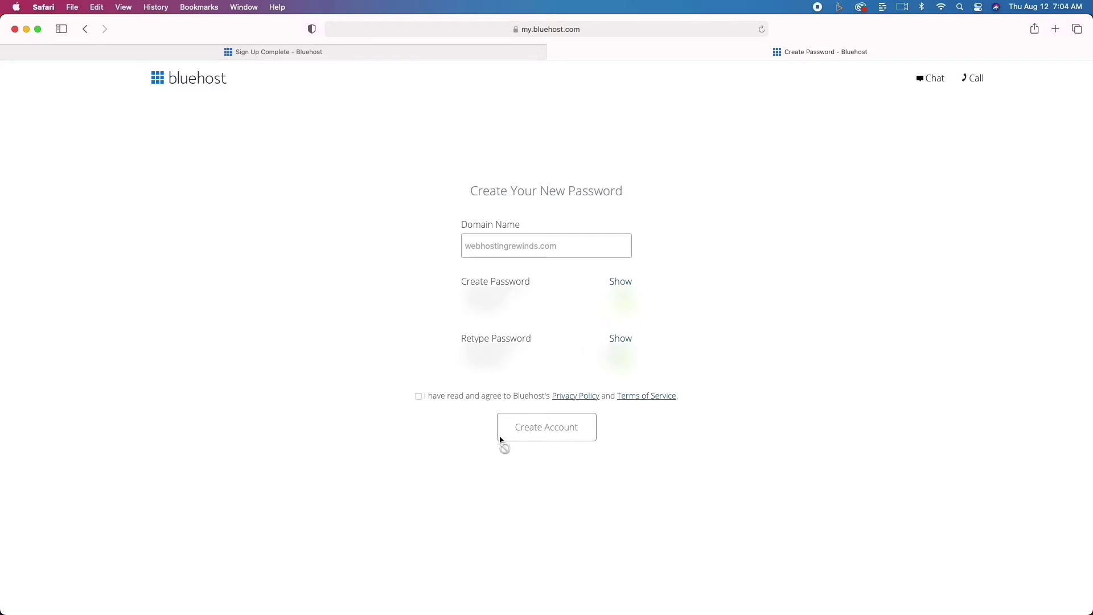
pyautogui.click(418, 396)
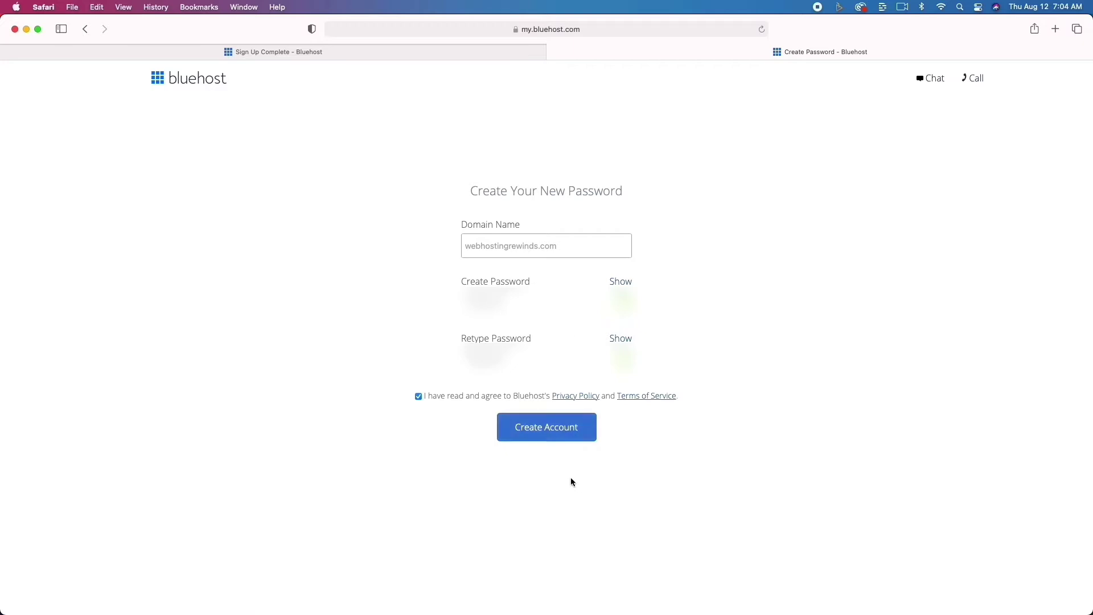
pyautogui.click(546, 438)
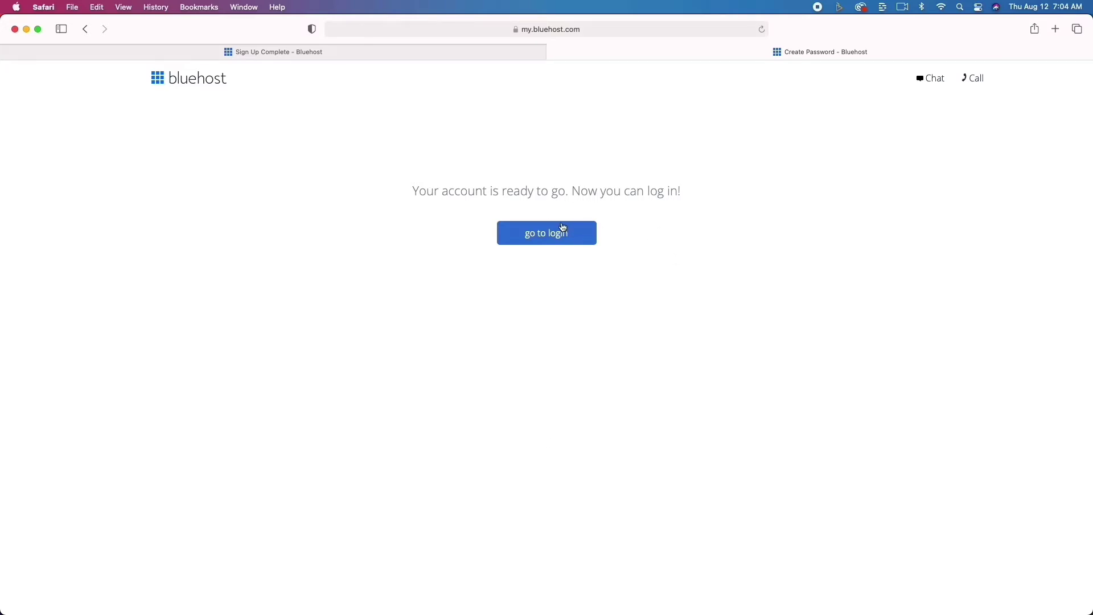
# - Log in to the hosting account with the account password, declining to save the password in the browser
pyautogui.click(550, 236)
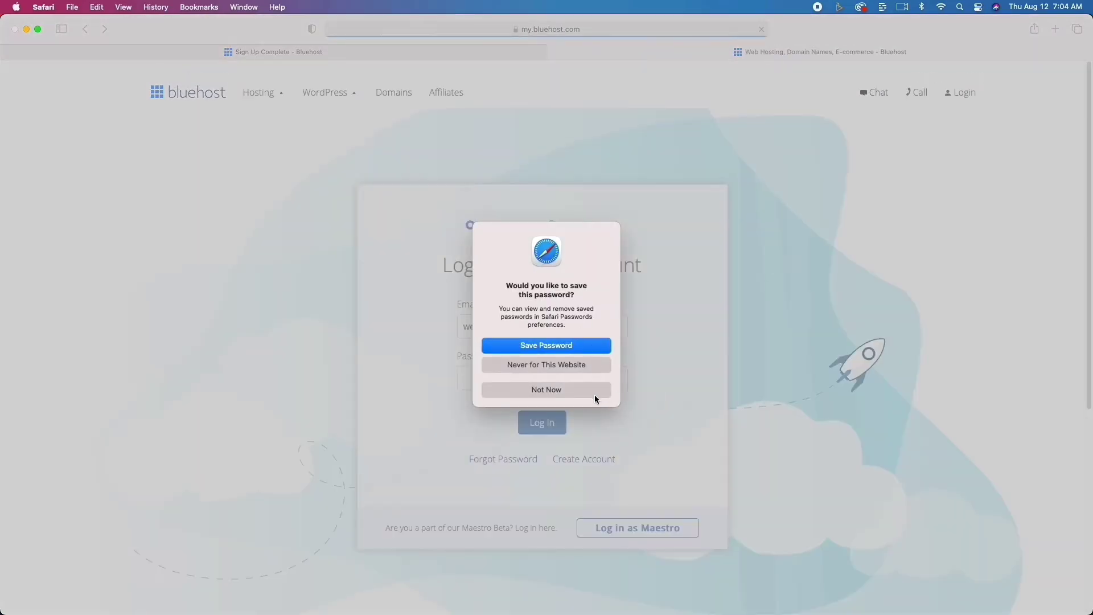
pyautogui.click(565, 395)
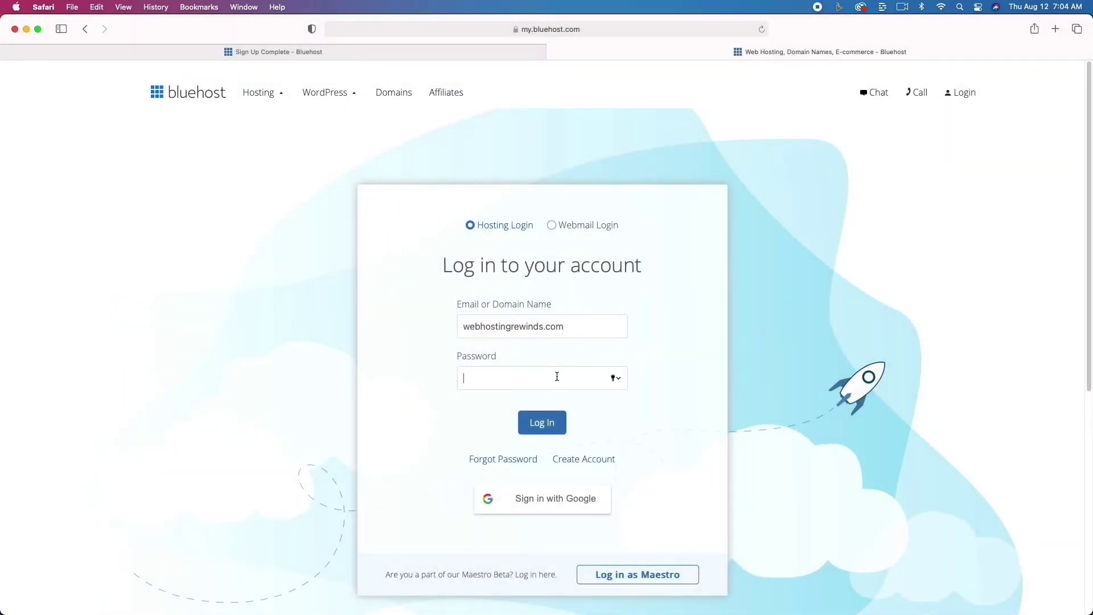
pyautogui.write('••••••••')
pyautogui.click(551, 427)
pyautogui.click(573, 389)
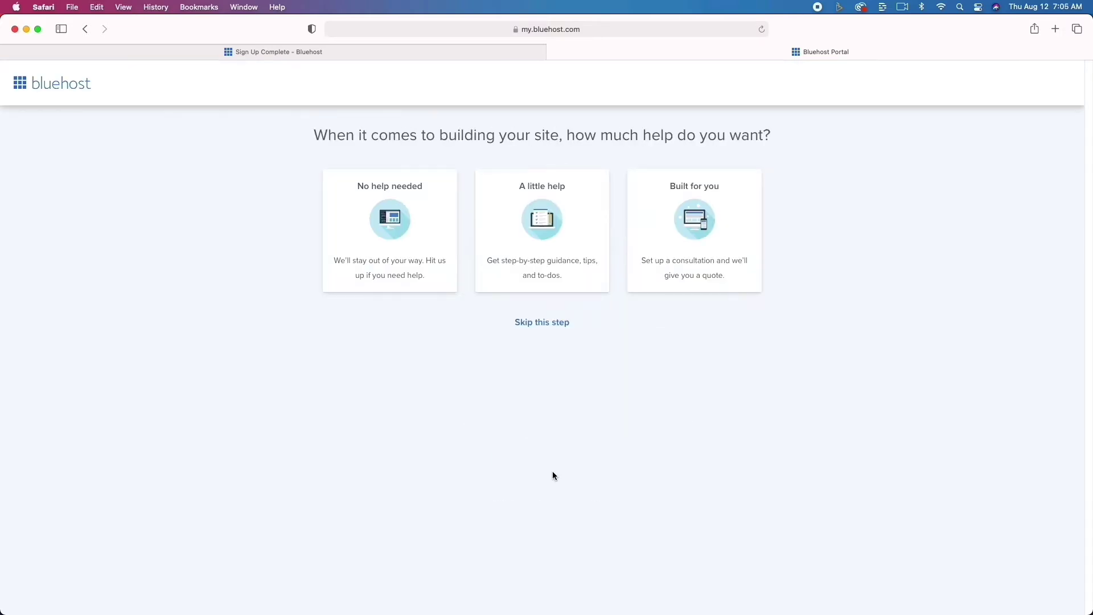
# - Choose No help needed, skip the site kind and experience questions, and get started with the WordPress building option
pyautogui.click(387, 229)
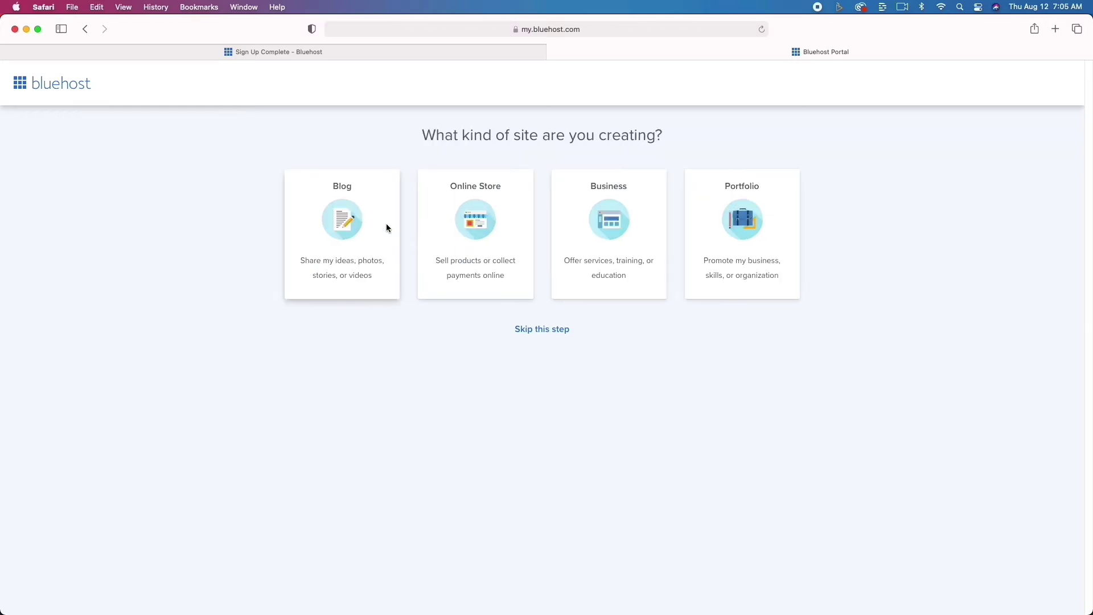
pyautogui.click(537, 329)
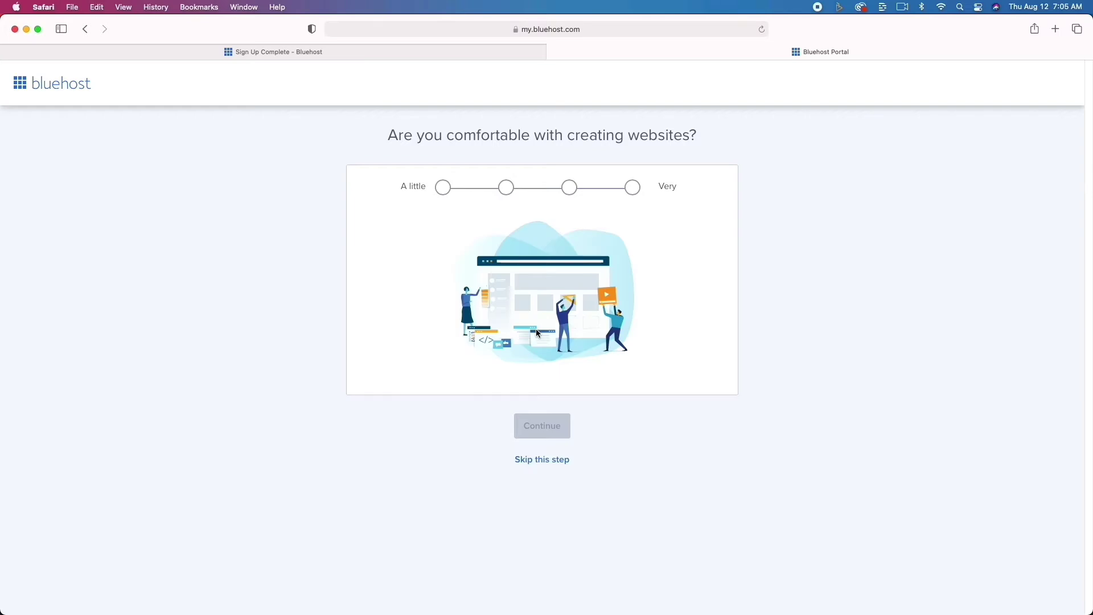
pyautogui.click(556, 460)
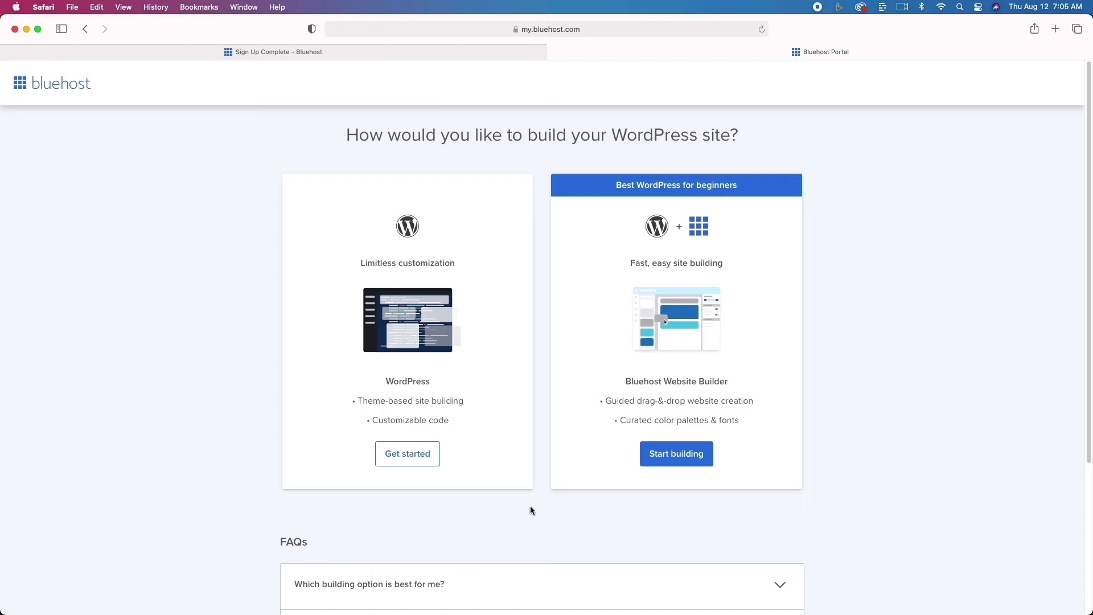
pyautogui.scroll(-1, 530, 505)
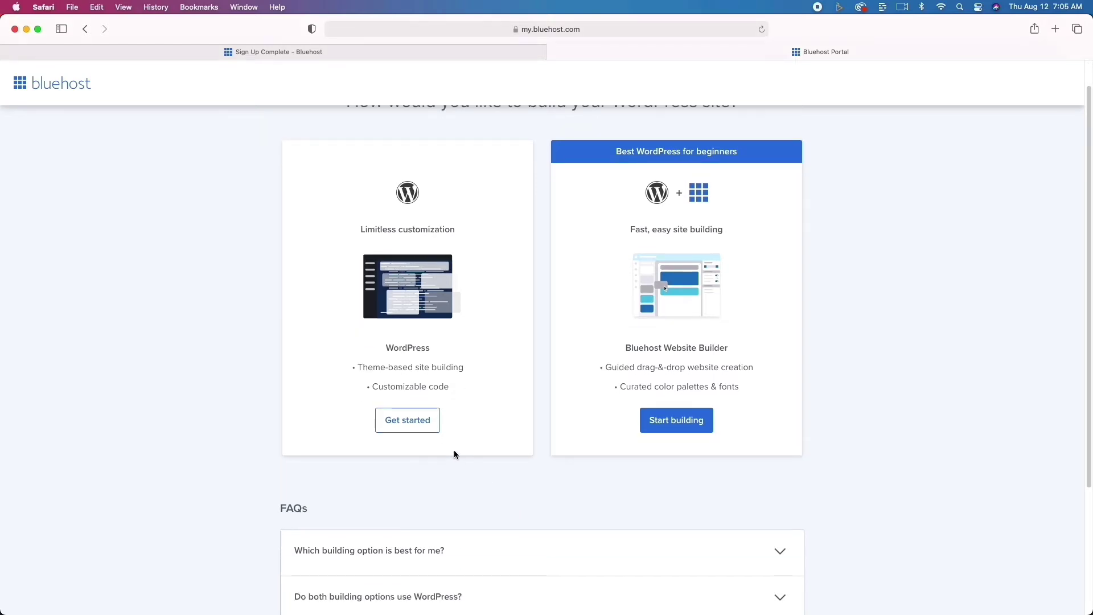
pyautogui.click(412, 419)
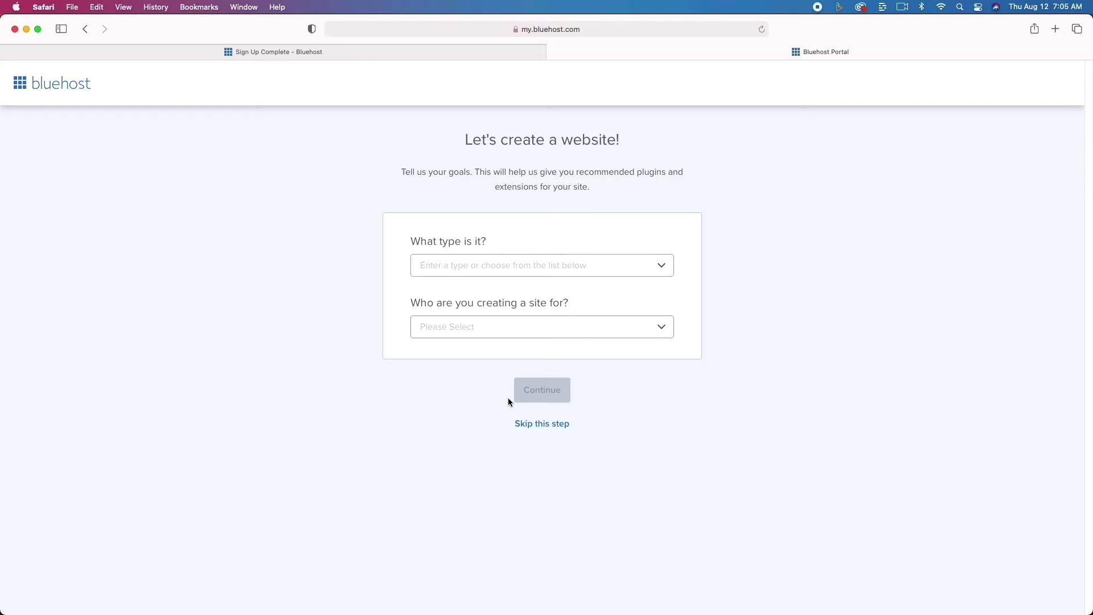
# - Skip the website goals and site naming questions and pick the free Sinatra theme
pyautogui.click(557, 424)
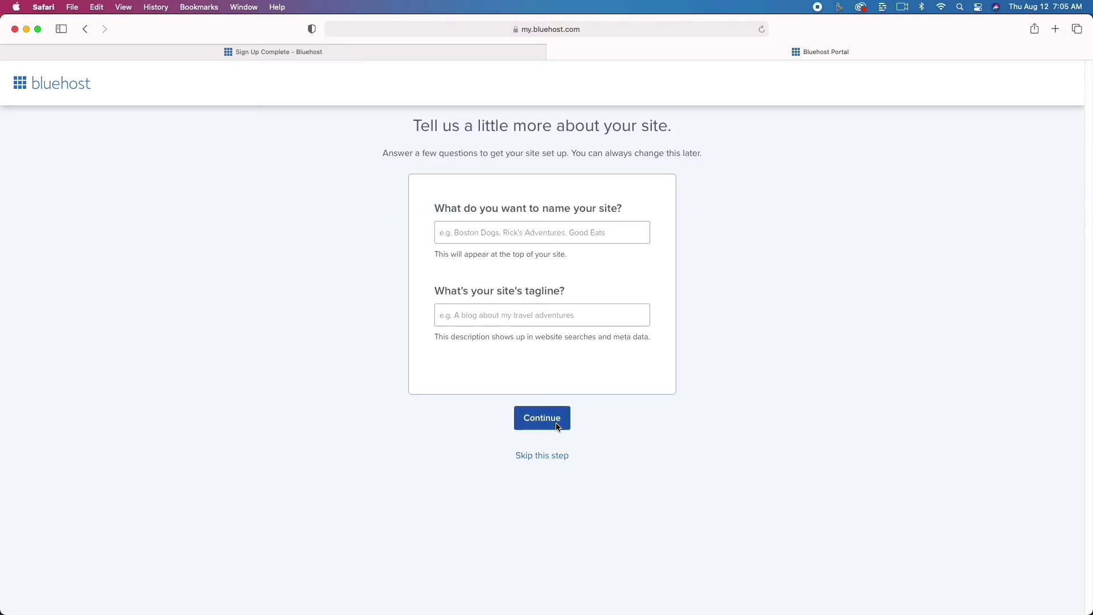
pyautogui.click(548, 456)
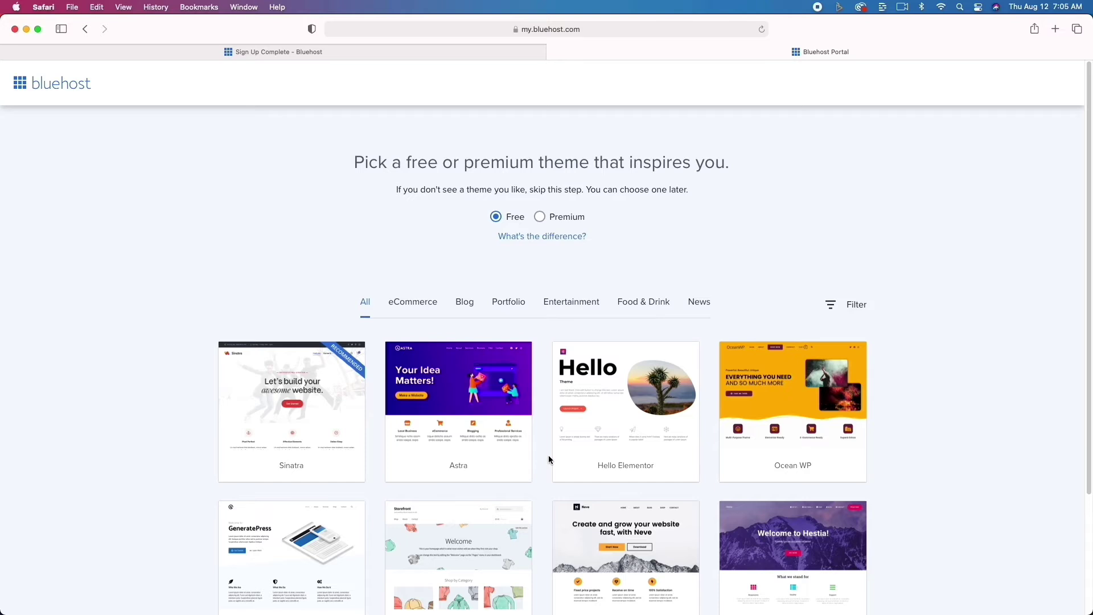
pyautogui.scroll(-3, 488, 465)
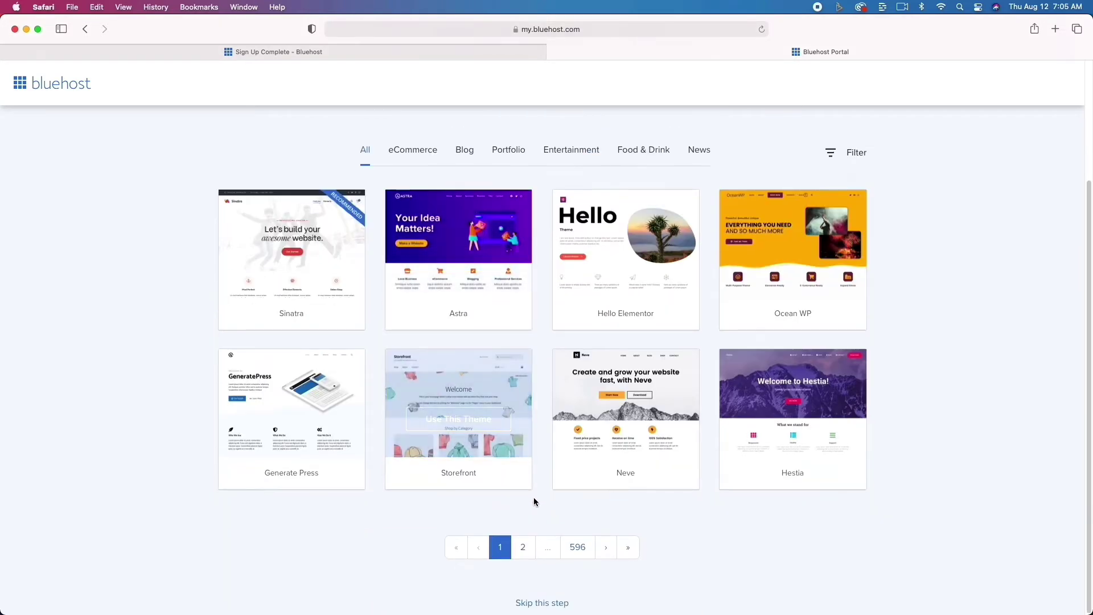
pyautogui.click(297, 274)
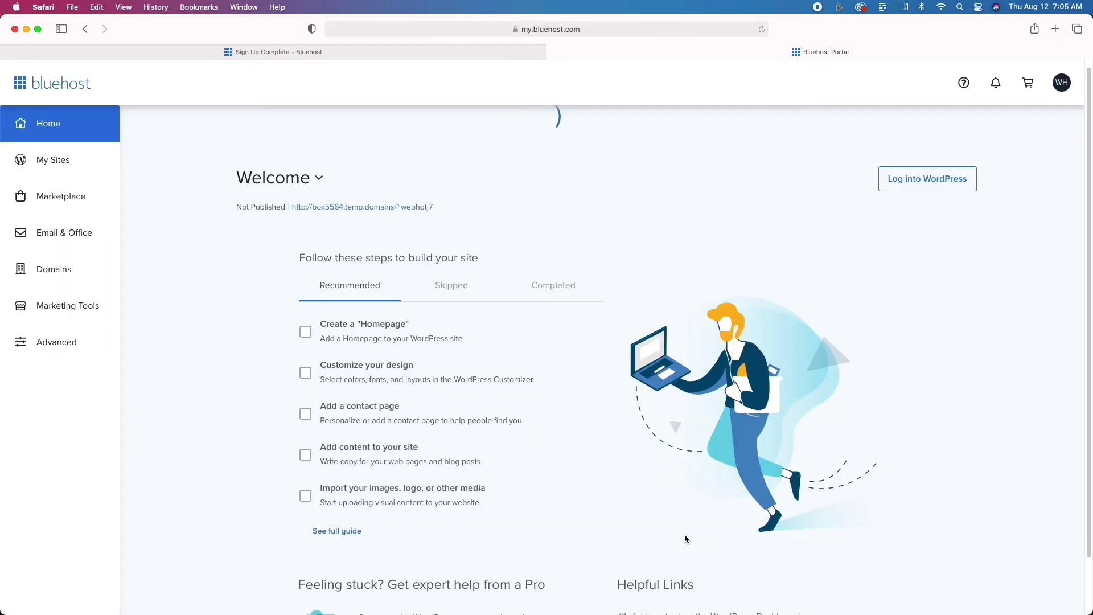
# - Log into WordPress from the hosting portal's home page and open the new site's front page
pyautogui.scroll(-2, 684, 534)
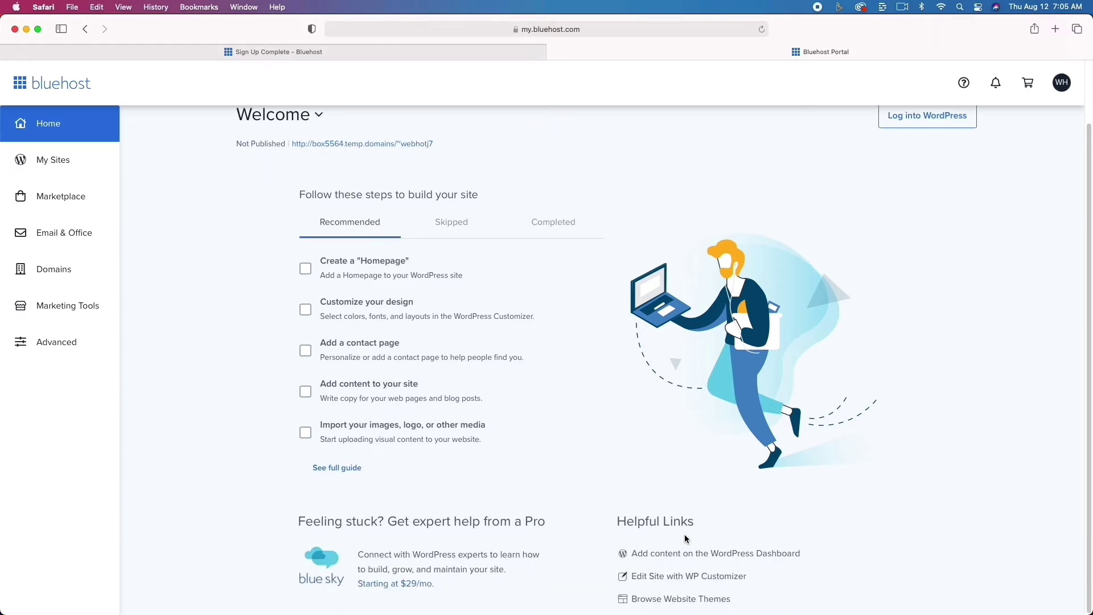
pyautogui.scroll(2, 684, 538)
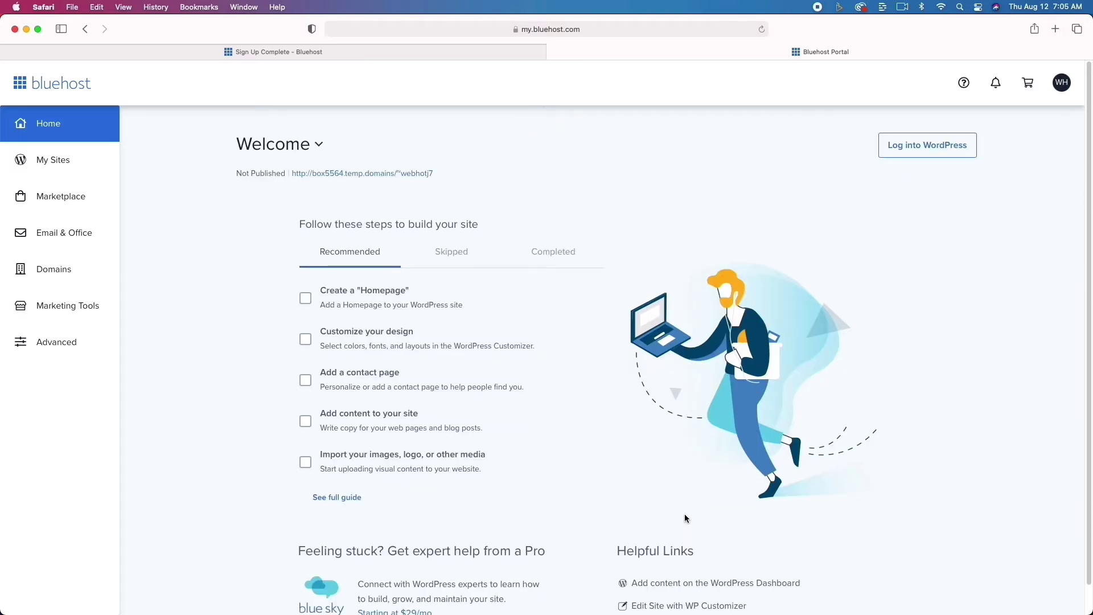
pyautogui.click(942, 145)
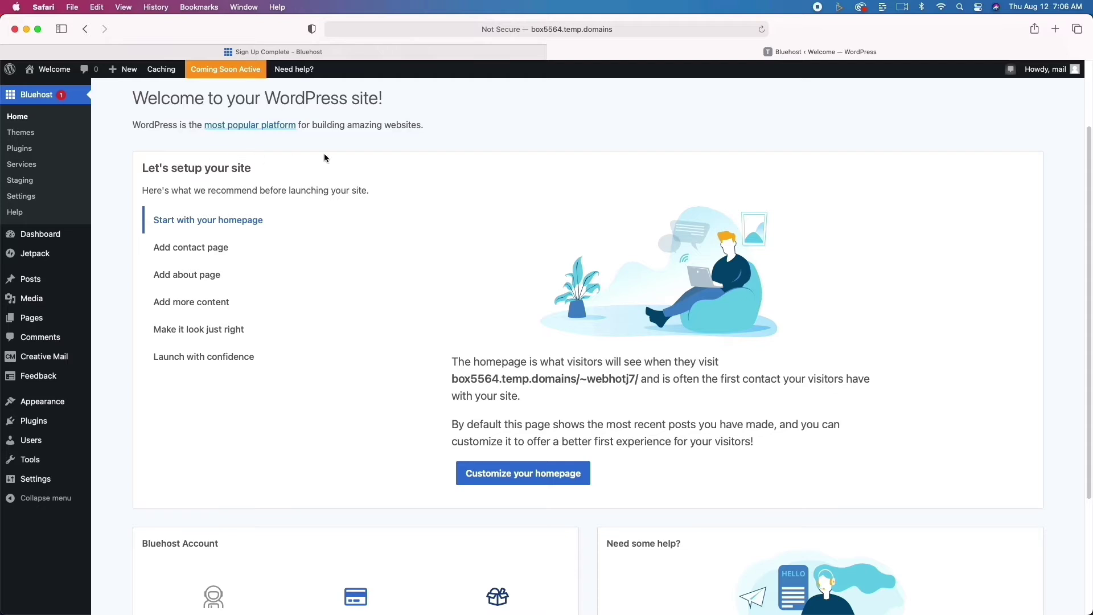
pyautogui.click(49, 73)
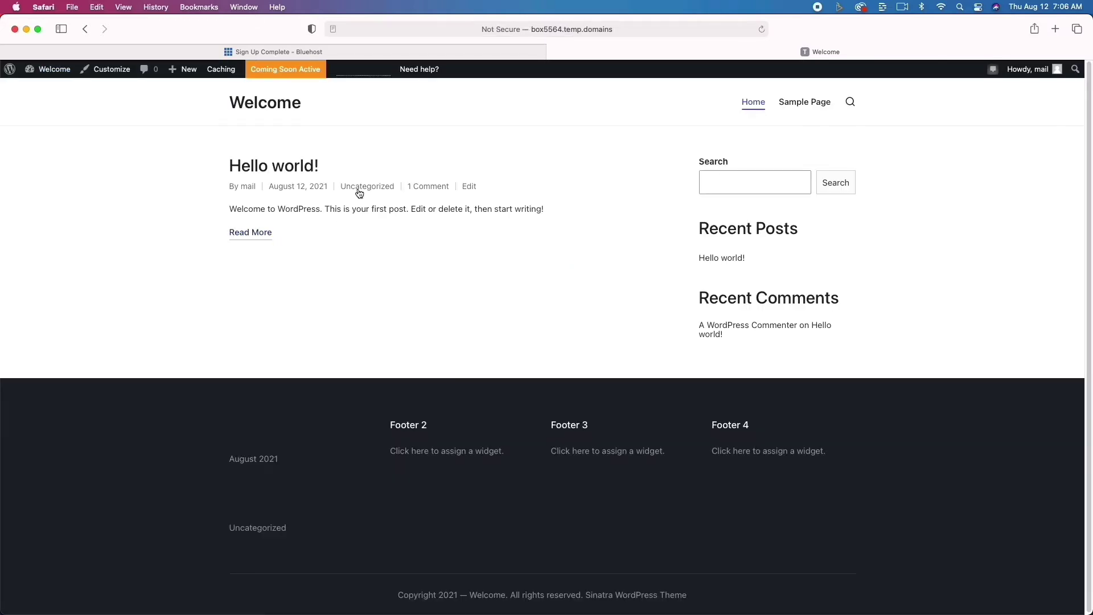
# - Return to the WordPress admin dashboard, look at the Staging page and bring up the list of installed plugins
pyautogui.click(84, 29)
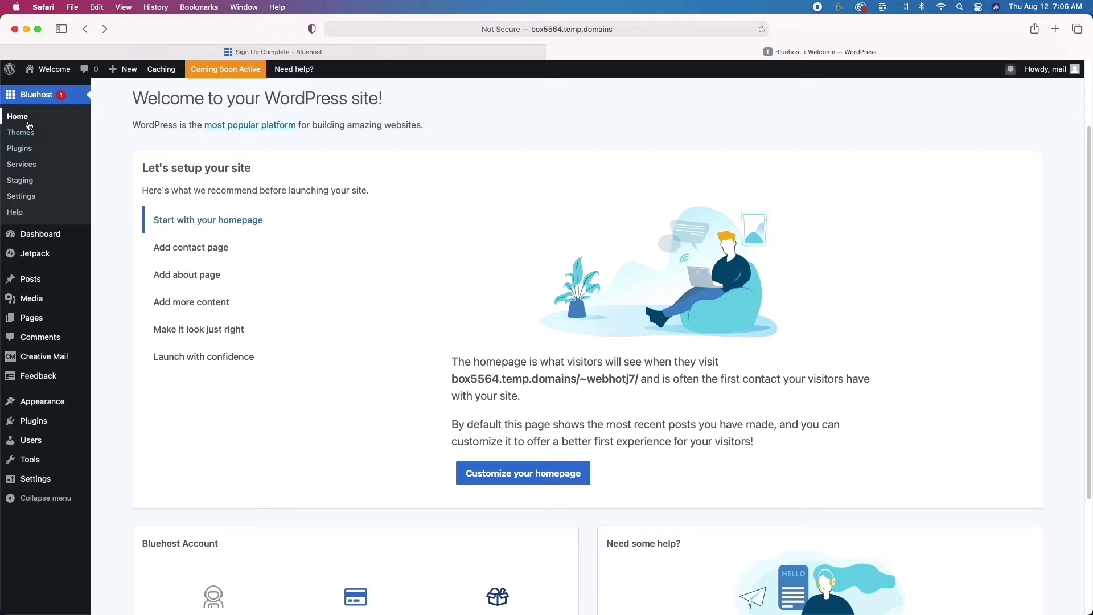
pyautogui.click(21, 180)
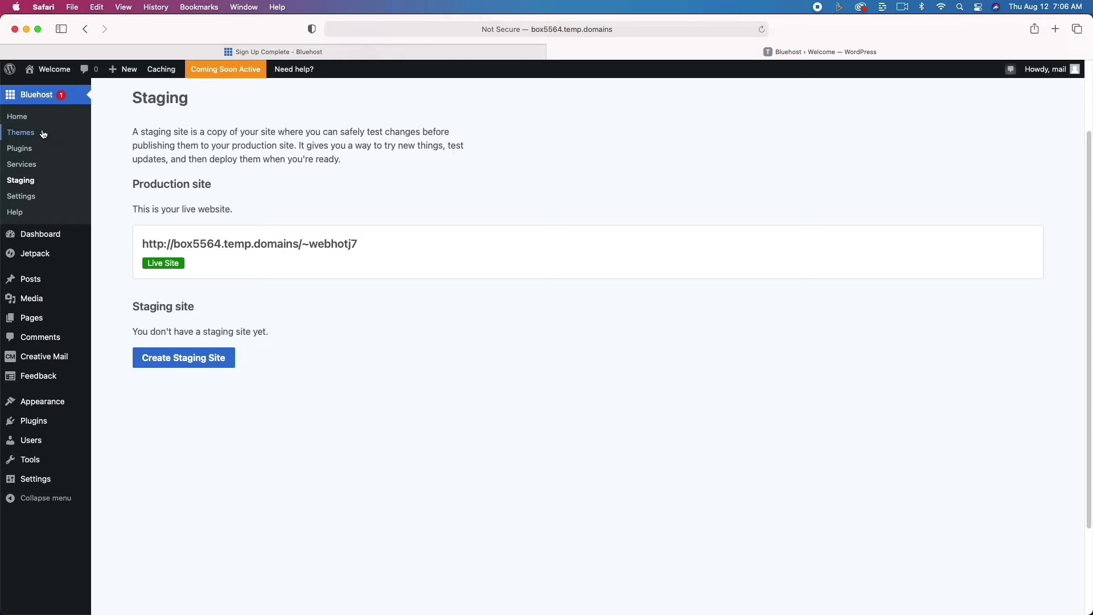
pyautogui.click(33, 421)
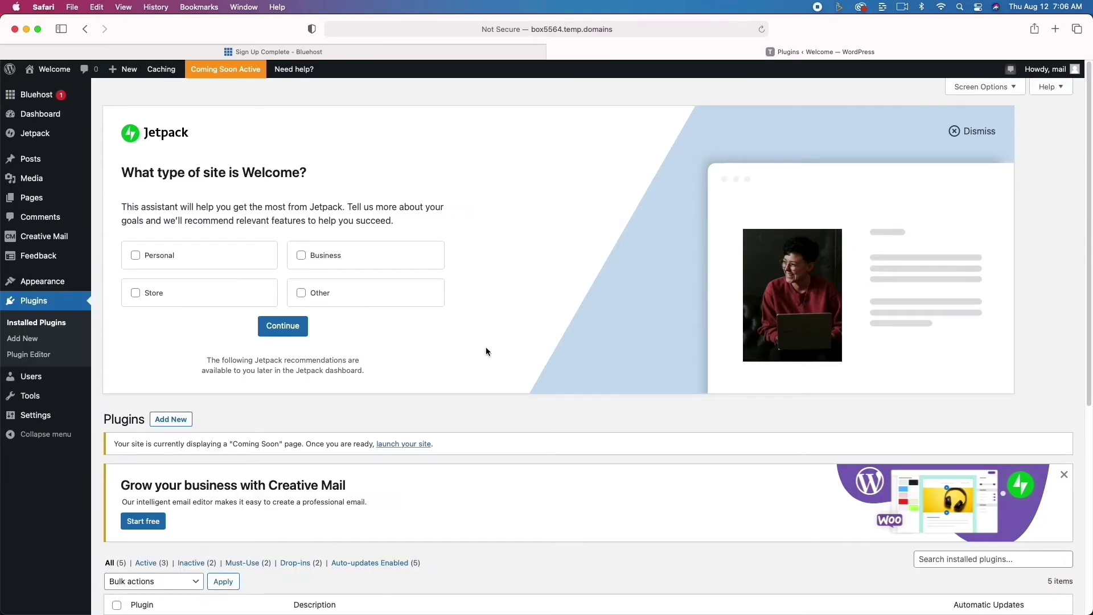
pyautogui.scroll(-6, 436, 394)
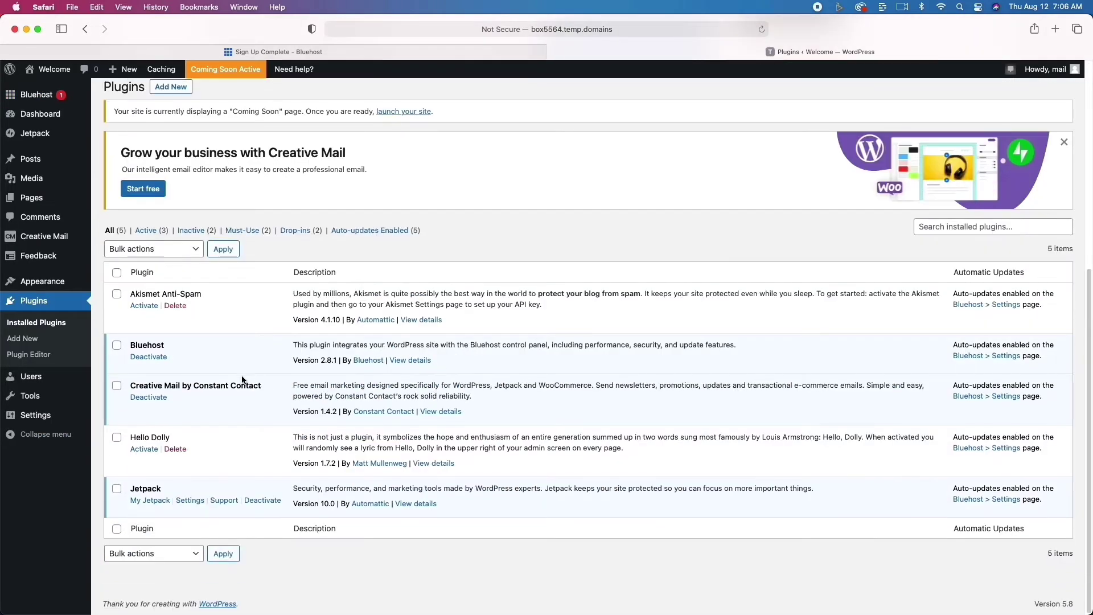
# - Deactivate the Bluehost and Creative Mail by Constant Contact plugins together as a bulk action
pyautogui.click(116, 347)
pyautogui.click(117, 386)
pyautogui.click(172, 249)
pyautogui.click(197, 278)
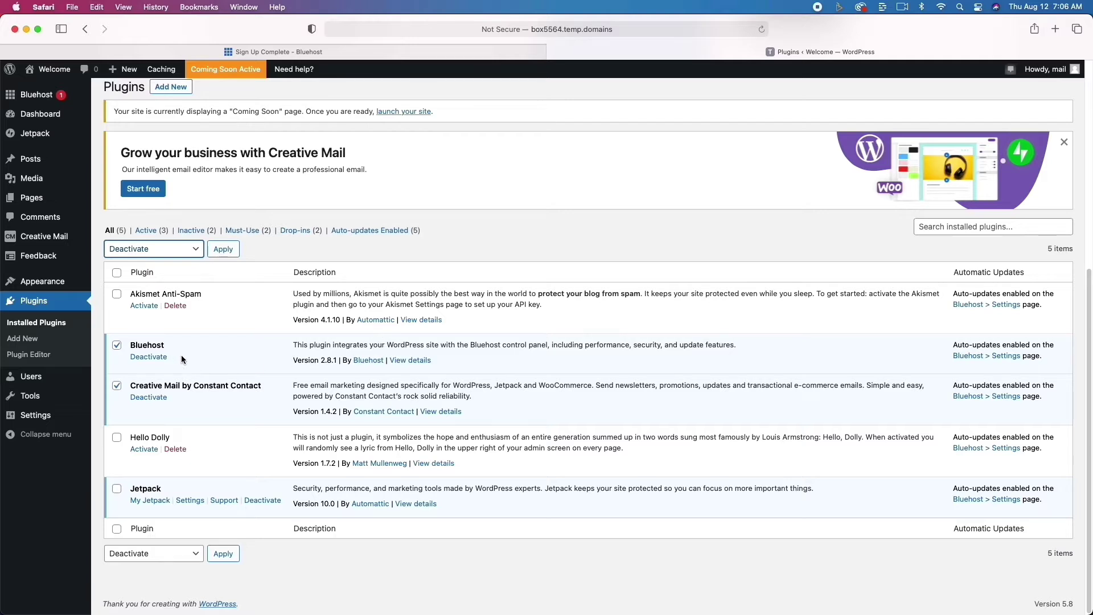
pyautogui.click(223, 249)
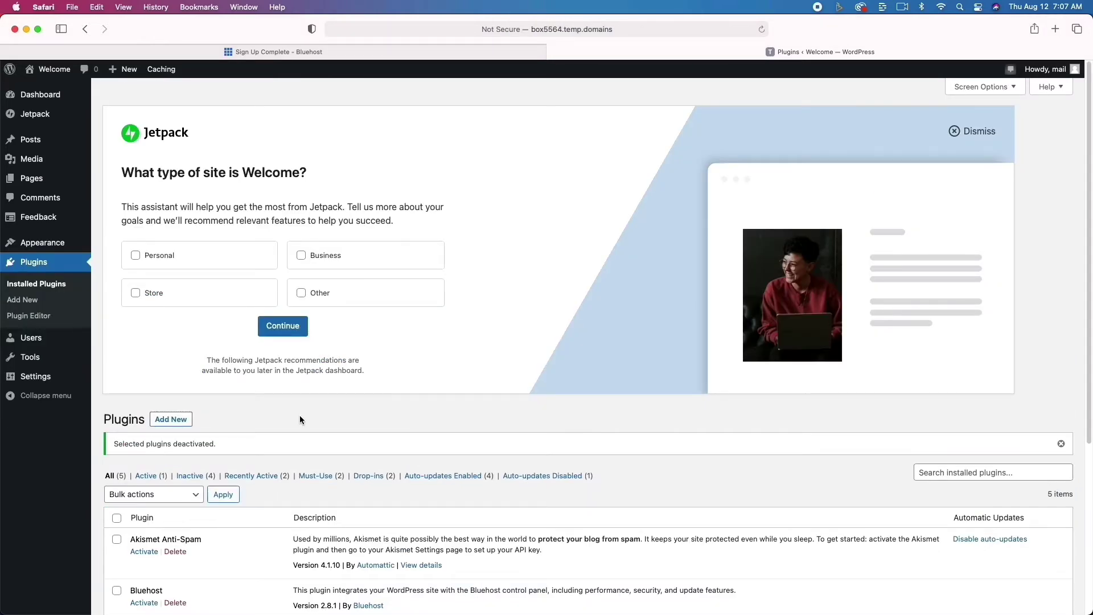
# - Delete the Akismet Anti-Spam, Bluehost, Creative Mail by Constant Contact and Hello Dolly plugins, keeping only Jetpack
pyautogui.scroll(-10, 299, 420)
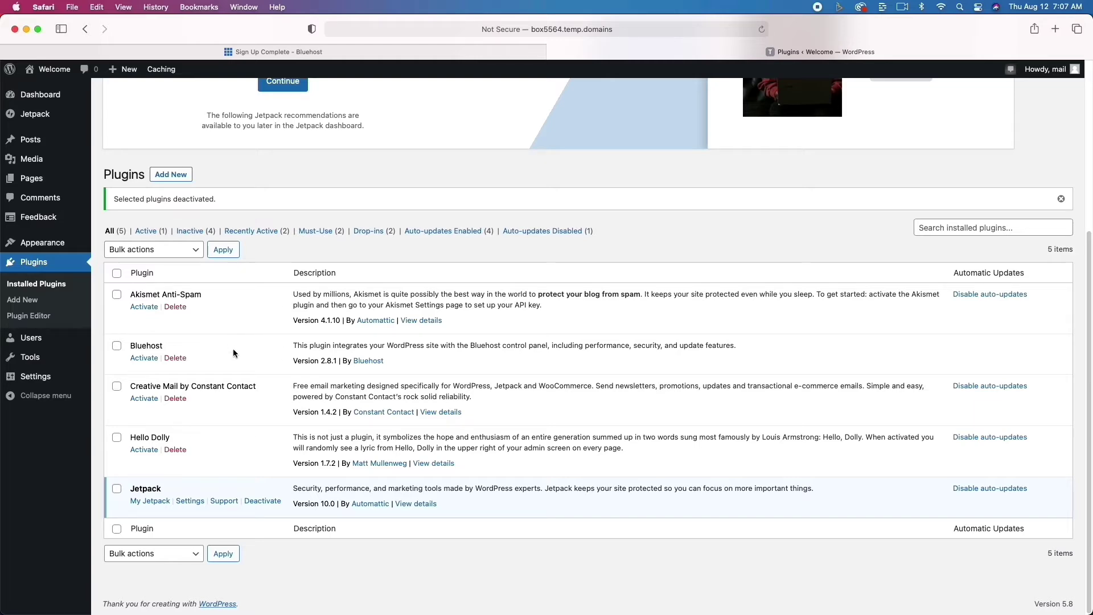
pyautogui.click(174, 308)
pyautogui.click(651, 332)
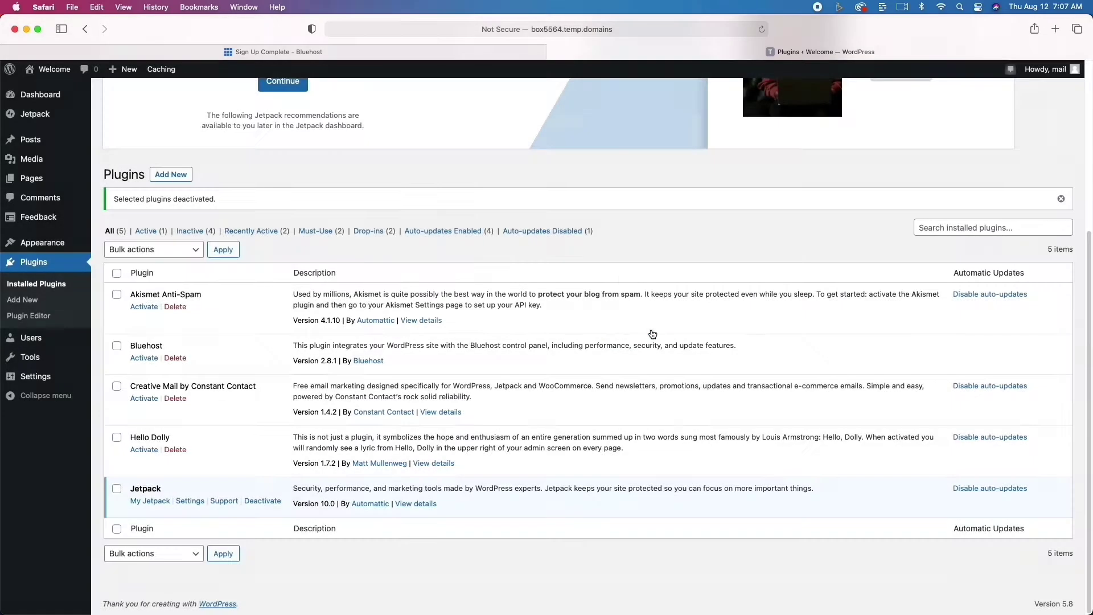
pyautogui.click(178, 359)
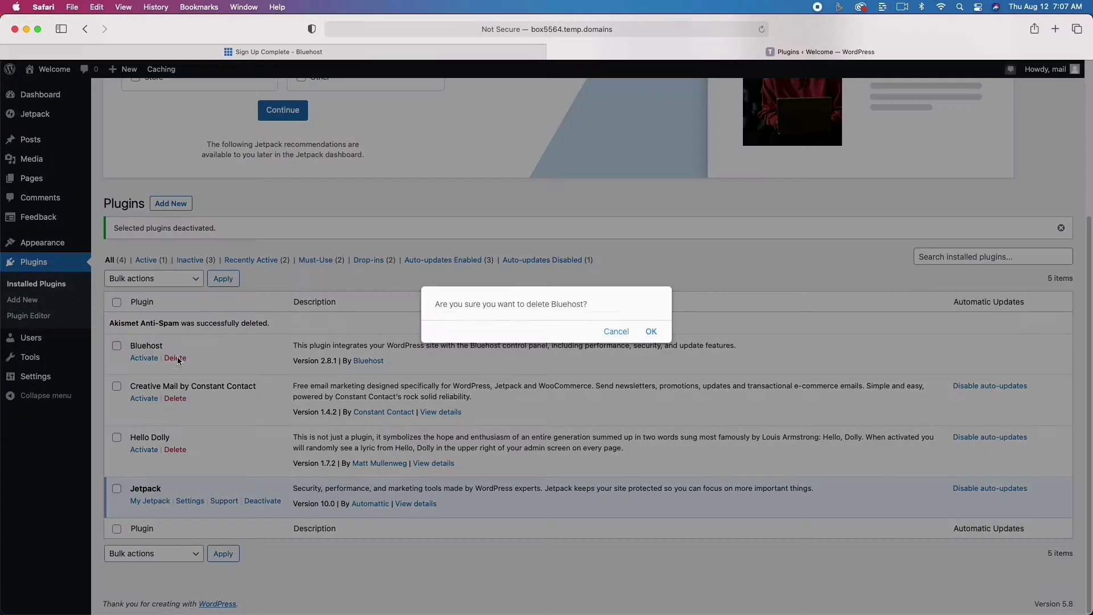
pyautogui.click(650, 332)
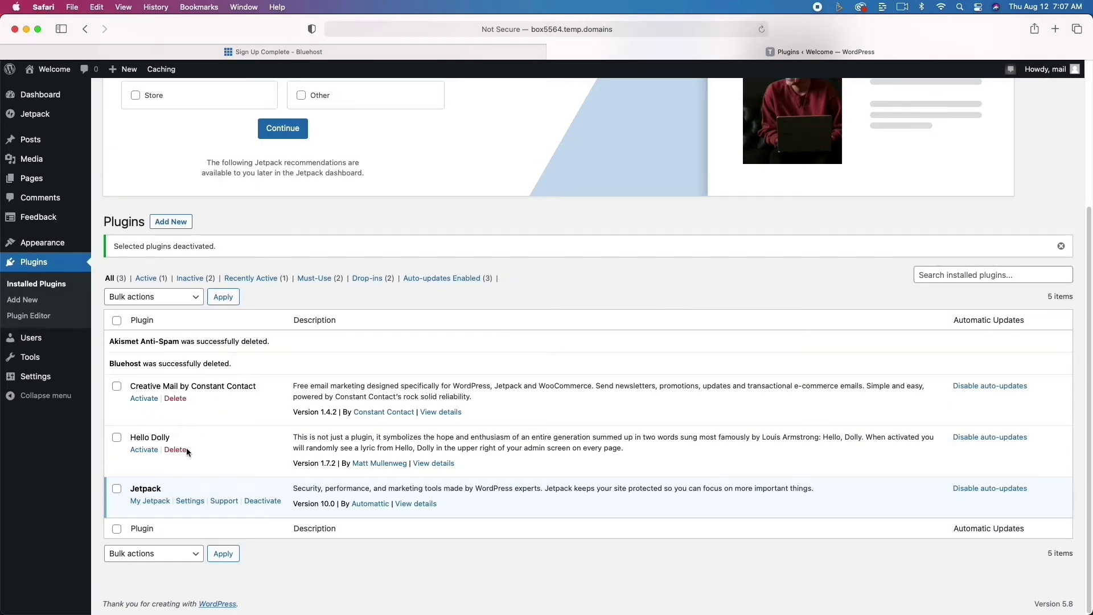
pyautogui.click(180, 398)
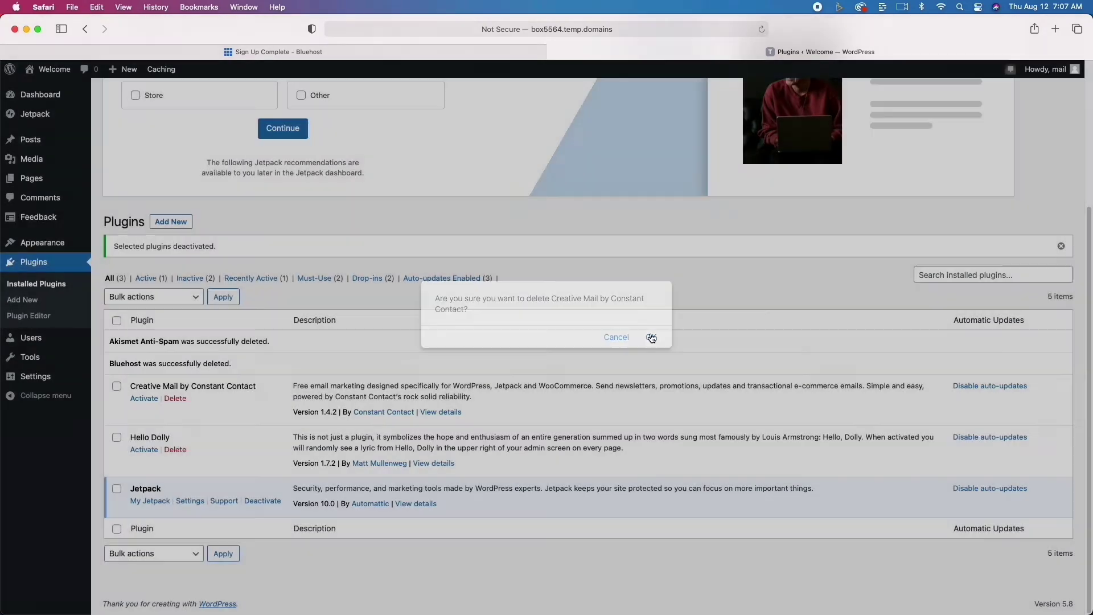
pyautogui.click(651, 335)
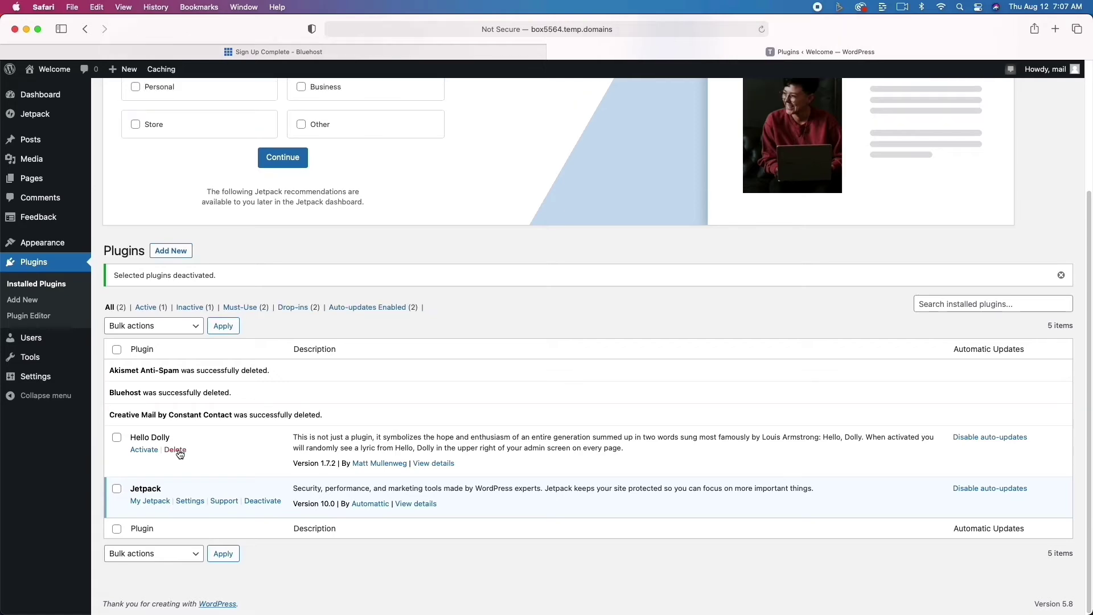
pyautogui.click(176, 450)
pyautogui.click(652, 333)
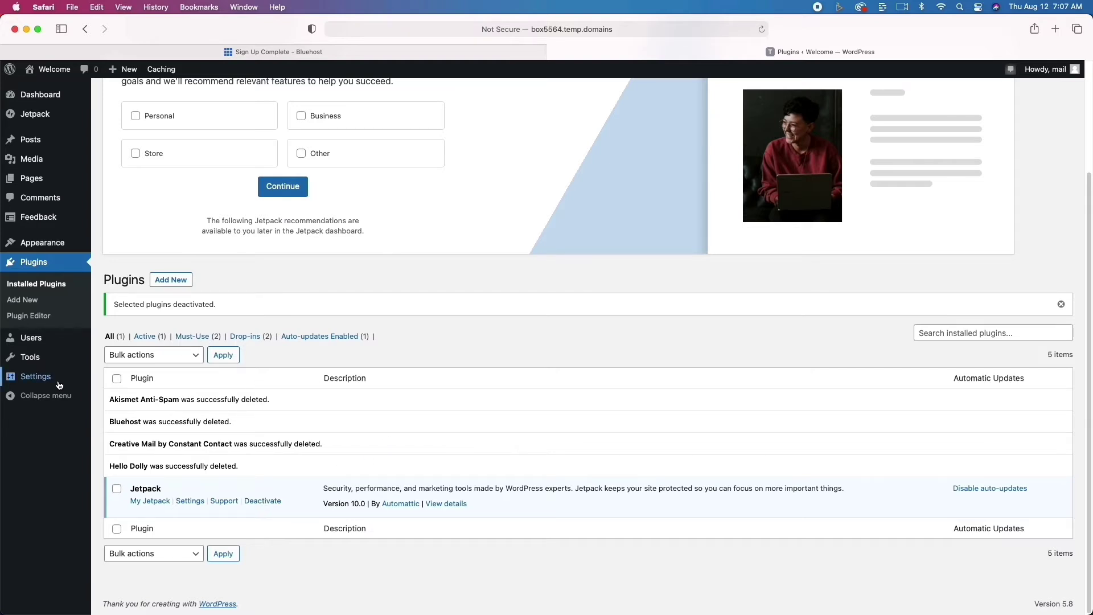
# - Review the site's General Settings, including the available timezone choices and the date and time formats
pyautogui.moveTo(47, 380)
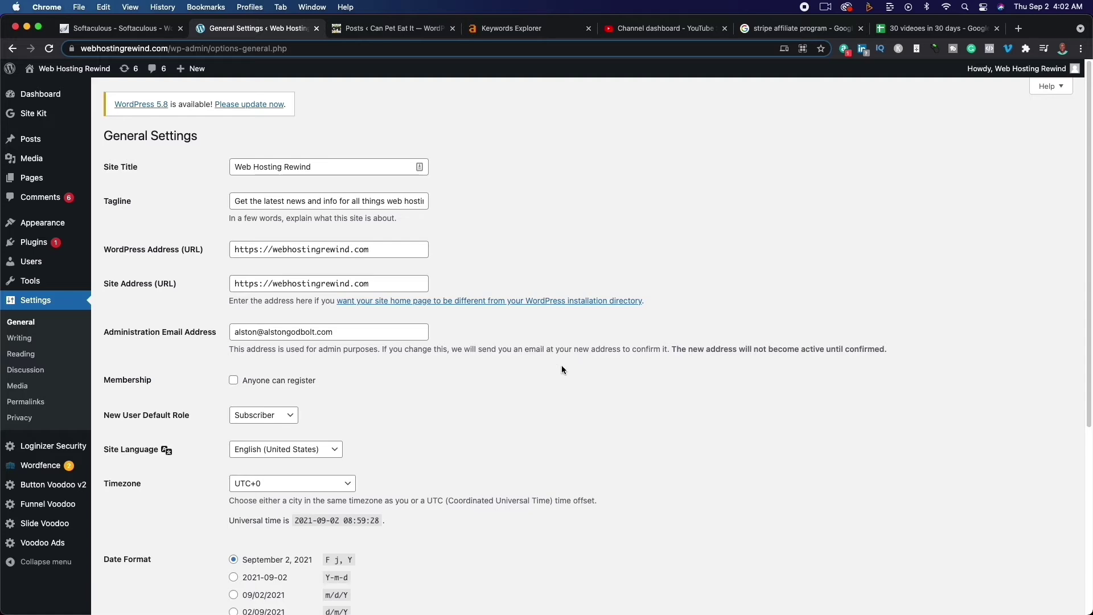
pyautogui.scroll(-3, 561, 364)
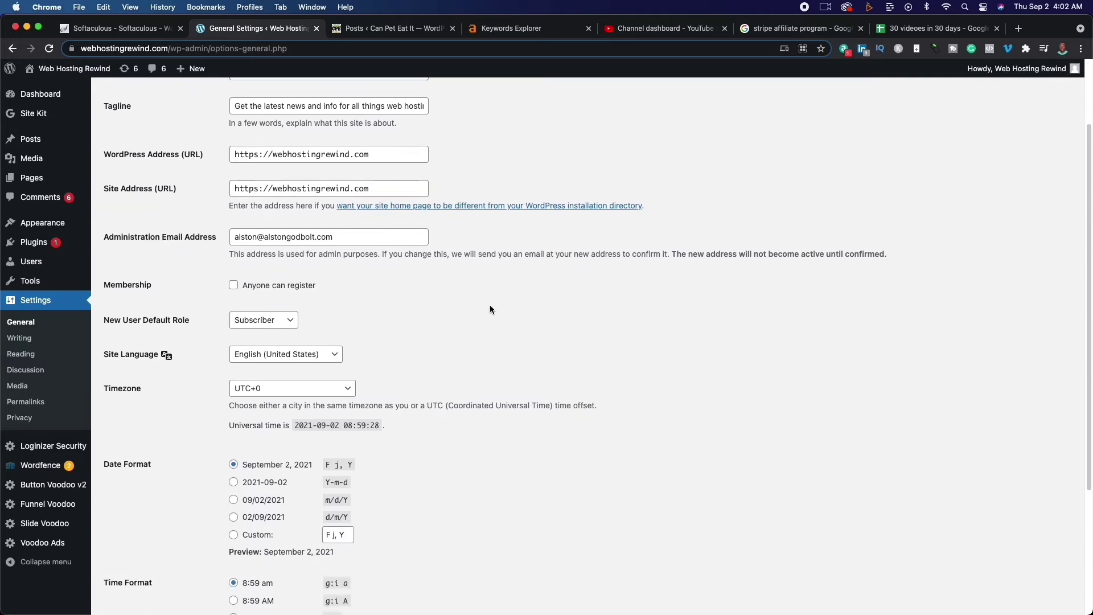
pyautogui.scroll(-2, 491, 305)
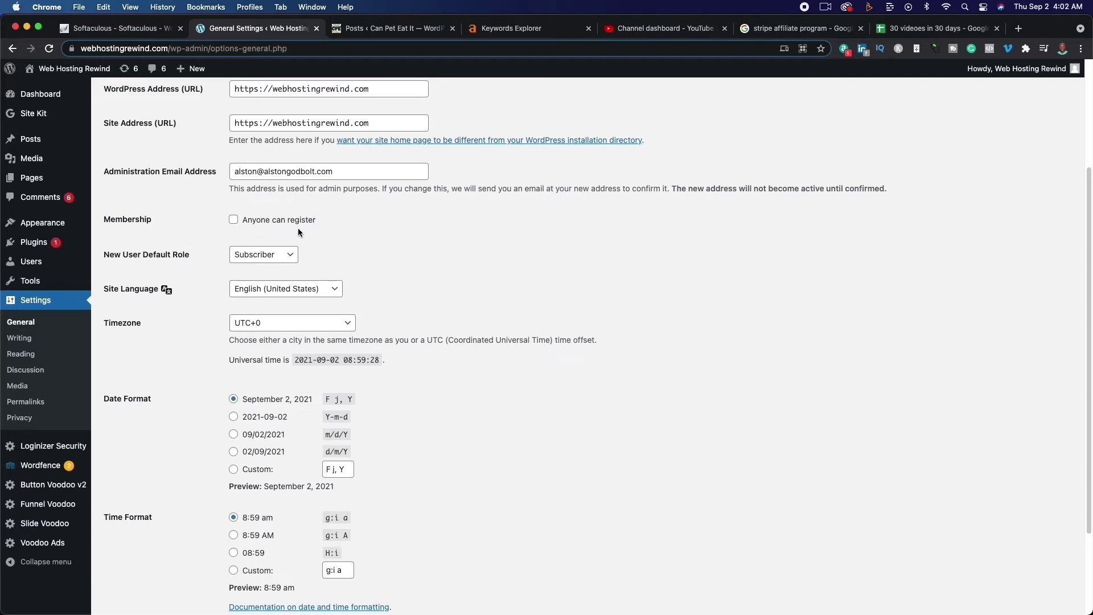
pyautogui.scroll(-2, 430, 285)
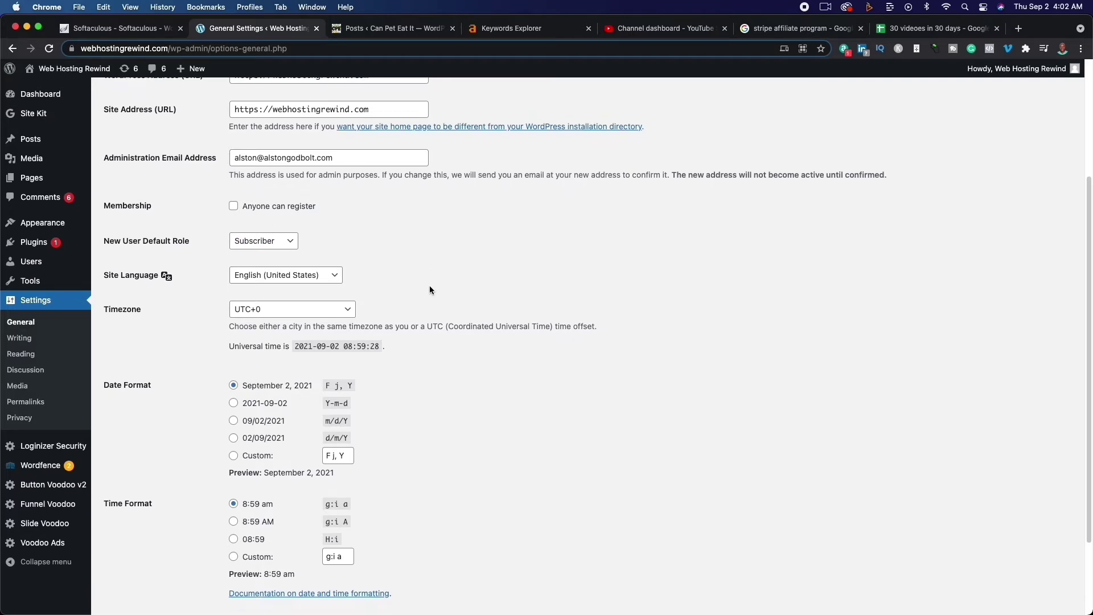
pyautogui.click(289, 275)
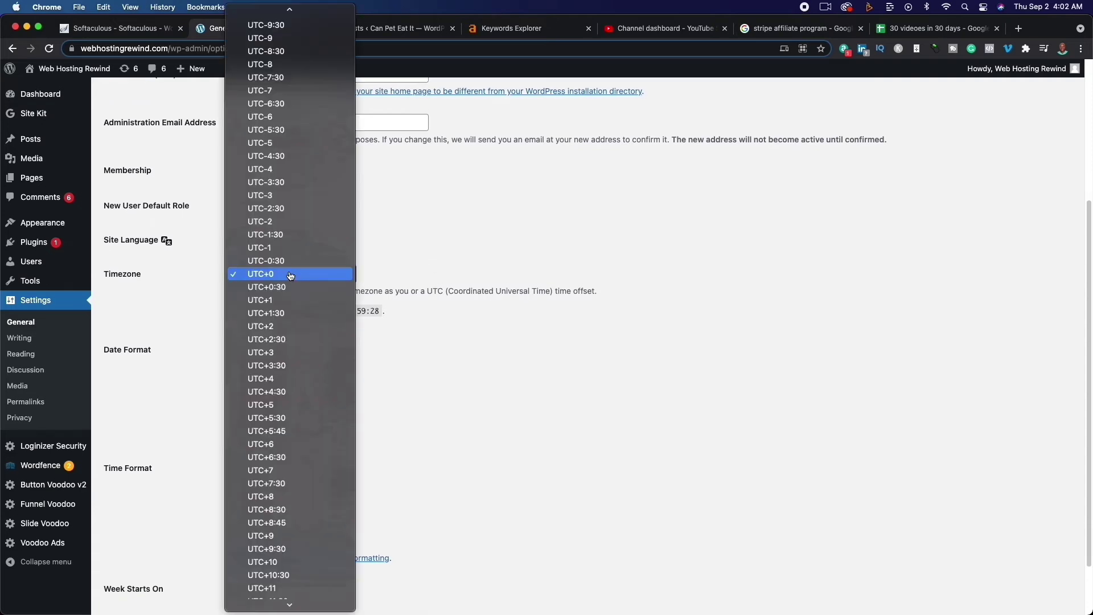
pyautogui.scroll(20, 320, 352)
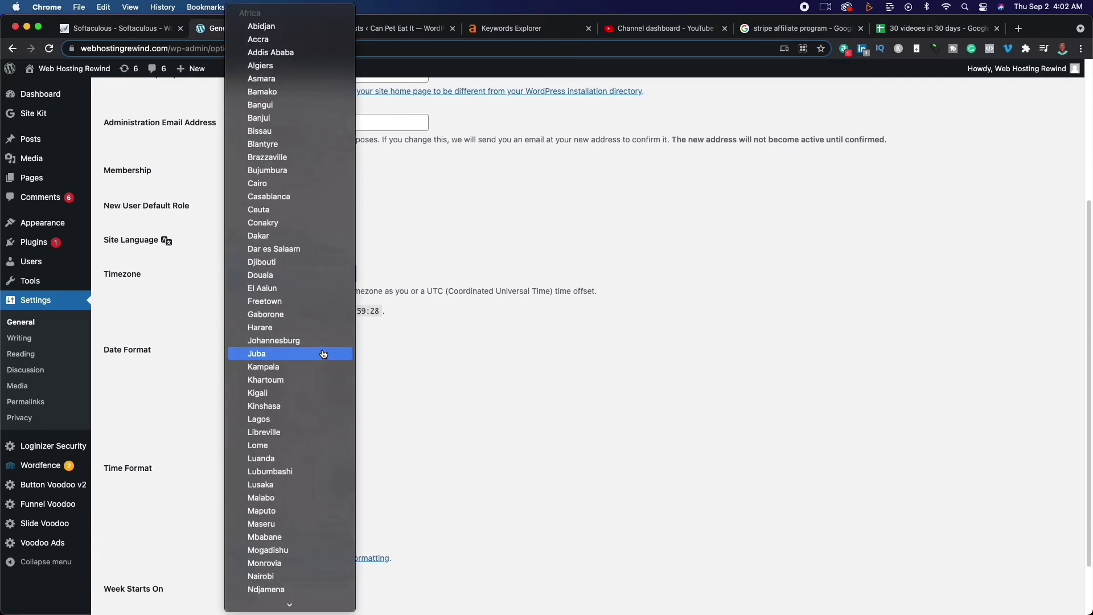
pyautogui.click(522, 377)
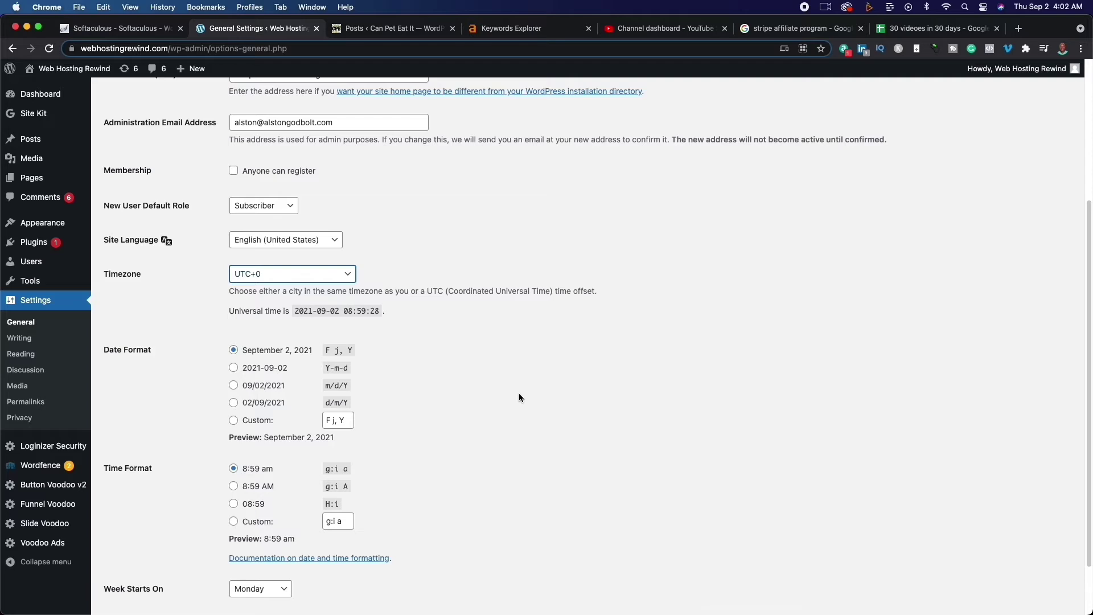
pyautogui.scroll(-3, 518, 393)
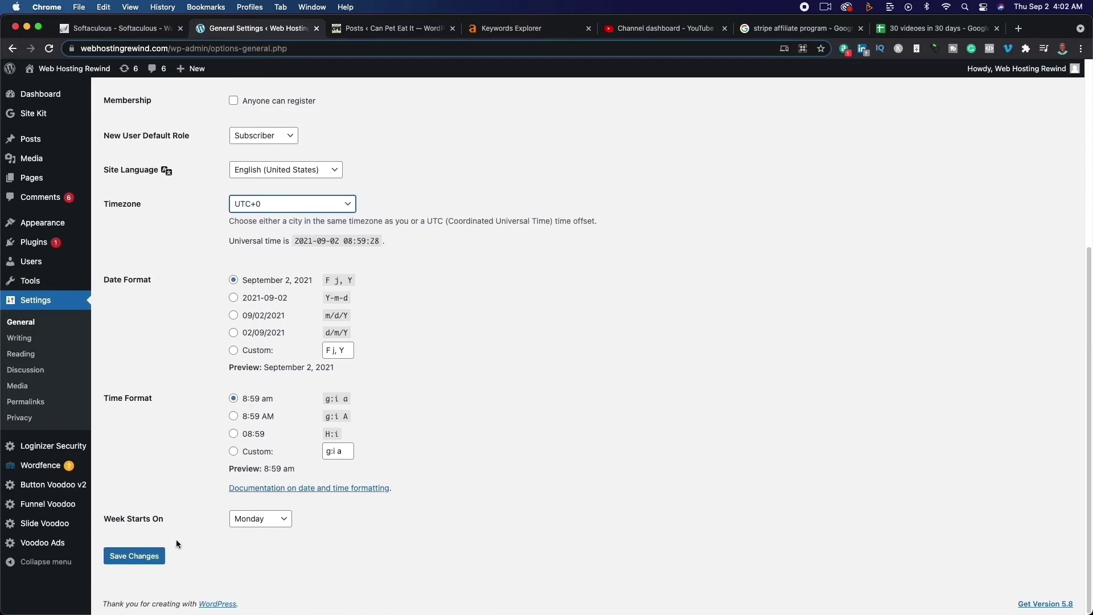
# - Review the Writing Settings and the Reading Settings, paying attention to the search engine visibility option
pyautogui.click(23, 338)
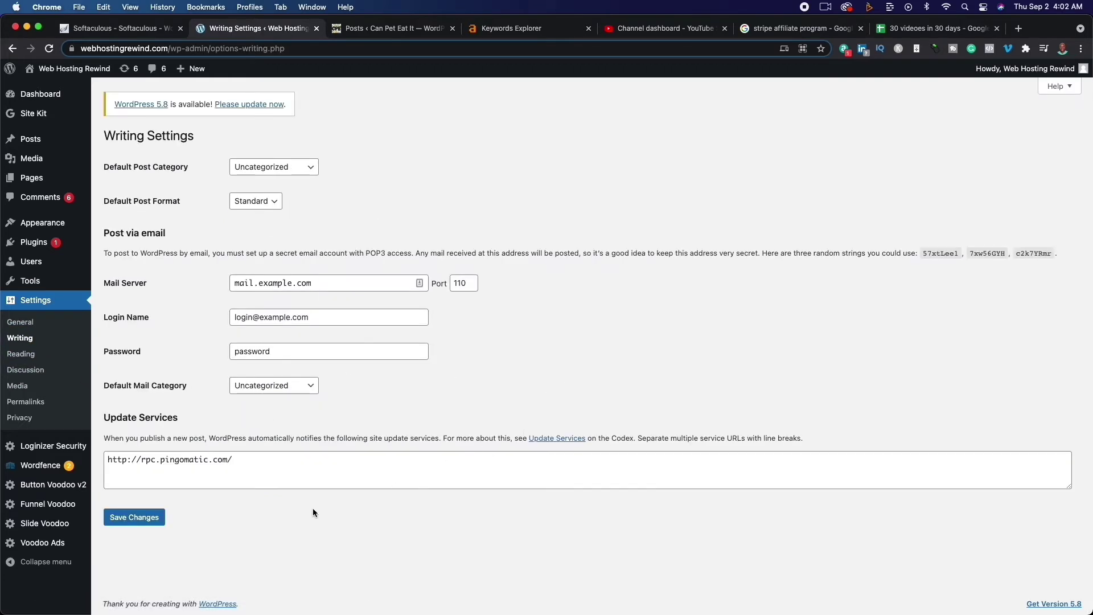
pyautogui.click(20, 354)
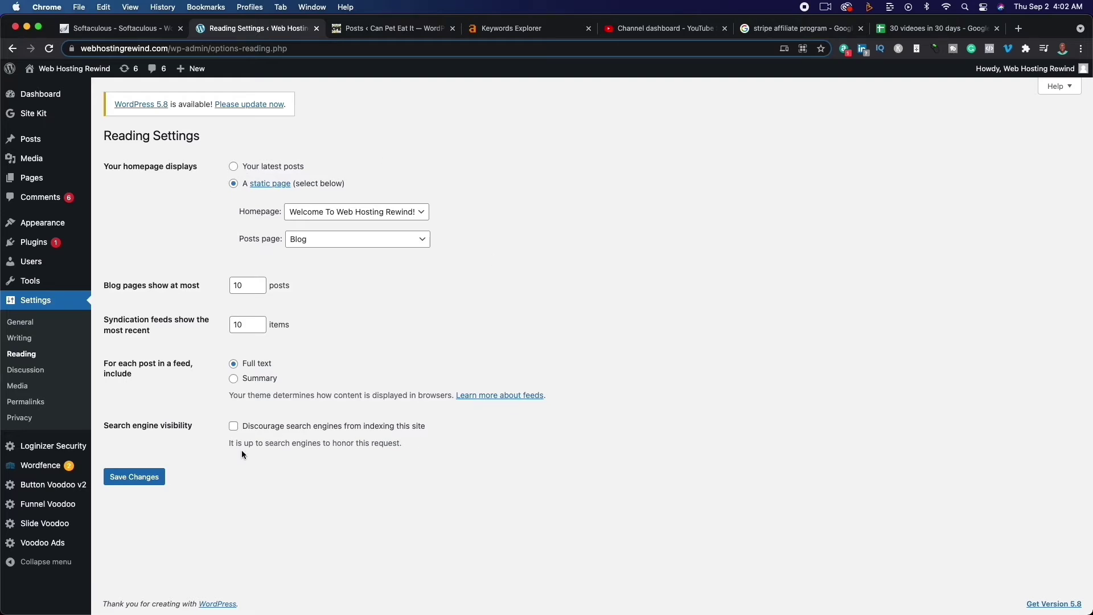
pyautogui.moveTo(106, 426); pyautogui.dragTo(185, 424)
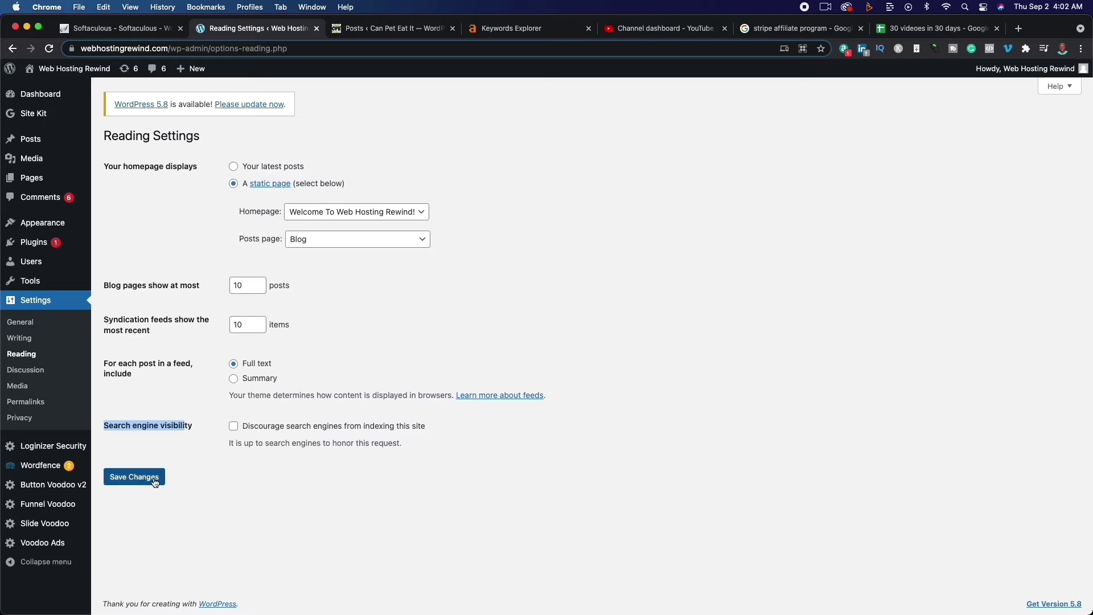
# - Look through the Discussion Settings for comments and the image sizes in the Media Settings
pyautogui.click(17, 370)
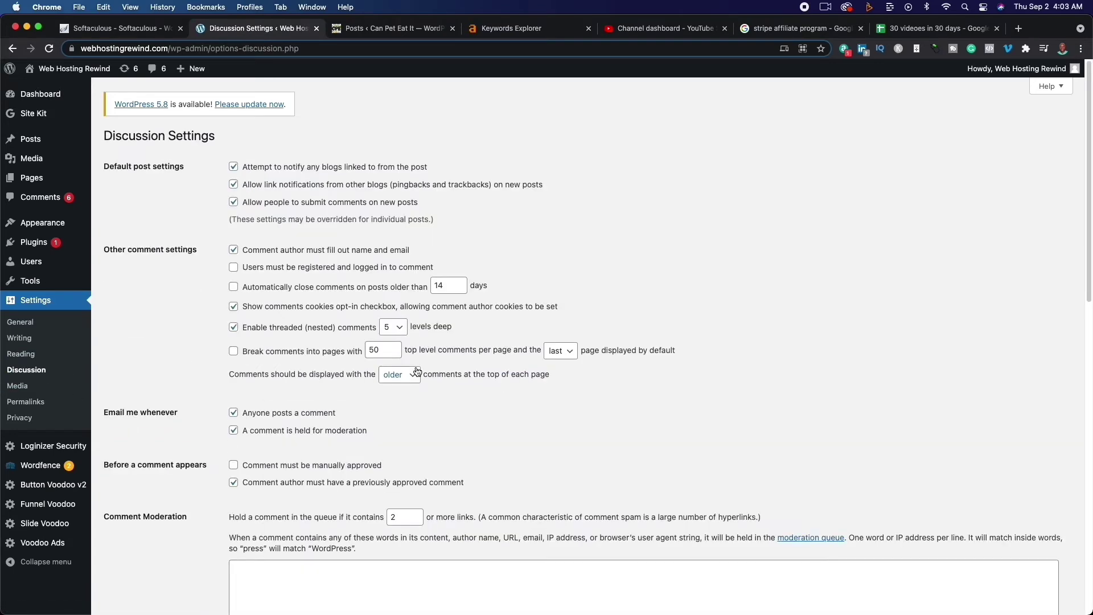
pyautogui.scroll(-10, 423, 457)
pyautogui.scroll(10, 423, 457)
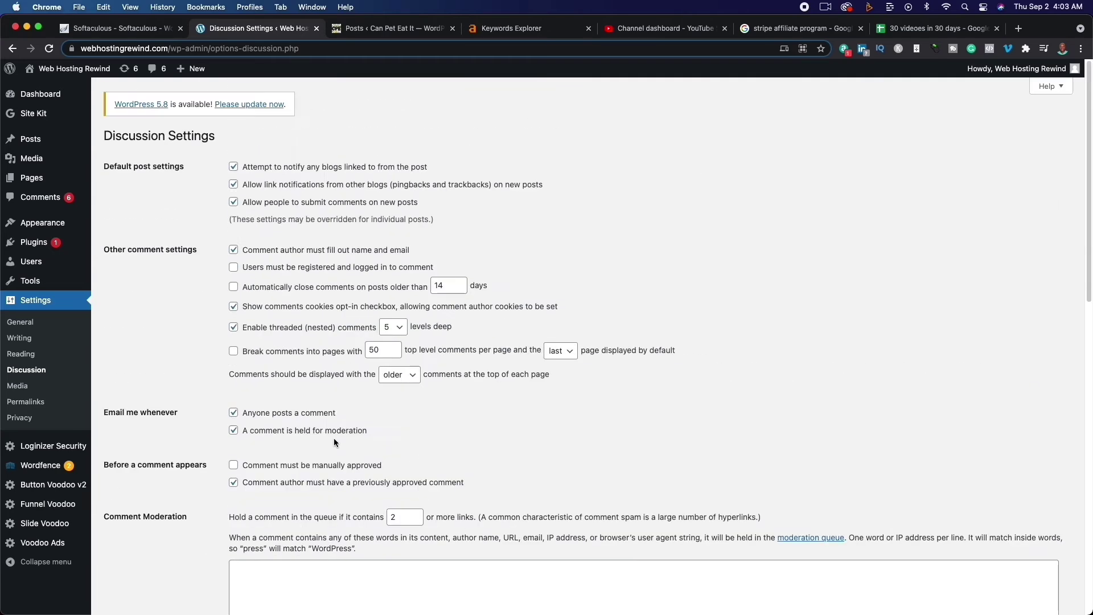
pyautogui.click(17, 385)
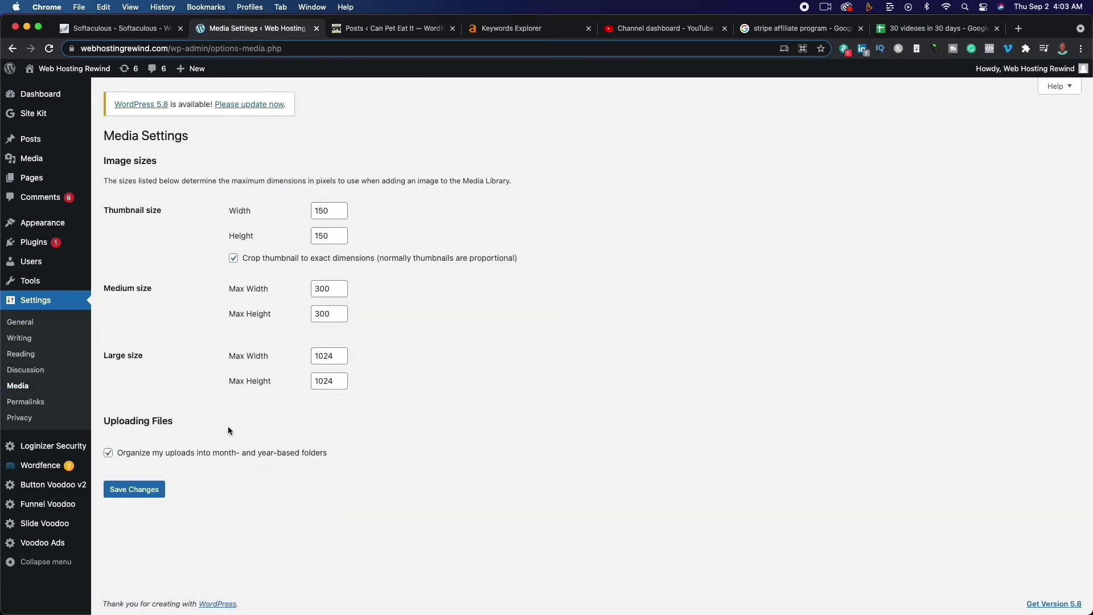
# - Examine the Permalink Settings, focusing on the sample-post ending of the Post name URL structure
pyautogui.click(27, 402)
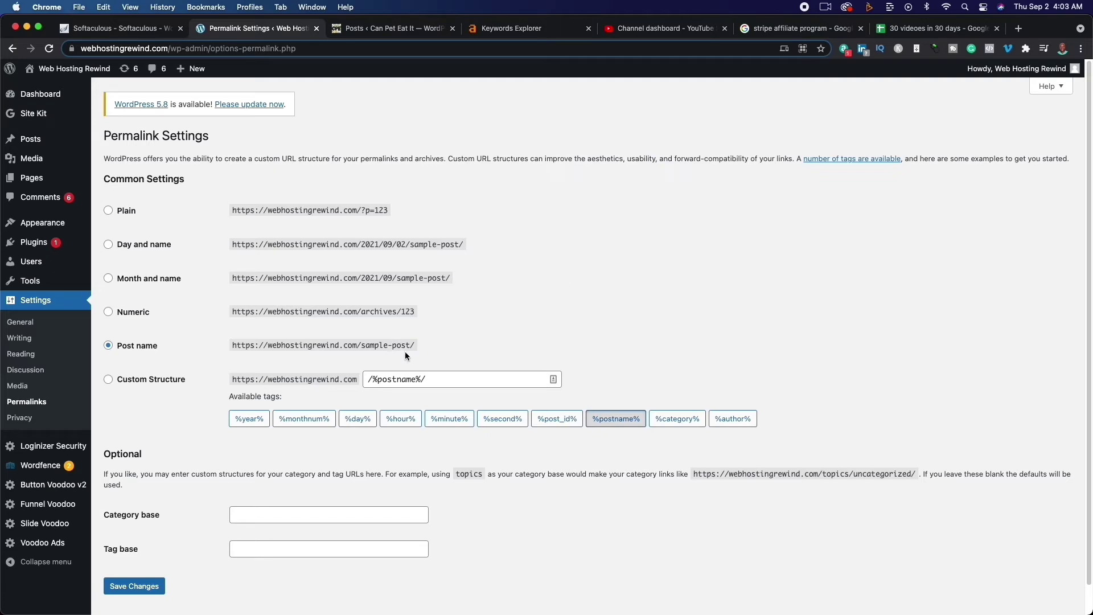
pyautogui.moveTo(361, 346); pyautogui.dragTo(418, 349)
pyautogui.click(612, 300)
pyautogui.scroll(-1, 297, 376)
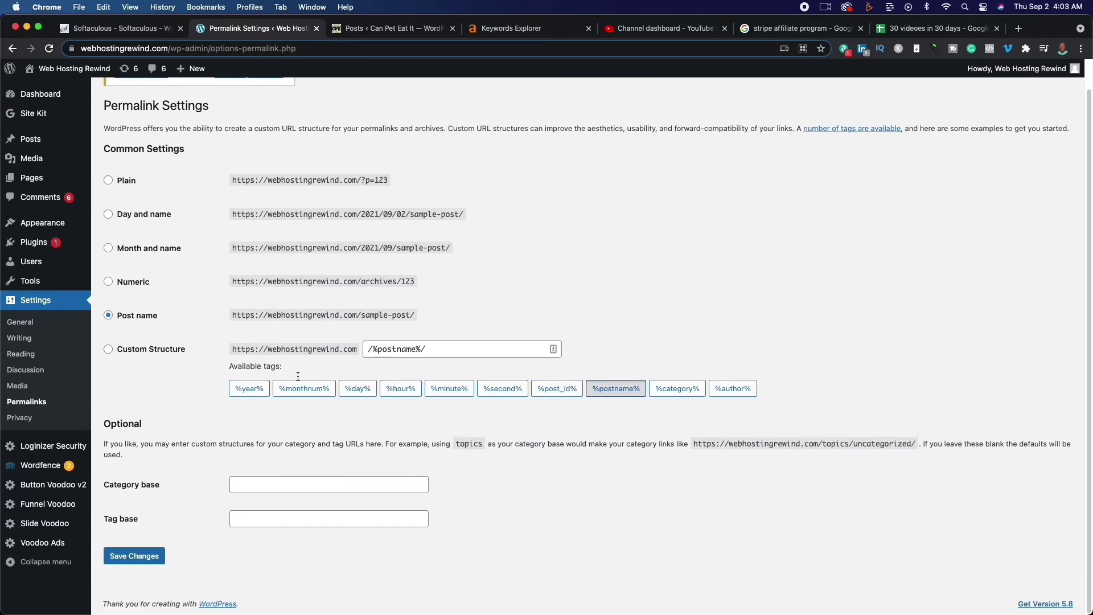
pyautogui.scroll(1, 621, 364)
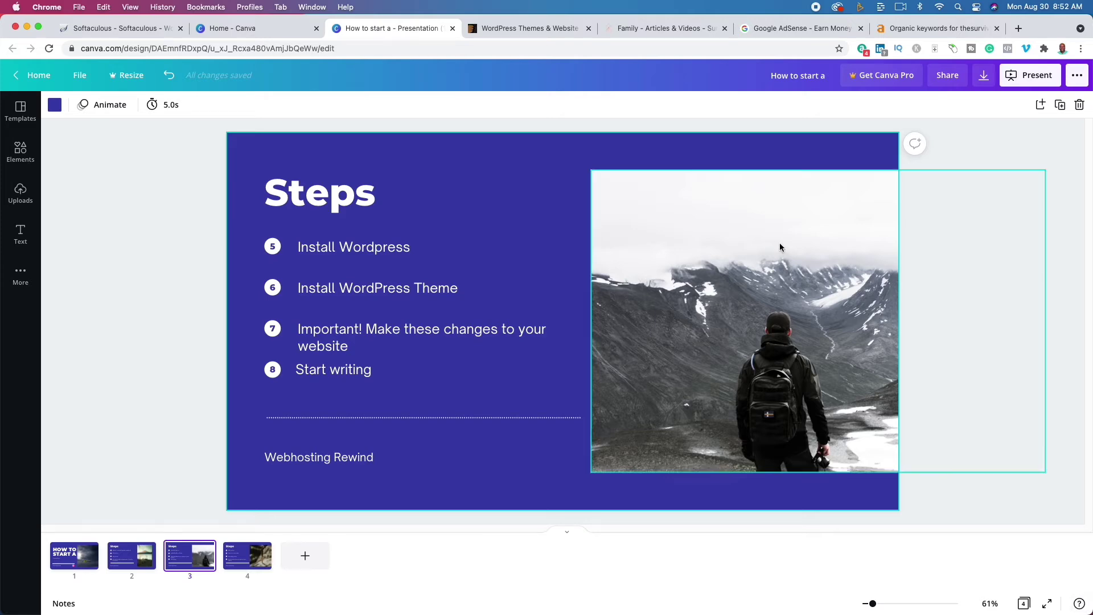
# - Switch to The Survival Mom site and look through its home page from the hero banner to the recent articles
pyautogui.click(659, 28)
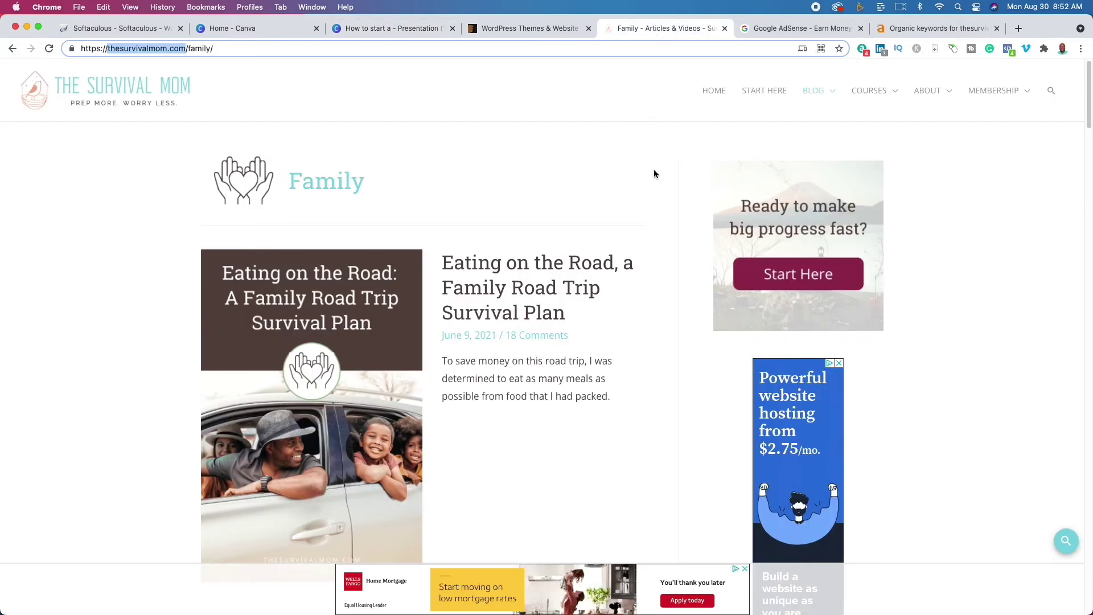
pyautogui.click(125, 84)
pyautogui.scroll(-10, 251, 360)
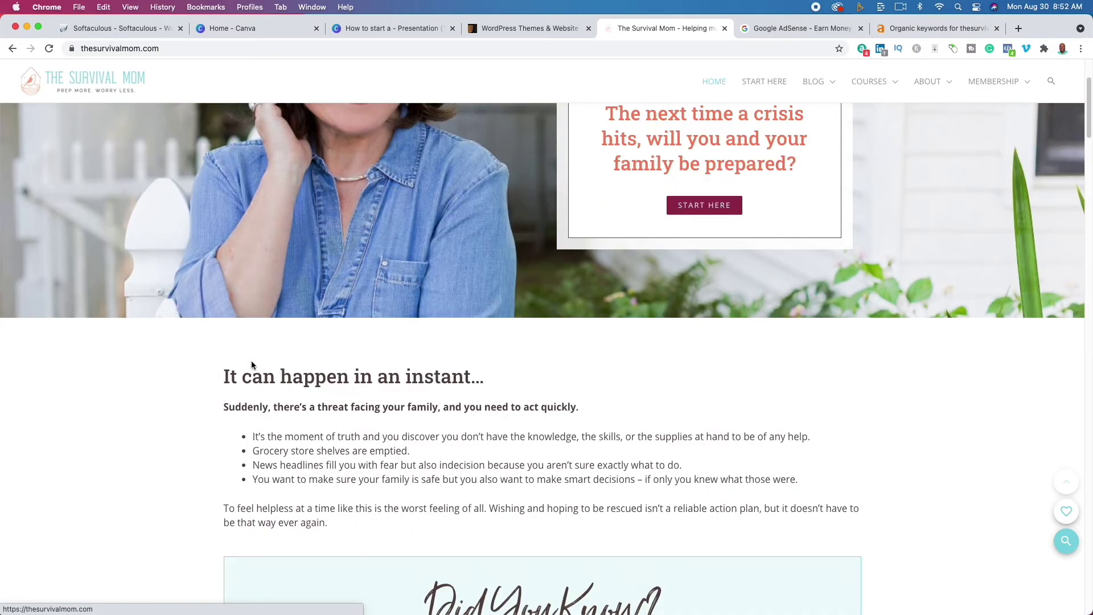
pyautogui.scroll(-15, 252, 364)
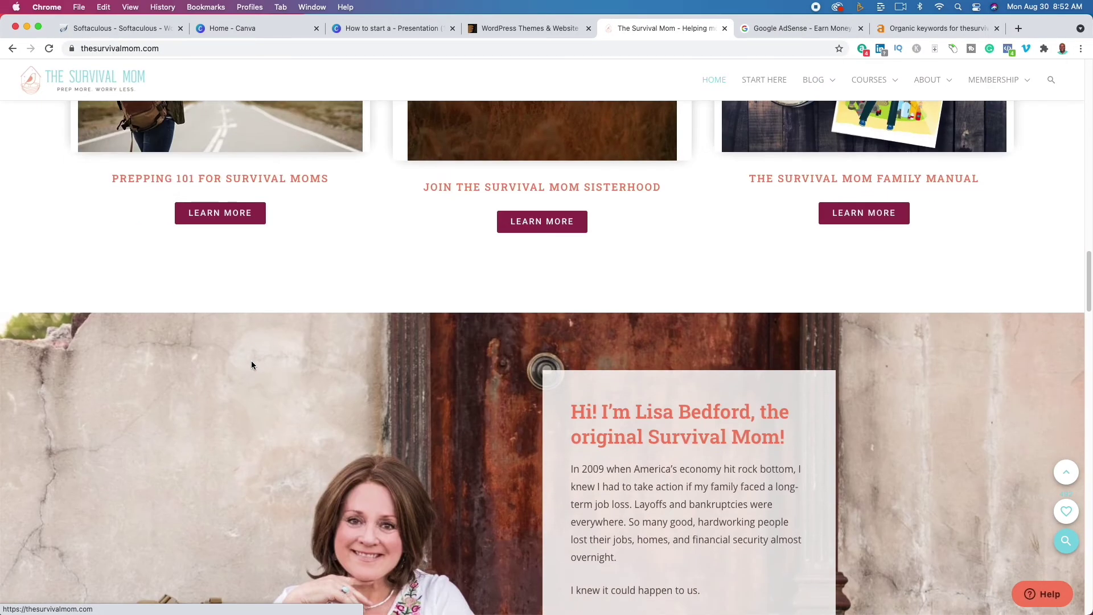
pyautogui.scroll(-20, 252, 364)
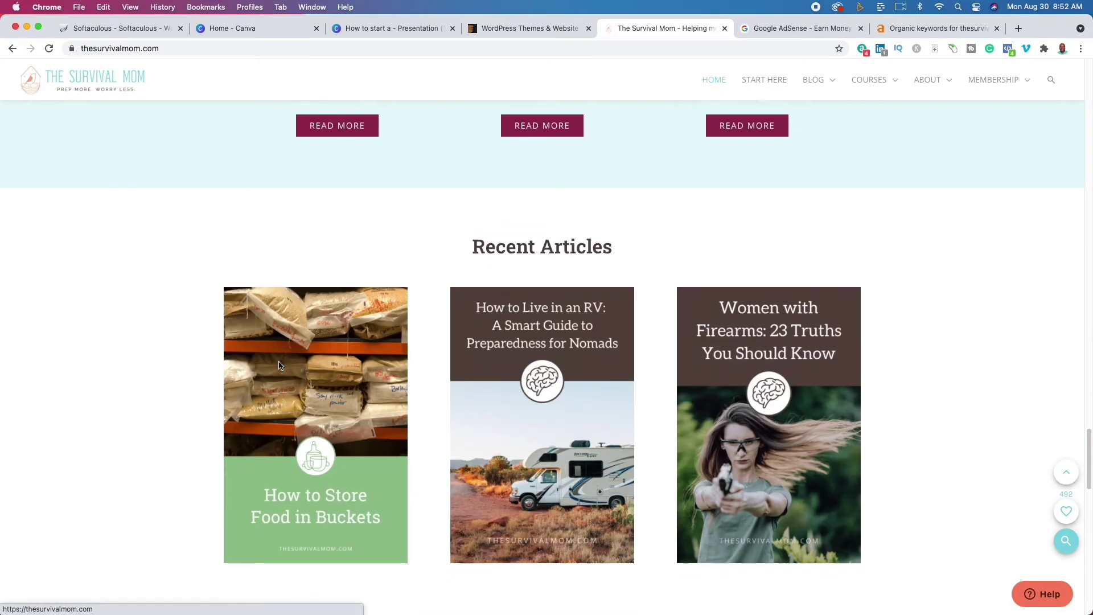
pyautogui.scroll(20, 279, 366)
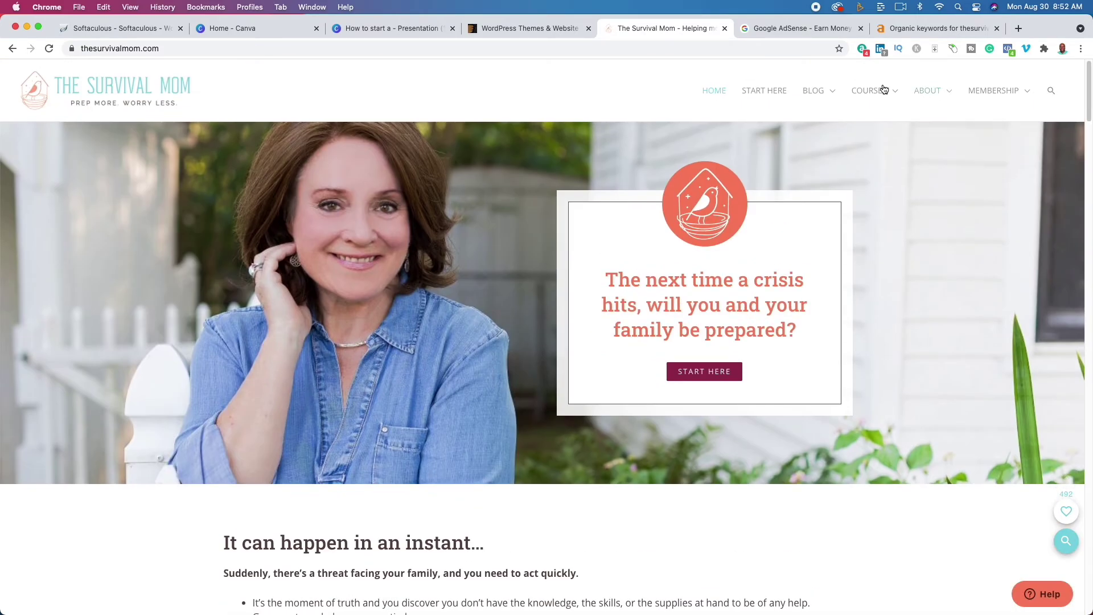
# - Open the blog page of The Survival Mom, and search ThemeForest for survival website templates with the term "survival"
pyautogui.click(801, 103)
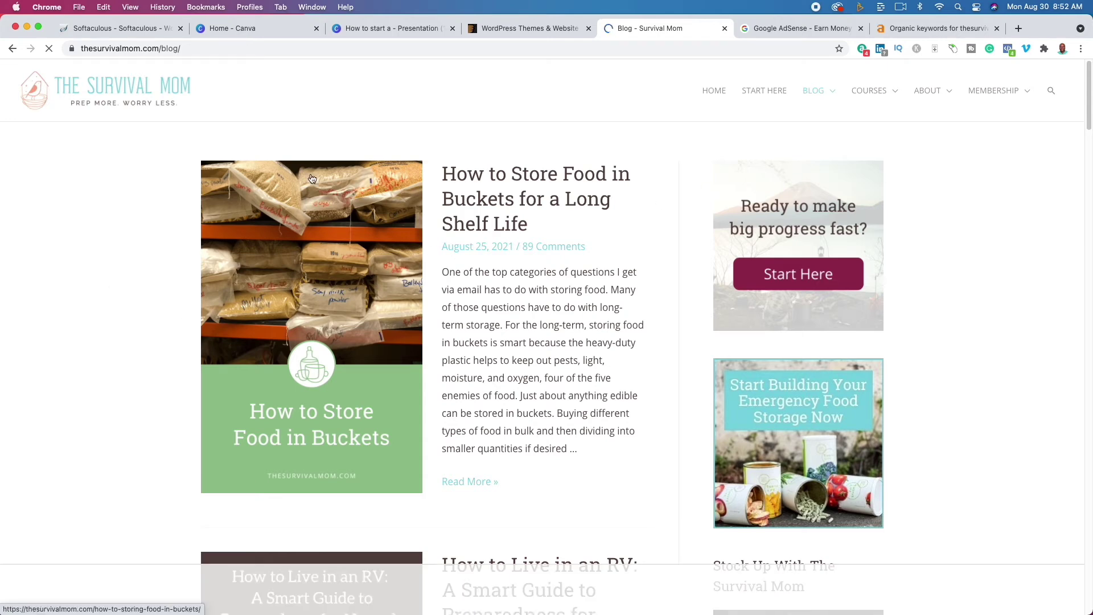
pyautogui.click(552, 28)
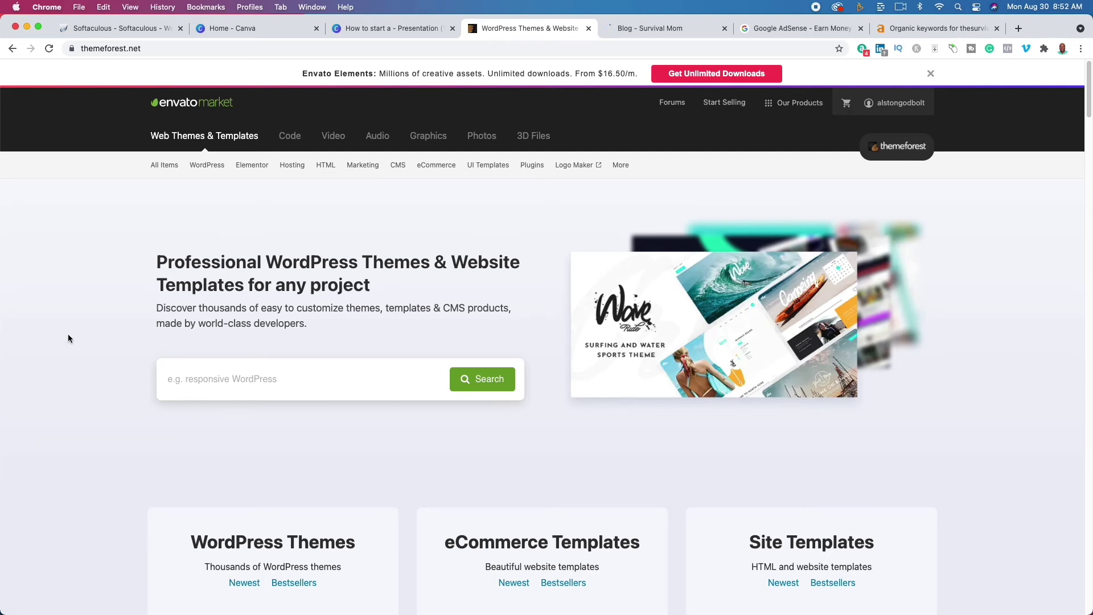
pyautogui.click(217, 379)
pyautogui.write('thesurvivalmom.com')
pyautogui.doubleClick(264, 380)
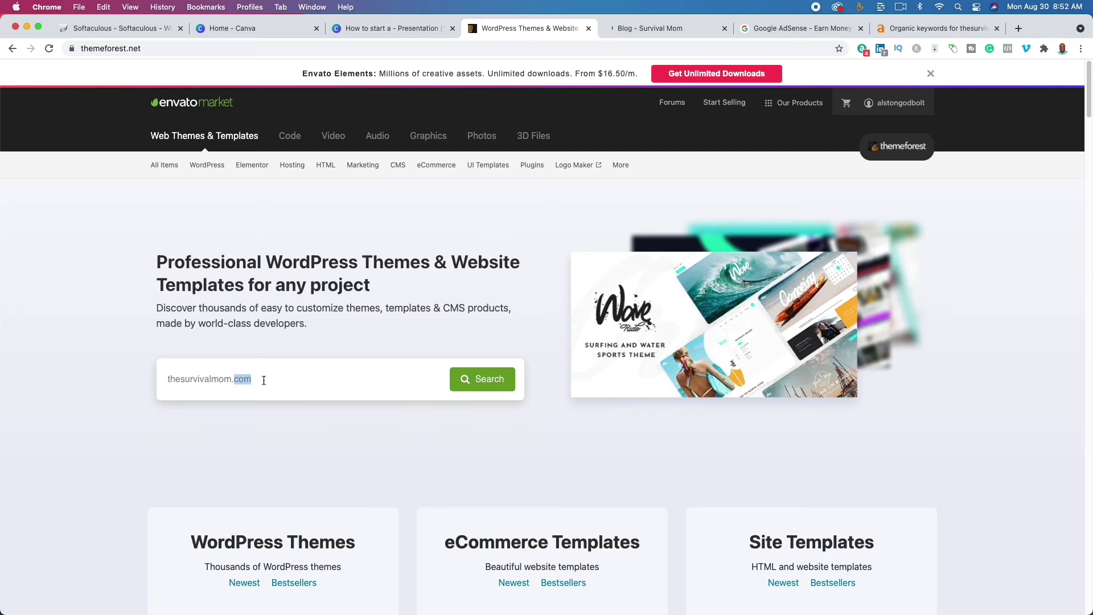
pyautogui.press('BackSpace')
pyautogui.press('BackSpace')
pyautogui.press('BackSpace')
pyautogui.press('BackSpace')
pyautogui.press('BackSpace')
pyautogui.moveTo(179, 380); pyautogui.dragTo(152, 386)
pyautogui.press('BackSpace')
pyautogui.press('Return')
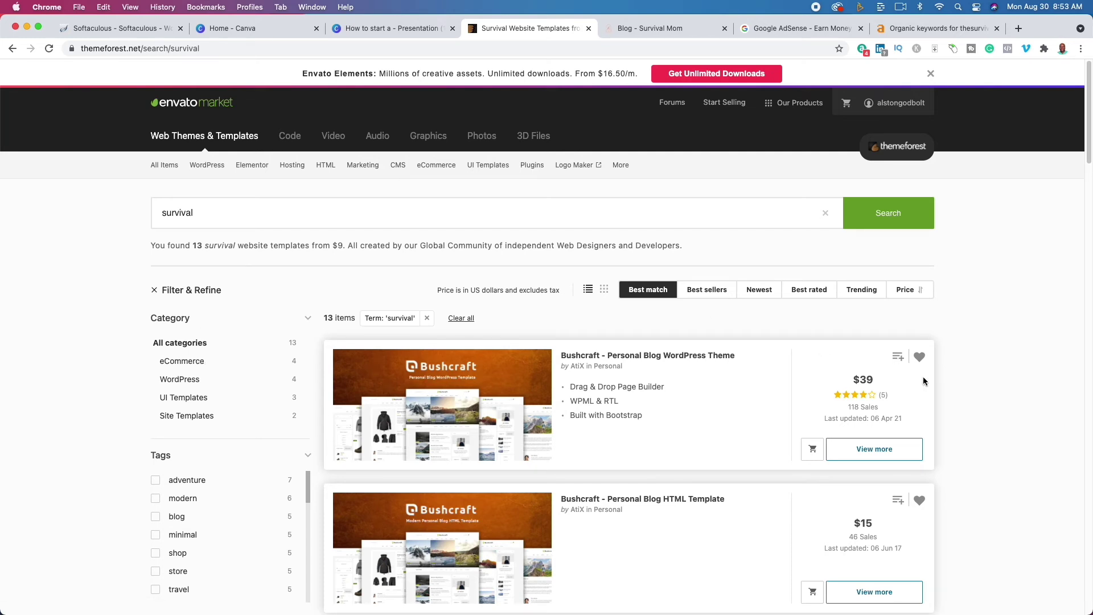
# - Look through the survival template results, comparing the Bushcraft personal blog themes with the other listings and their prices
pyautogui.scroll(-1, 928, 391)
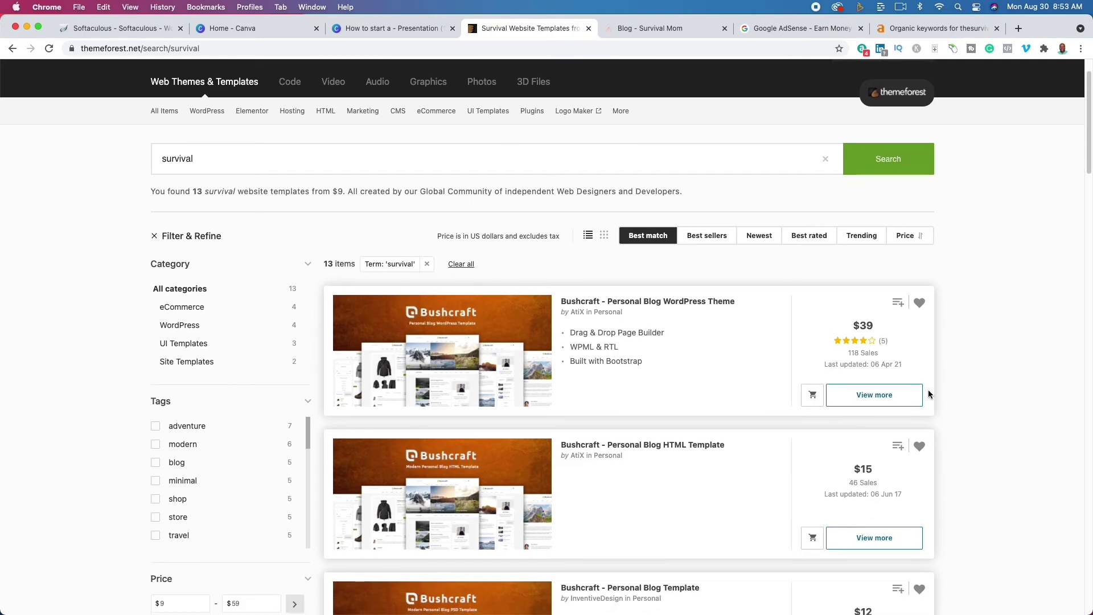
pyautogui.scroll(-7, 954, 400)
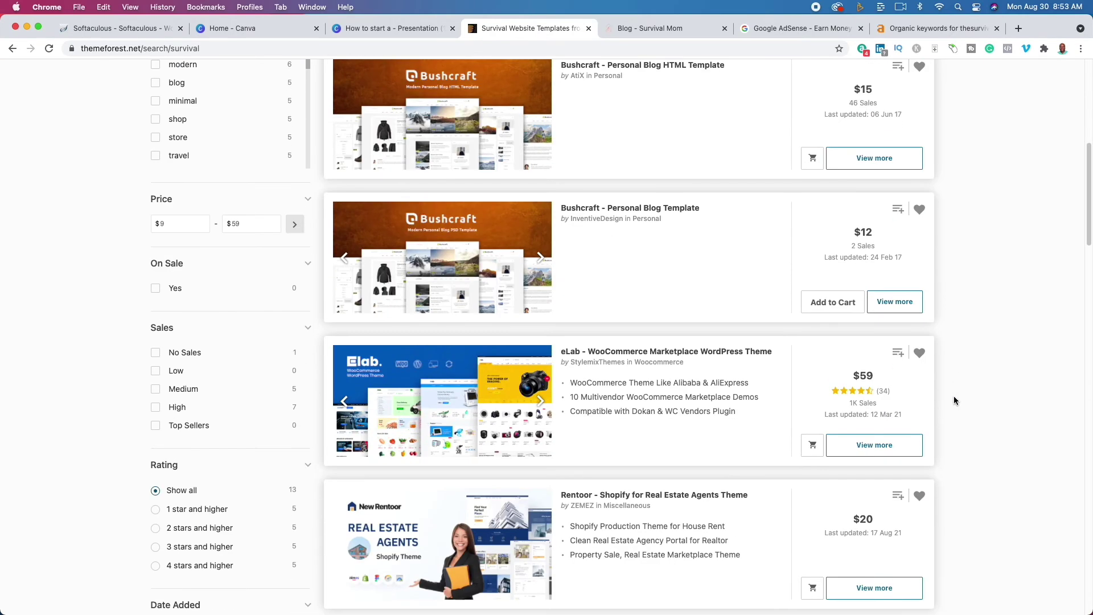
pyautogui.scroll(-5, 954, 400)
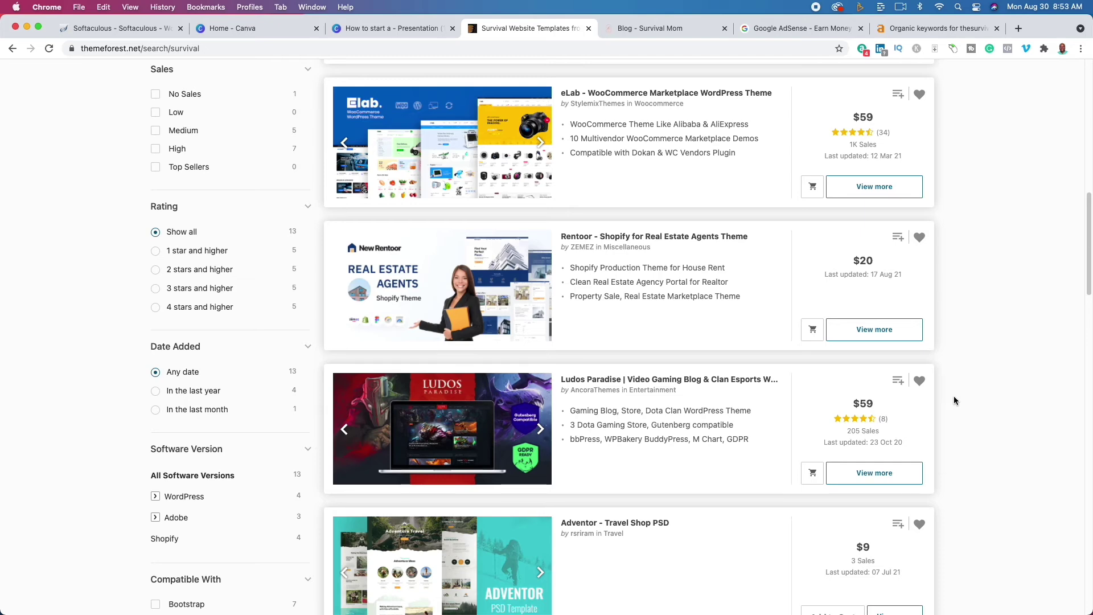
pyautogui.scroll(7, 954, 400)
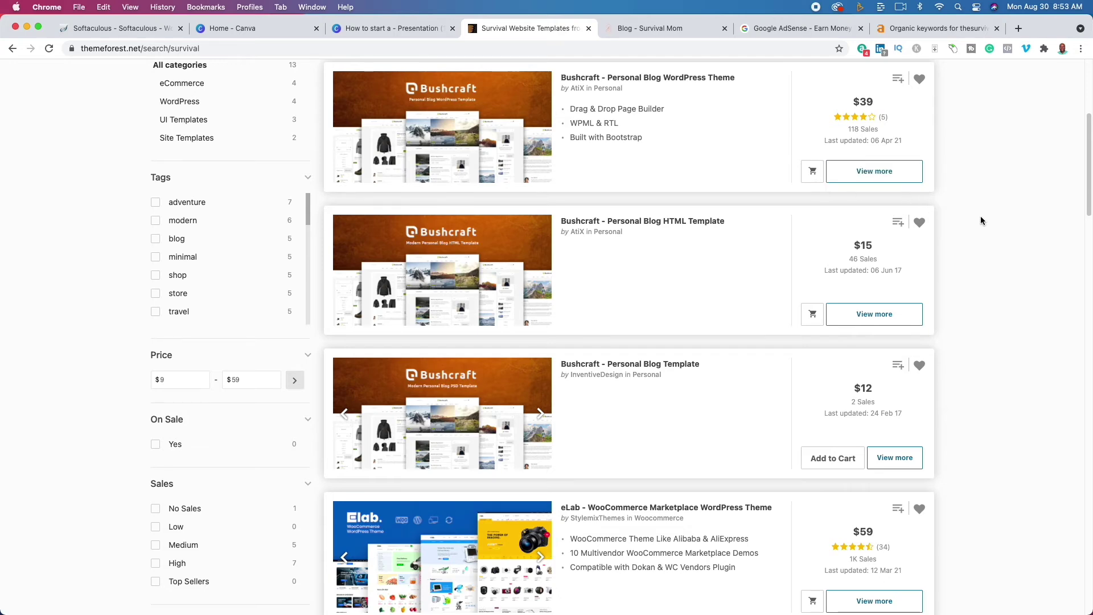
pyautogui.scroll(3, 987, 219)
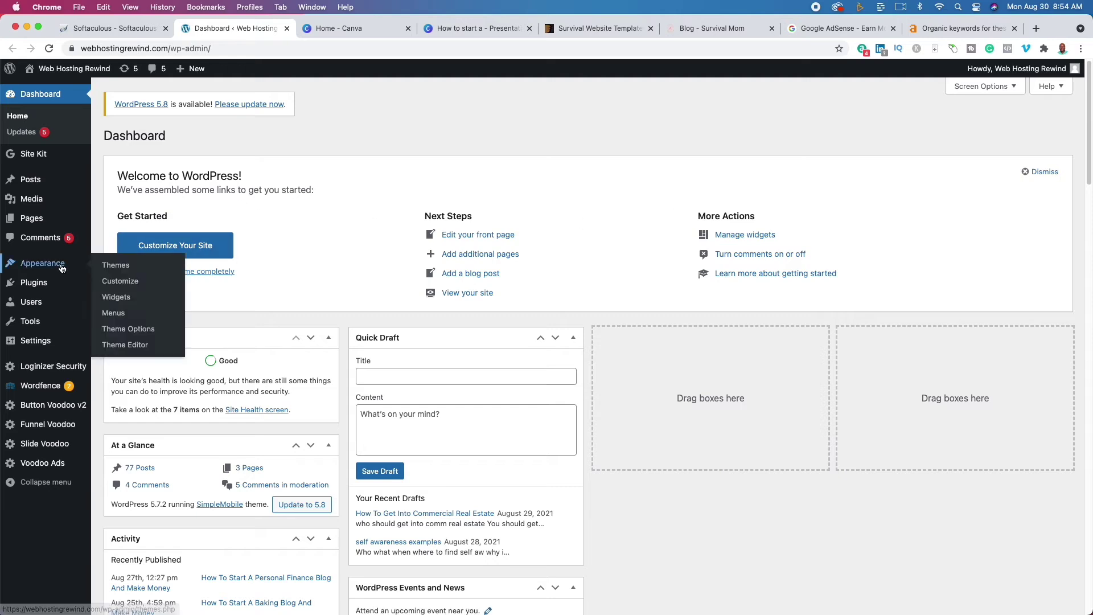
# - In the WordPress dashboard, open the installed themes and bring up the upload form for adding a zipped theme
pyautogui.click(111, 269)
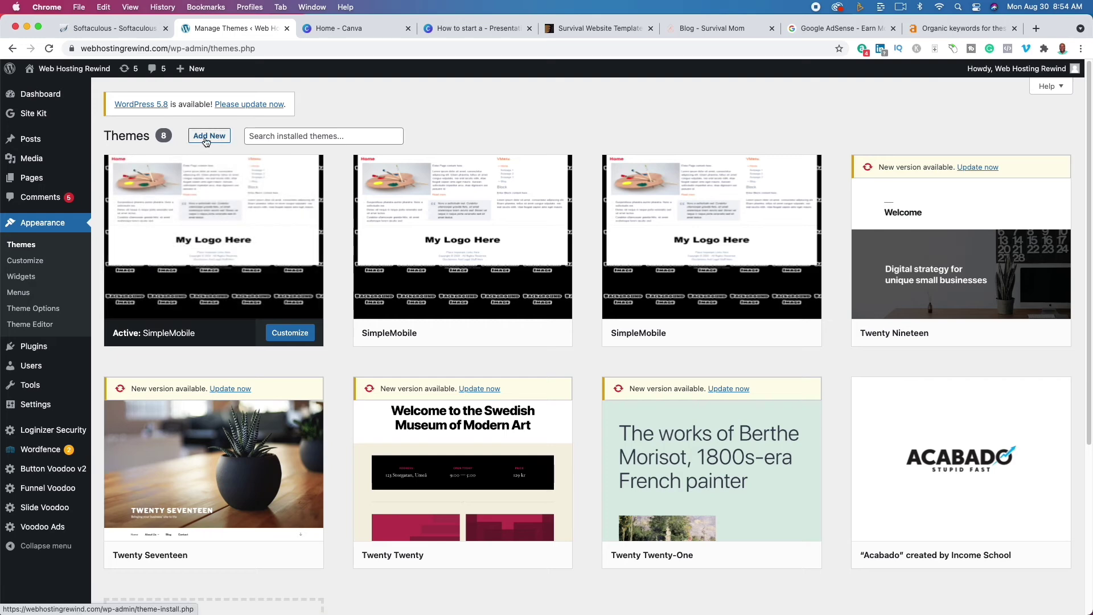
pyautogui.click(206, 138)
pyautogui.click(207, 137)
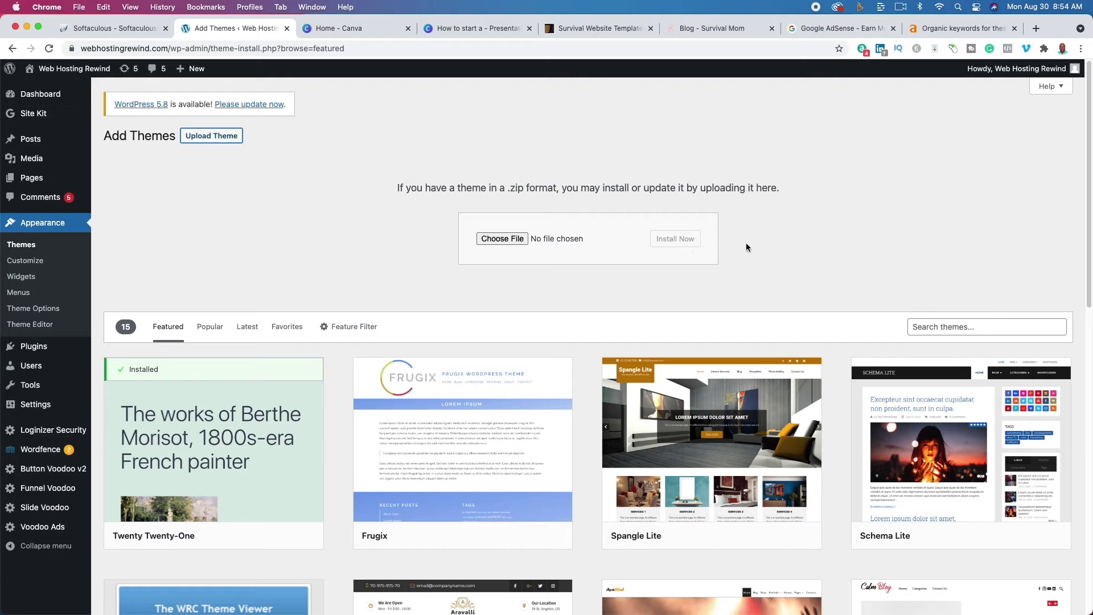
# - Check the Steps slide in the Canva presentation, and start a new post in WordPress
pyautogui.click(475, 30)
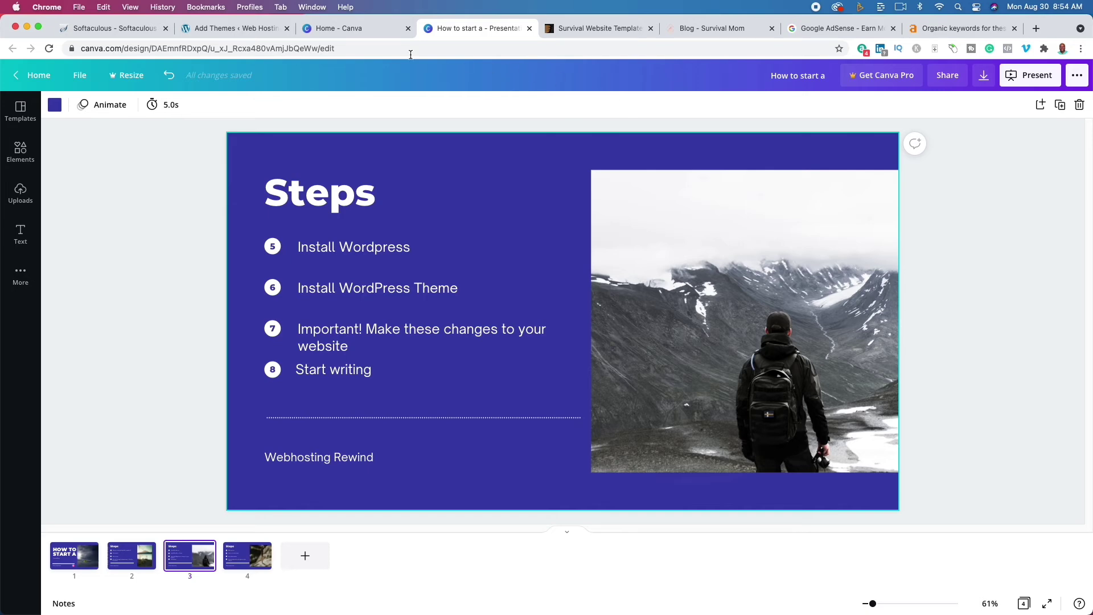
pyautogui.click(204, 29)
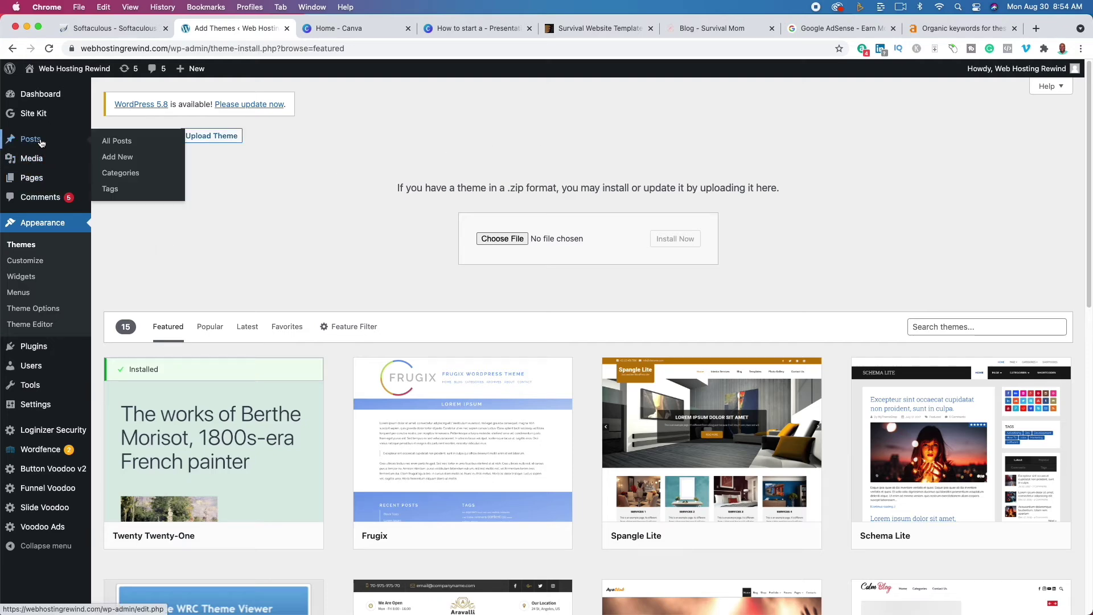
pyautogui.click(117, 140)
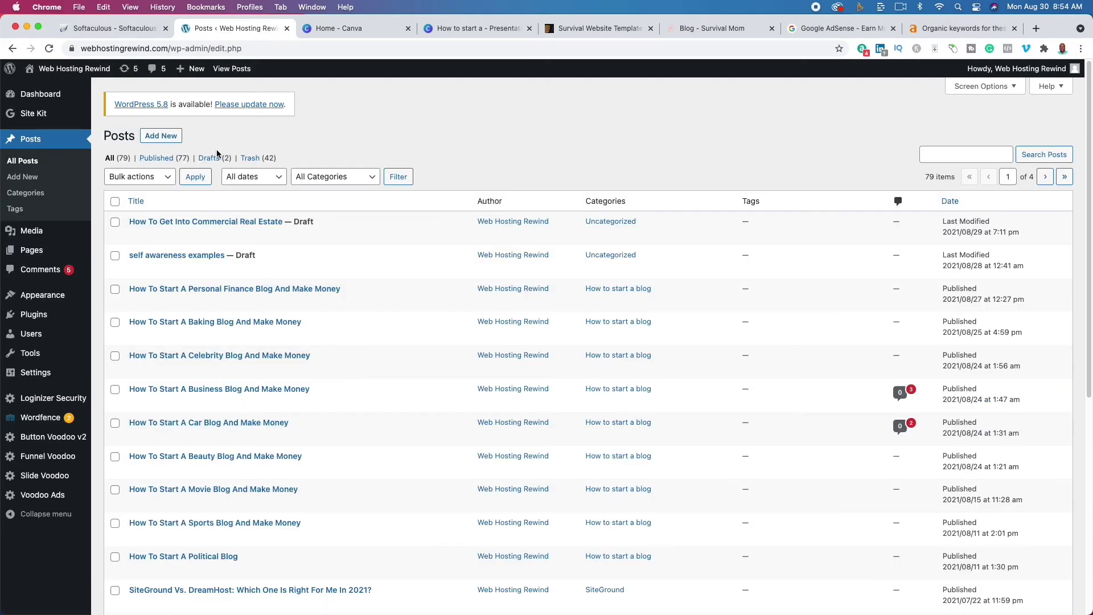
pyautogui.click(161, 136)
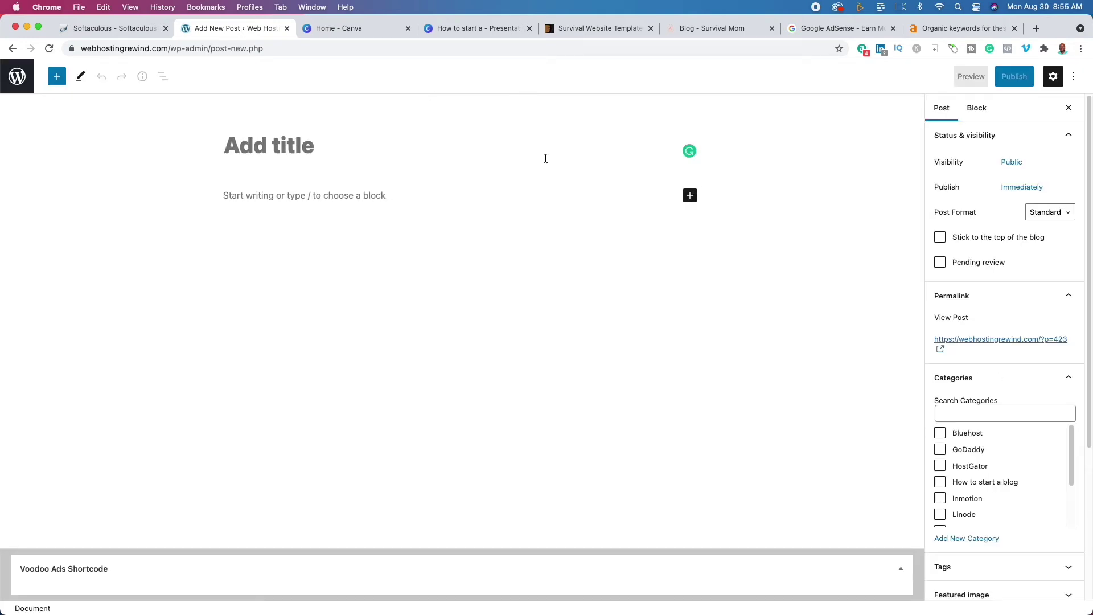
# - Copy the keyword "yogurt powdered" from the Ahrefs organic keywords list and paste it as the new WordPress post's title
pyautogui.click(939, 29)
pyautogui.scroll(-1, 351, 228)
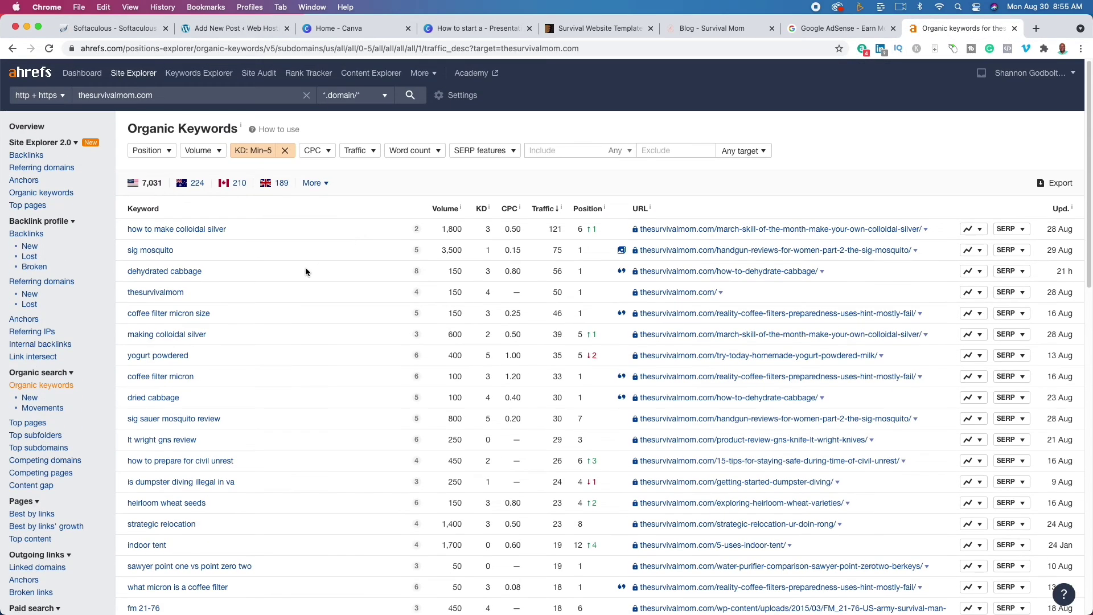
pyautogui.moveTo(217, 309); pyautogui.dragTo(125, 305)
pyautogui.press('super+c')
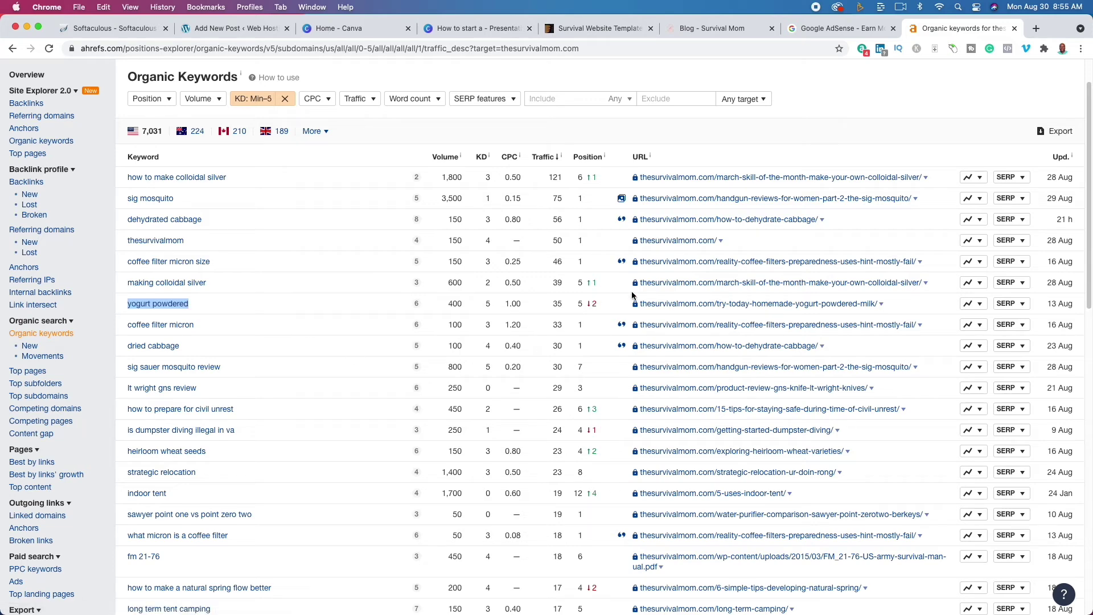
pyautogui.click(235, 29)
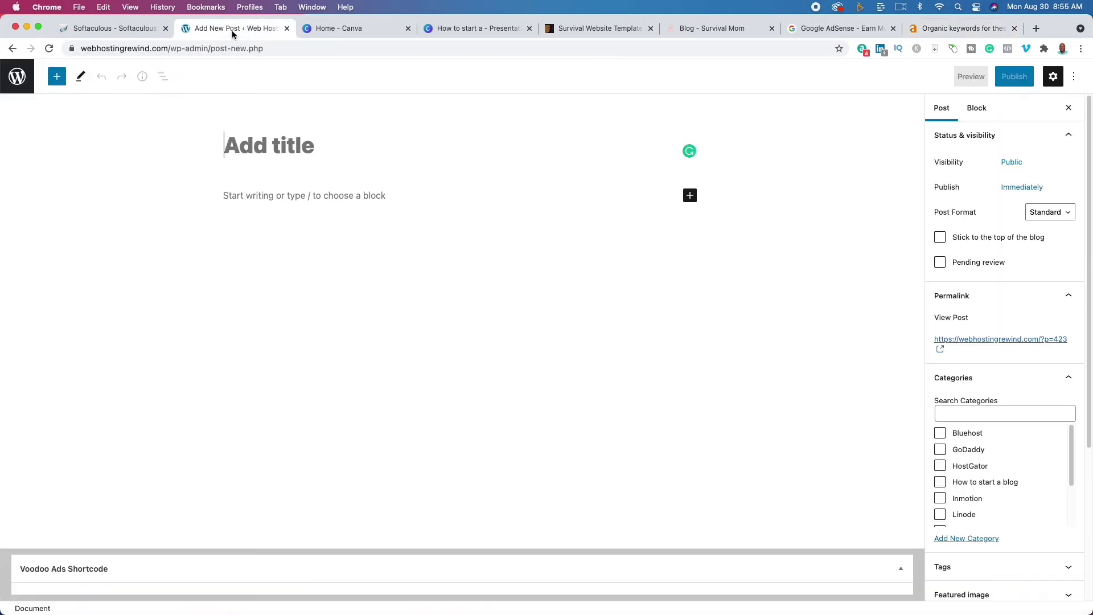
pyautogui.press('super+v')
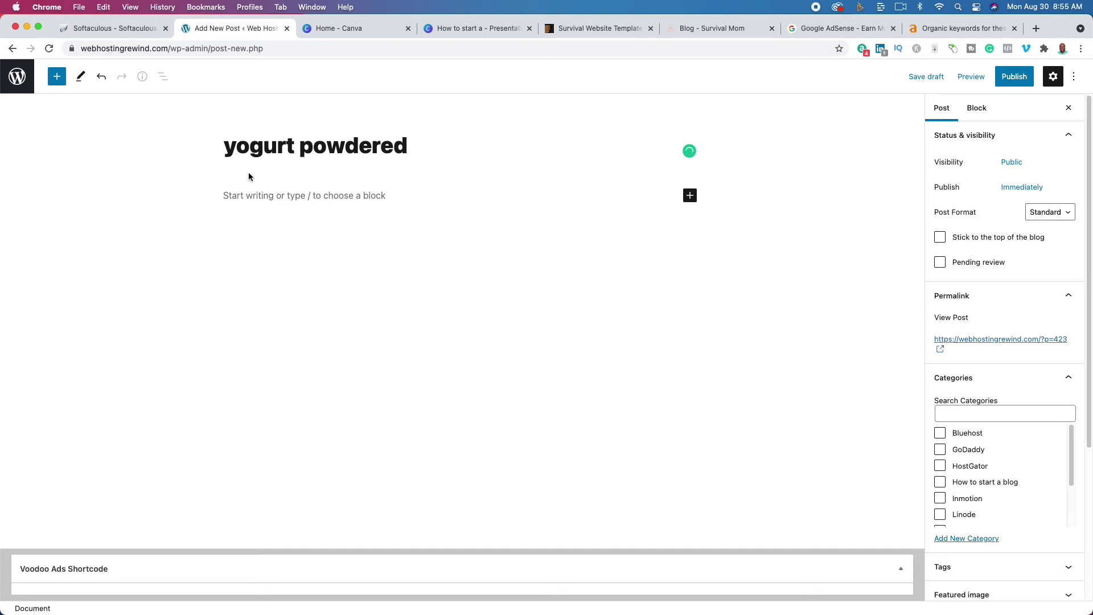
# - Capitalize and extend the post title so it reads "Yogurt Powdered: Everything You Need To Know"
pyautogui.moveTo(237, 148); pyautogui.dragTo(225, 152)
pyautogui.write('Y')
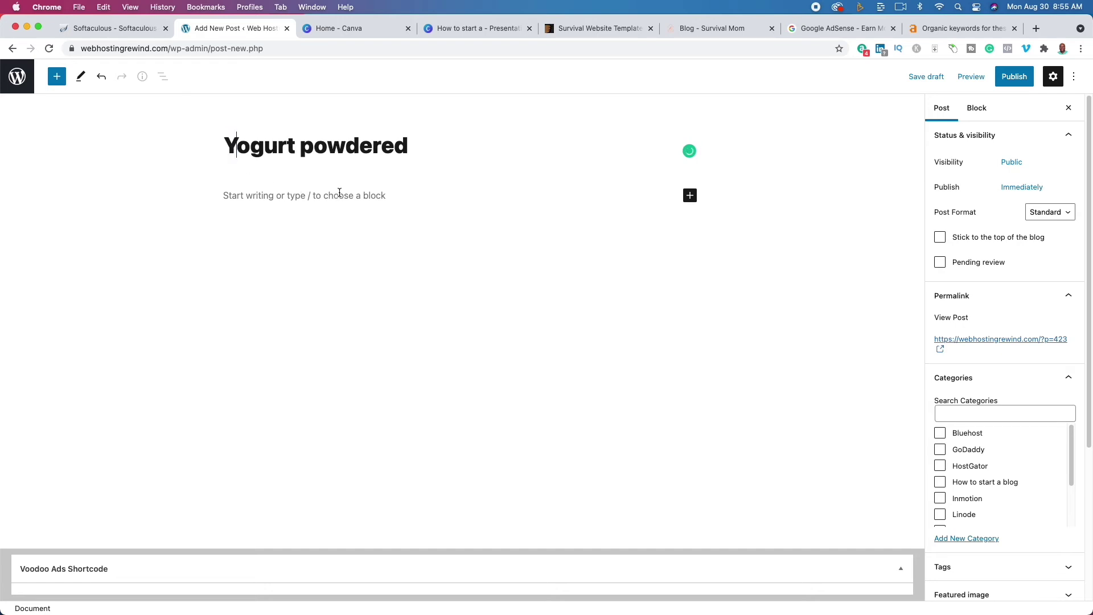
pyautogui.moveTo(316, 153); pyautogui.dragTo(303, 154)
pyautogui.write('P')
pyautogui.click(449, 149)
pyautogui.write(': E')
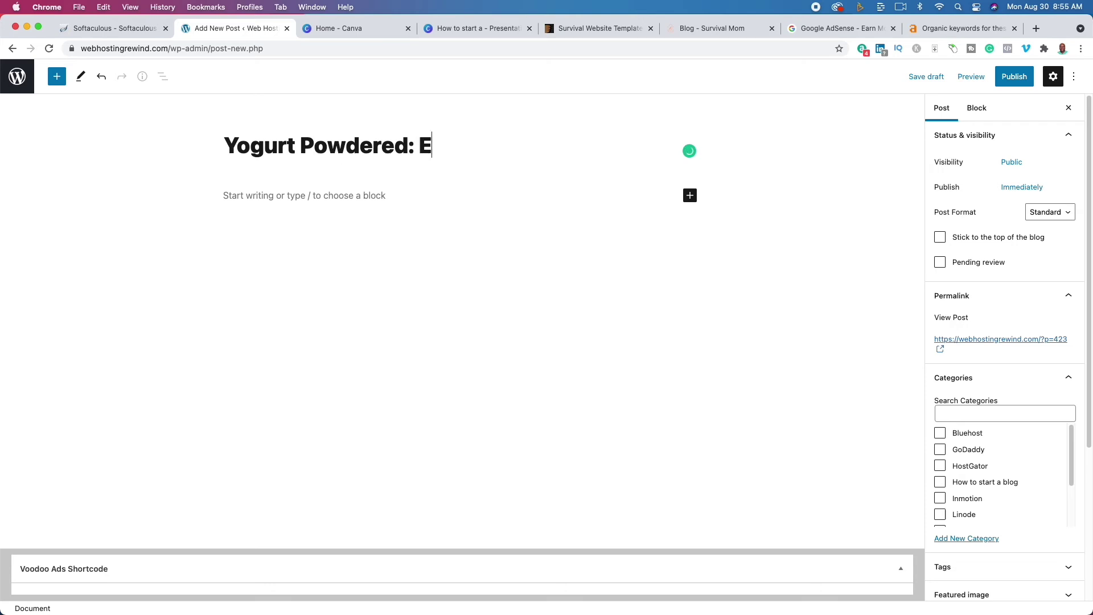
pyautogui.write('verything Y')
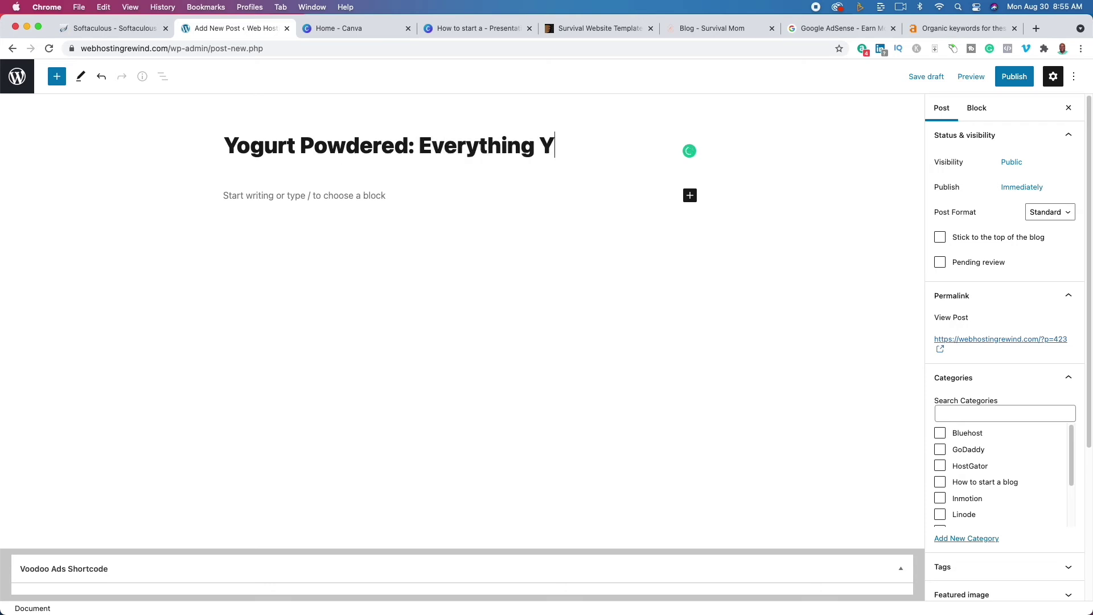
pyautogui.write('ou Need TO KNow')
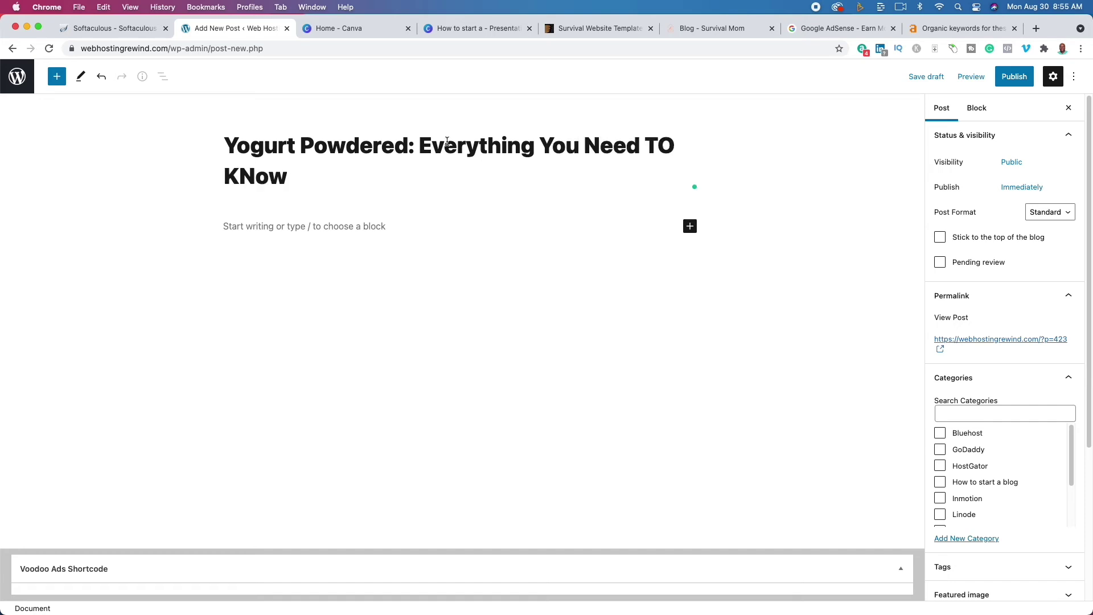
pyautogui.click(244, 181)
pyautogui.write('n')
pyautogui.moveTo(663, 150); pyautogui.dragTo(673, 147)
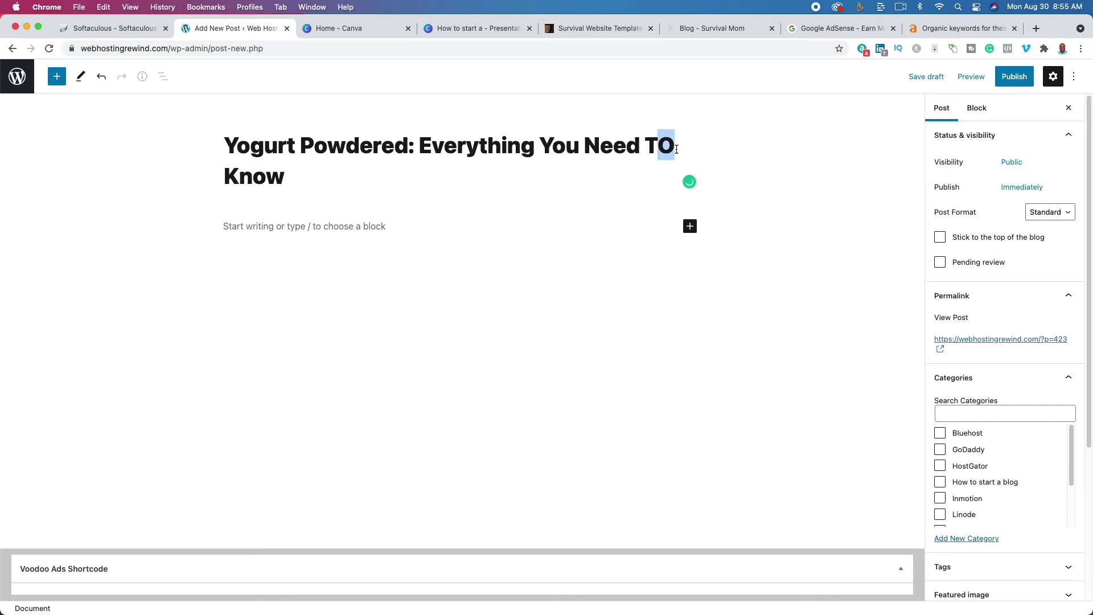
pyautogui.write('o')
# - Outline the post body with separate paragraphs reading Who, what, when, where, why and how
pyautogui.click(410, 229)
pyautogui.write('Who')
pyautogui.press('Return')
pyautogui.write('what')
pyautogui.press('Return')
pyautogui.write('when')
pyautogui.press('Return')
pyautogui.write('where')
pyautogui.press('Return')
pyautogui.write('whhow')
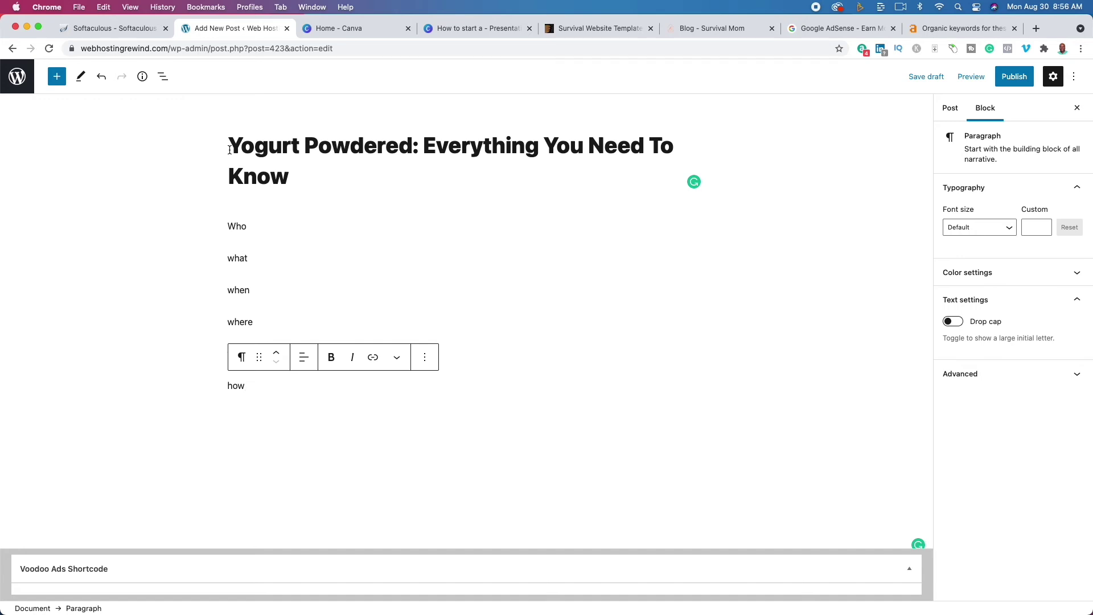
# - Expand the "what" line to "what is powered yogurt" and the "how" line to "how to store"
pyautogui.click(293, 223)
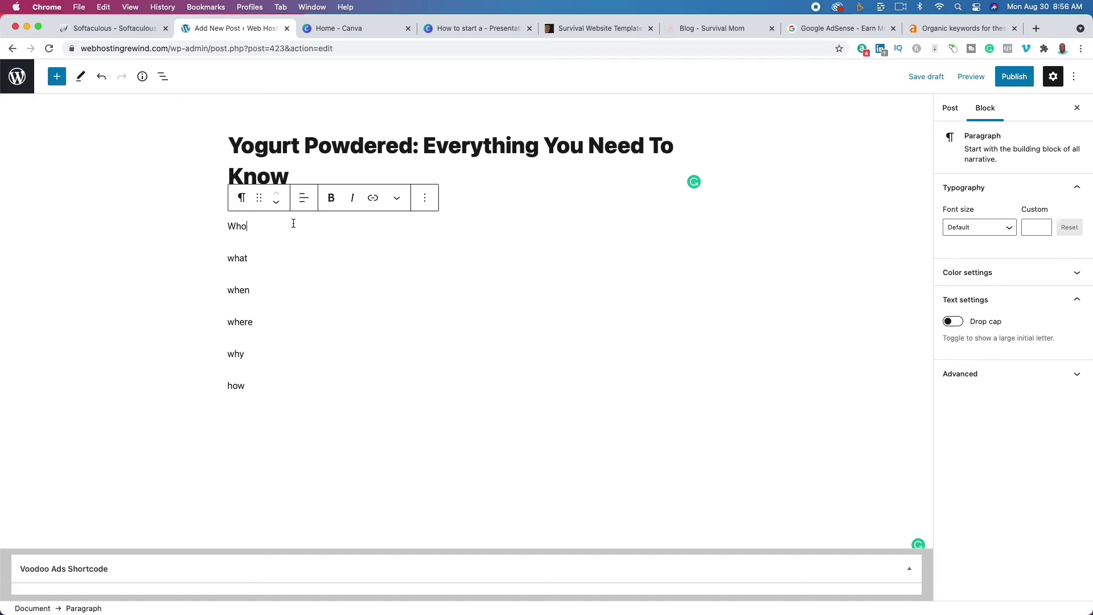
pyautogui.click(267, 261)
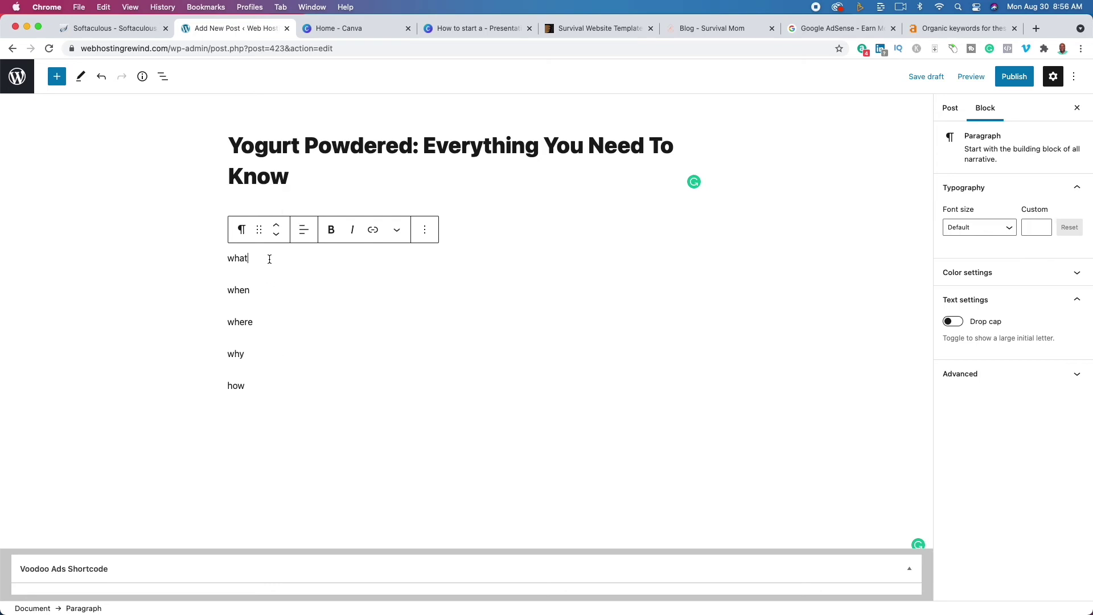
pyautogui.write('is powered yogurt')
pyautogui.click(314, 318)
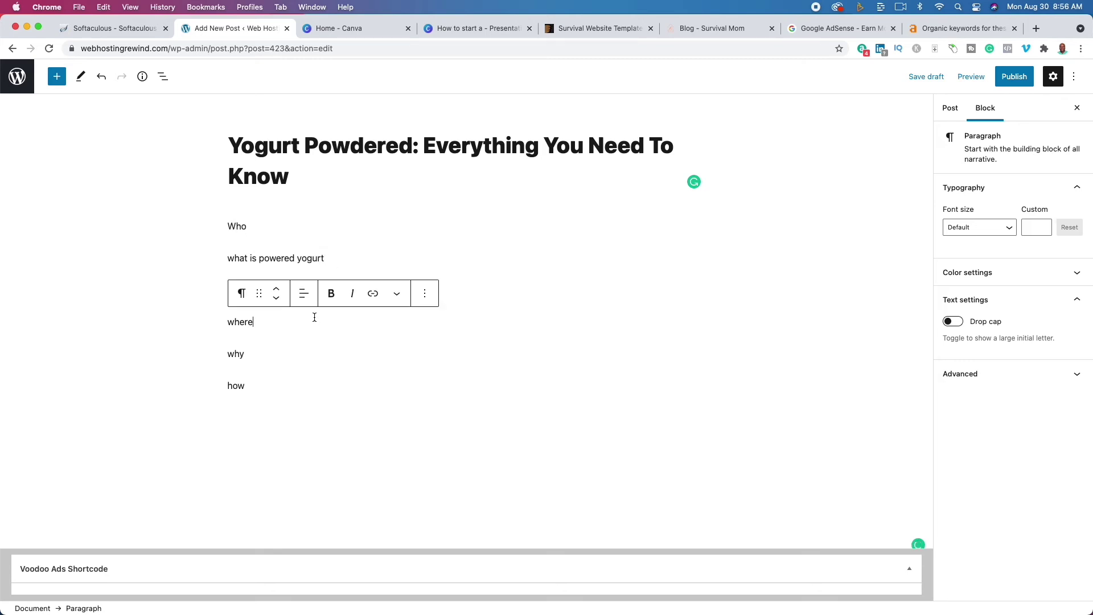
pyautogui.click(283, 387)
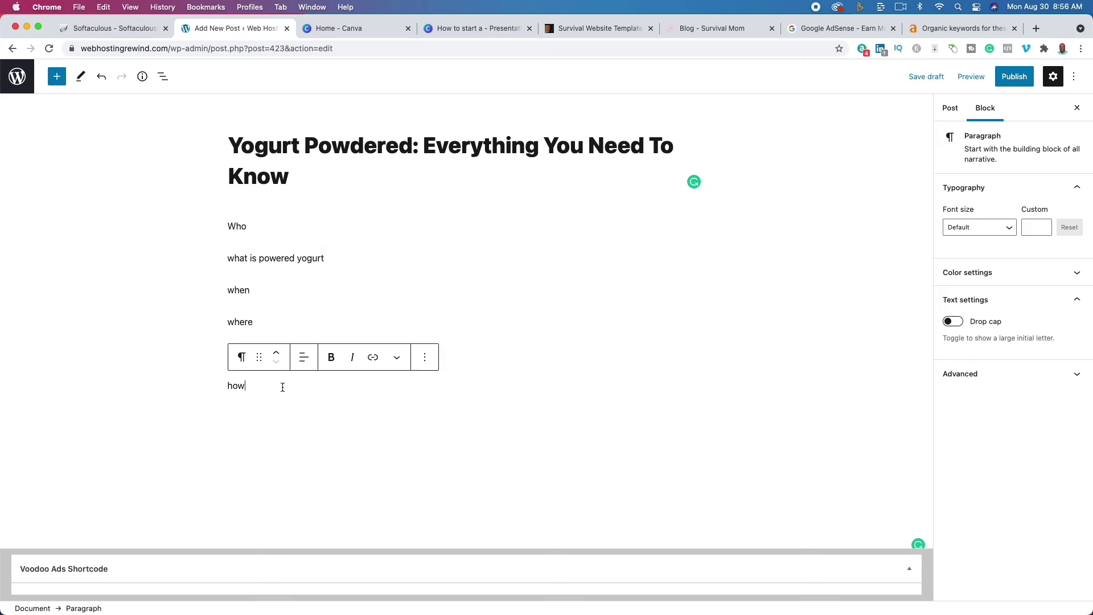
pyautogui.write('to srote==')
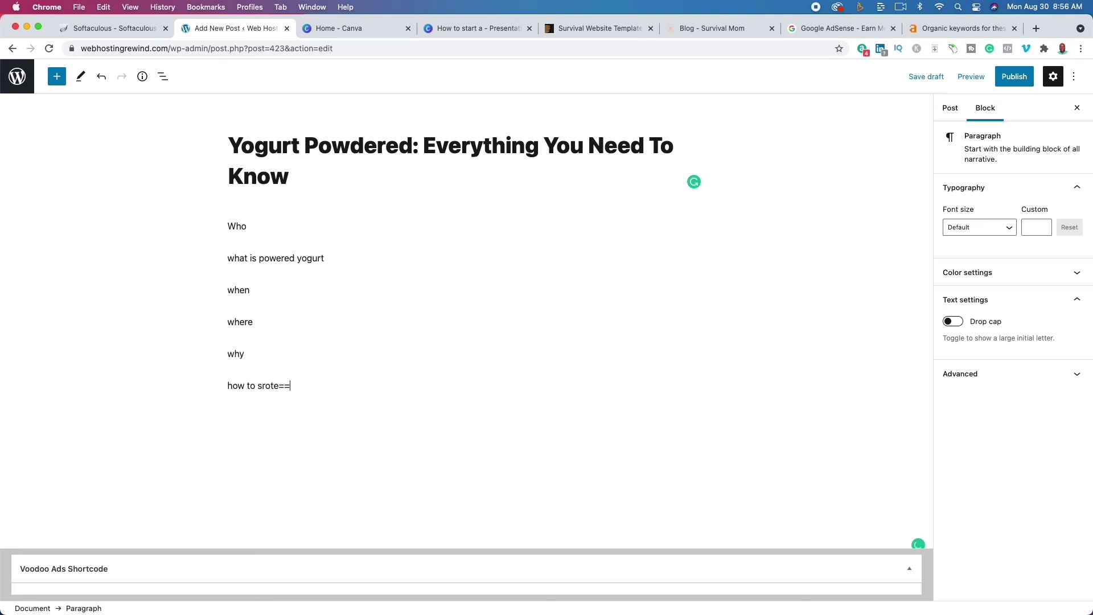
pyautogui.press('BackSpace')
pyautogui.press('BackSpace')
pyautogui.press('BackSpace')
pyautogui.write('store')
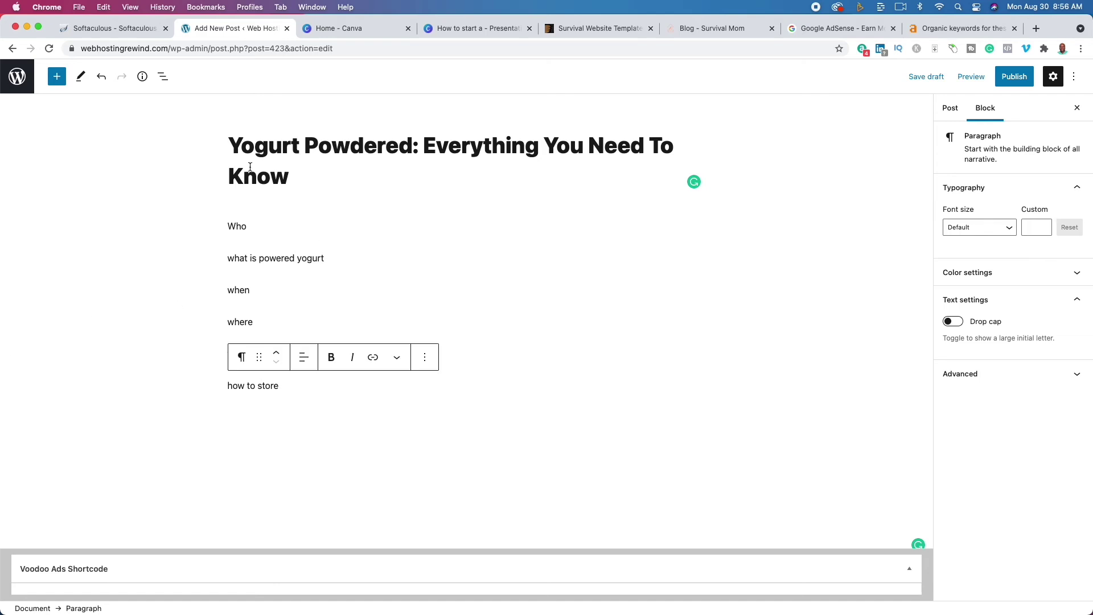
# - Copy "Yogurt Powdered" from the post title, search Google for it in a new tab, and look through the results
pyautogui.moveTo(237, 153); pyautogui.dragTo(408, 152)
pyautogui.click(271, 152)
pyautogui.moveTo(225, 147); pyautogui.dragTo(408, 143)
pyautogui.press('super+c')
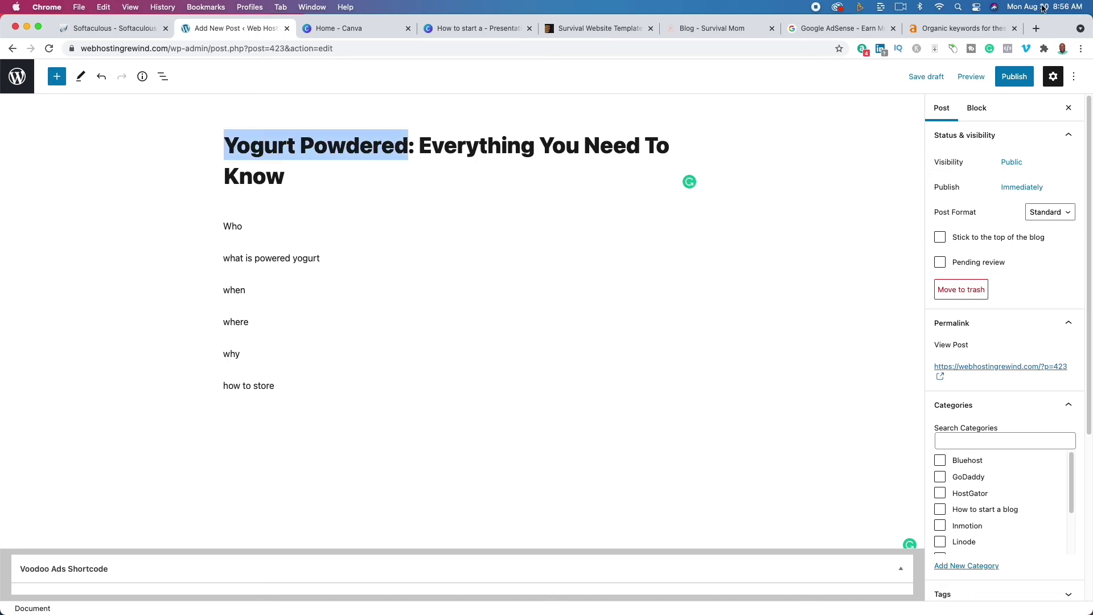
pyautogui.click(1036, 30)
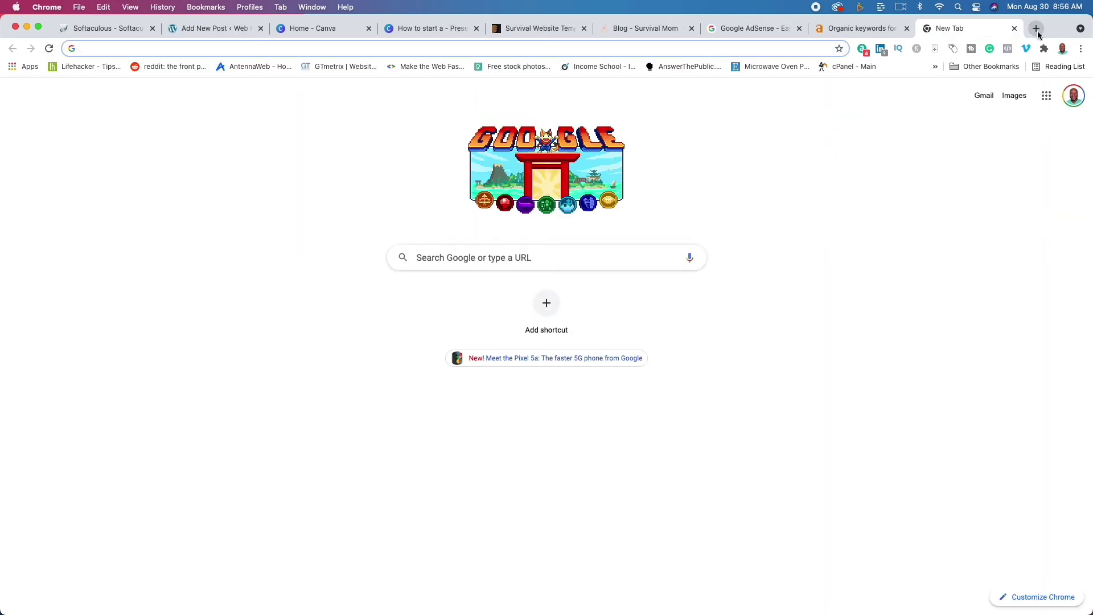
pyautogui.press('super+v')
pyautogui.press('Return')
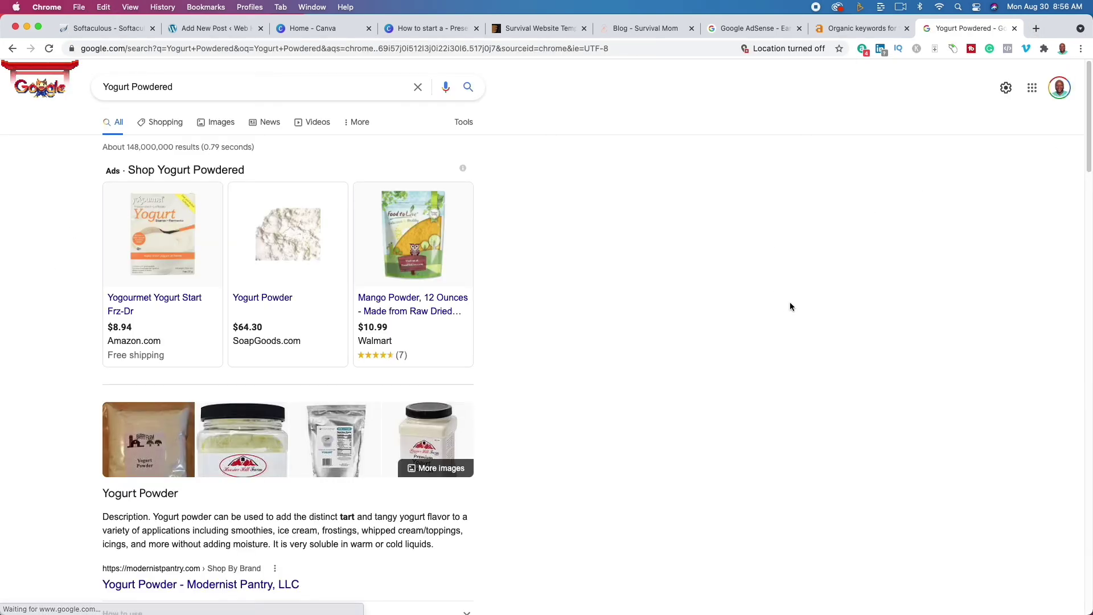
pyautogui.scroll(-1, 777, 292)
pyautogui.scroll(-3, 777, 292)
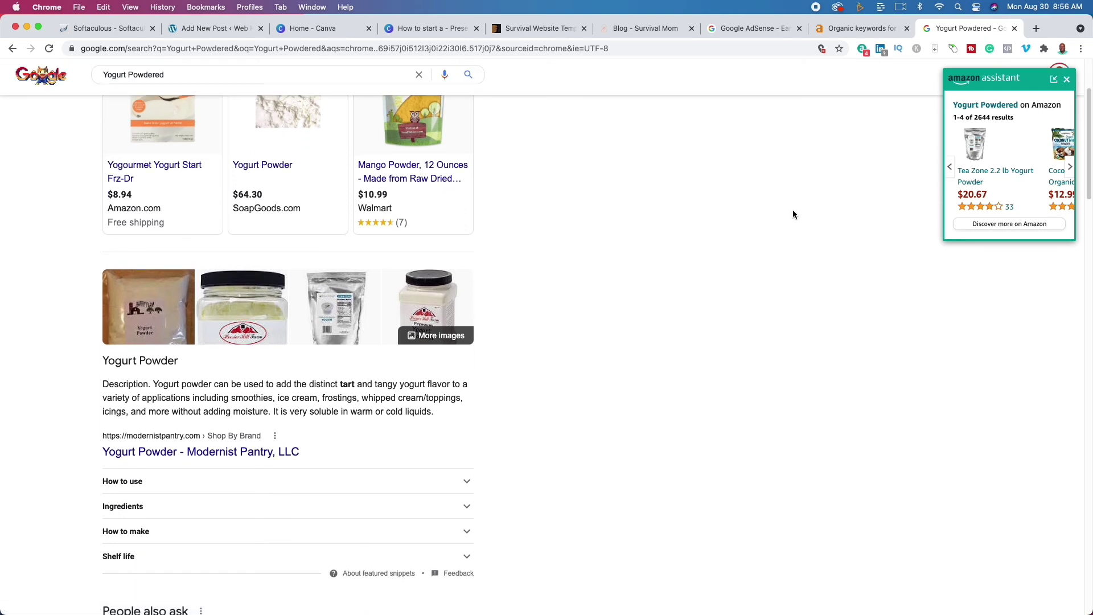
# - Open the Modernist Pantry Yogurt Powder search result, look over its product page, and return to the search results
pyautogui.scroll(4, 695, 268)
pyautogui.scroll(-10, 695, 269)
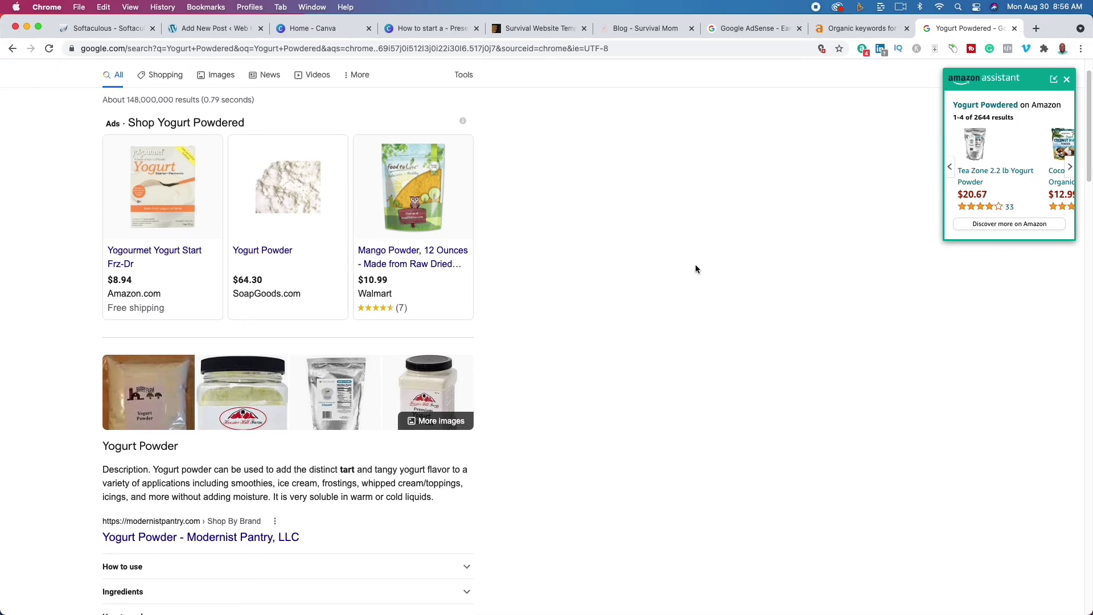
pyautogui.click(226, 198)
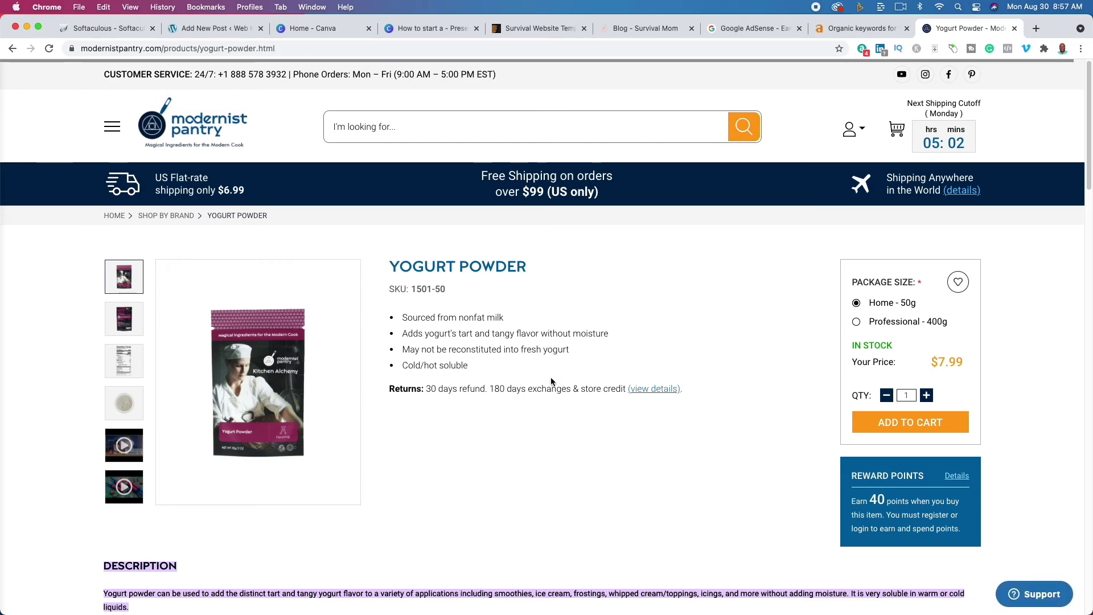
pyautogui.scroll(-7, 557, 377)
pyautogui.scroll(-15, 578, 402)
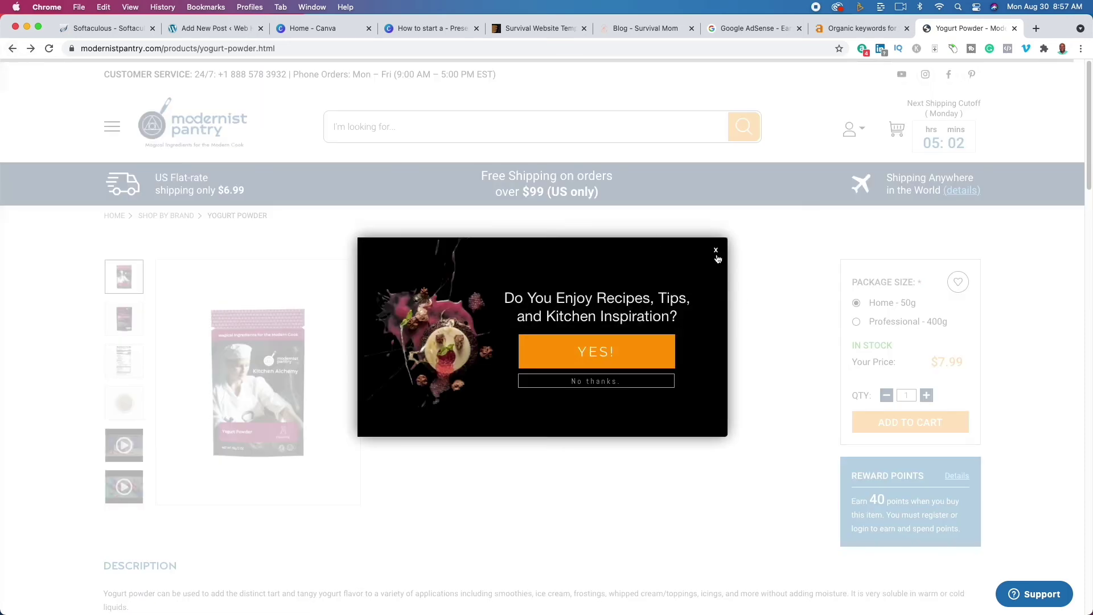
pyautogui.click(13, 50)
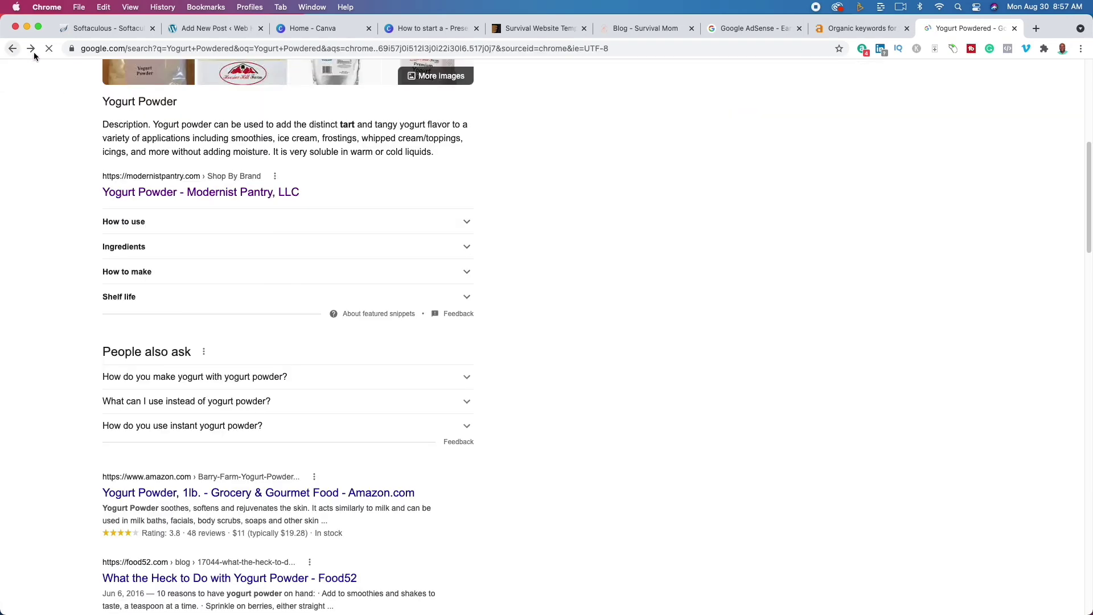
# - Open the Food52 search result "What the Heck to Do with Yogurt Powder" and skim the start of the article
pyautogui.scroll(-4, 576, 385)
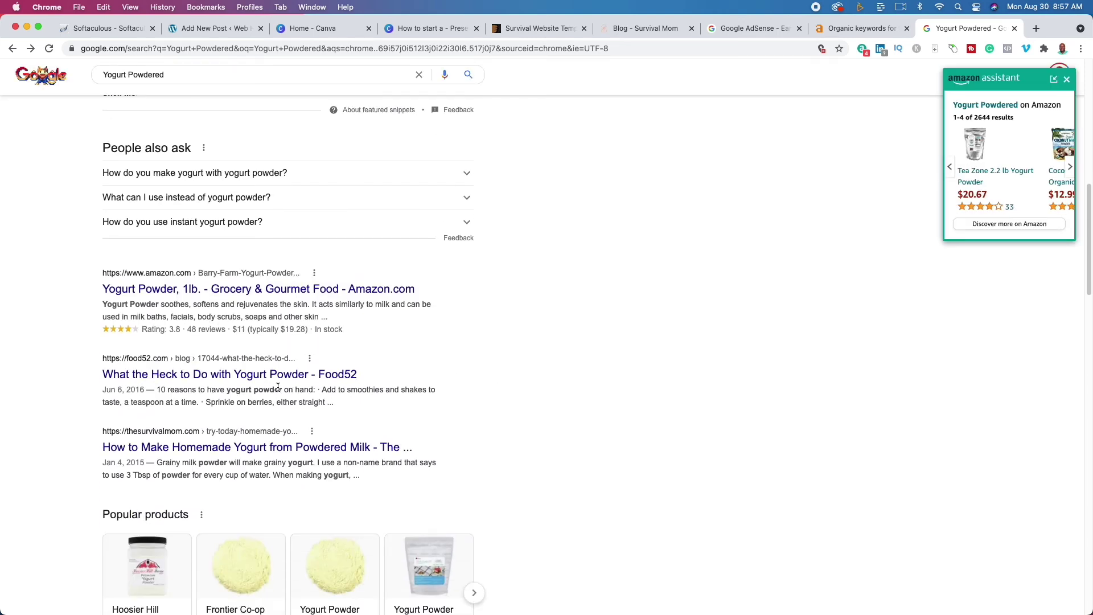
pyautogui.click(240, 380)
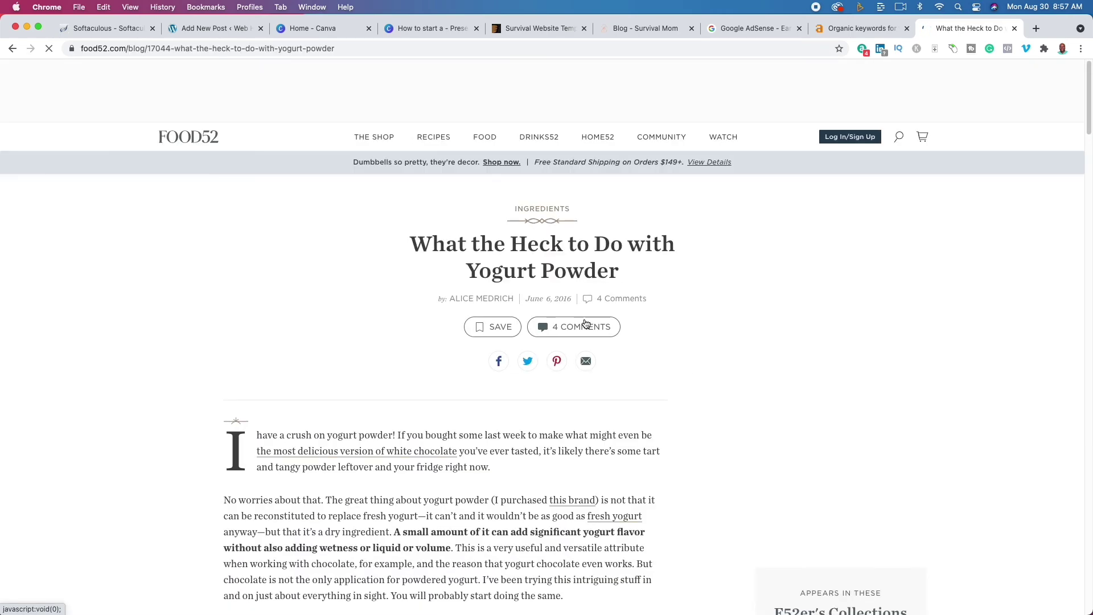
pyautogui.scroll(-5, 666, 392)
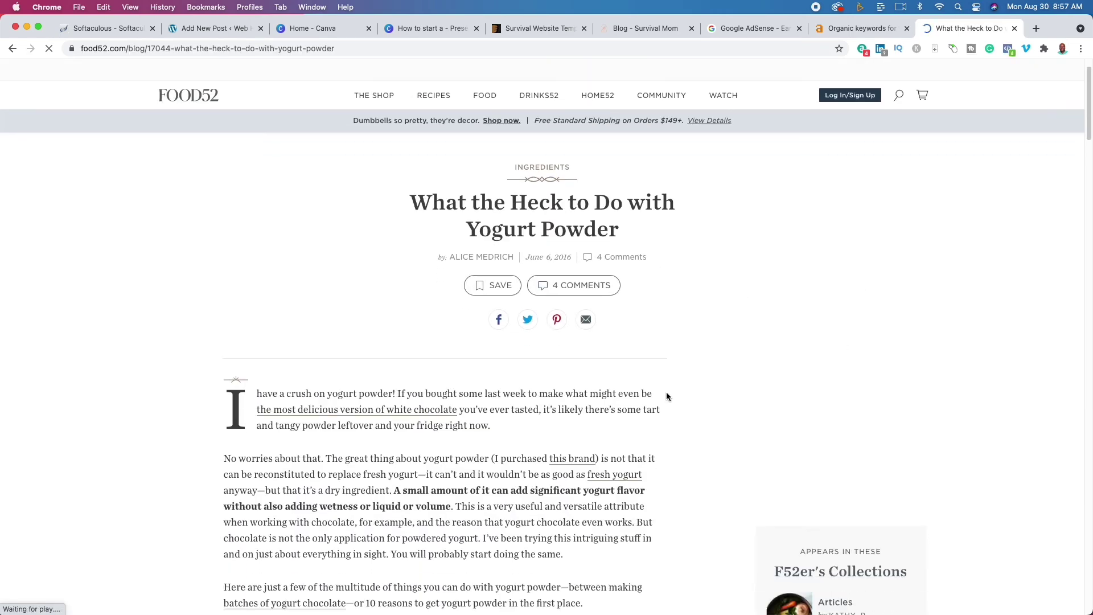
pyautogui.scroll(5, 666, 392)
# - Select the Food52 article text from its title through the author bio, count its words with Word Counter Plus, and clear the selection
pyautogui.moveTo(417, 244); pyautogui.dragTo(680, 222)
pyautogui.scroll(-20, 577, 518)
pyautogui.scroll(5, 590, 509)
pyautogui.scroll(18, 603, 505)
pyautogui.rightClick(534, 163)
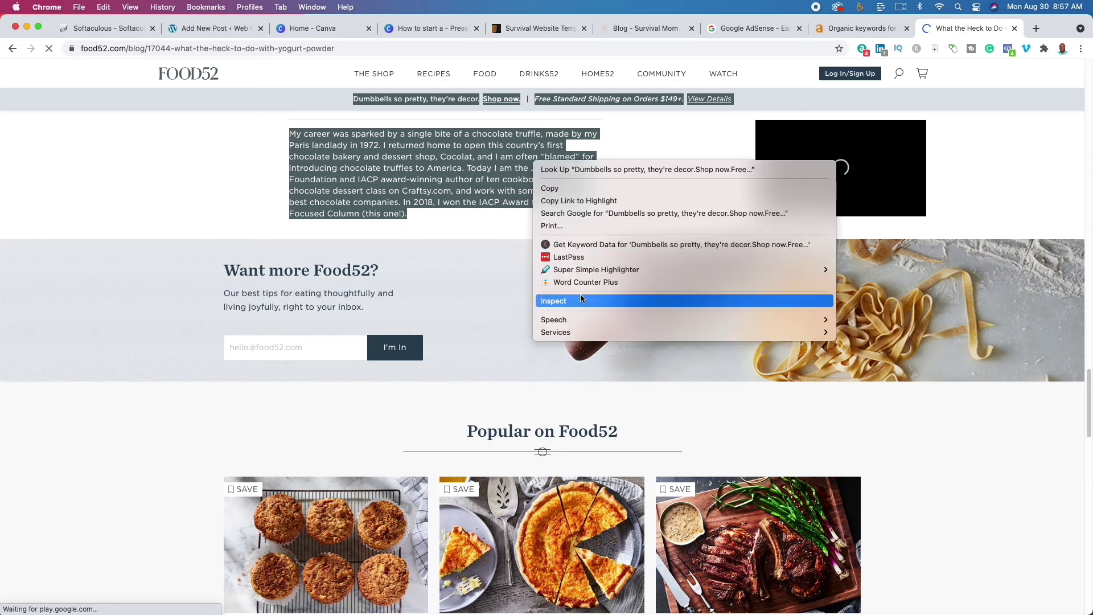
pyautogui.click(588, 283)
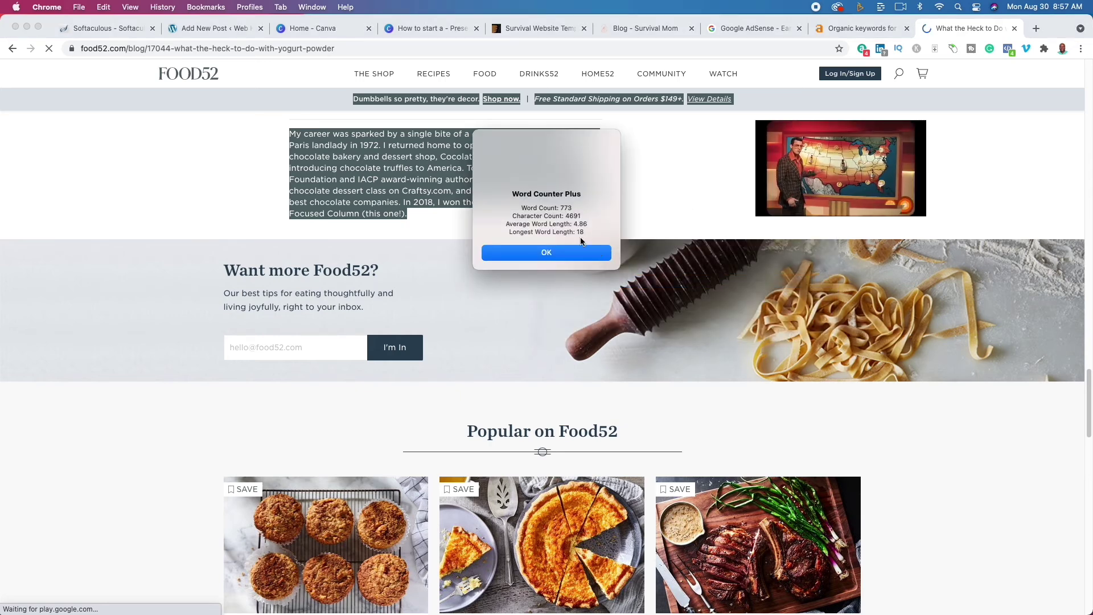
pyautogui.click(582, 252)
pyautogui.scroll(8, 685, 192)
pyautogui.scroll(15, 686, 197)
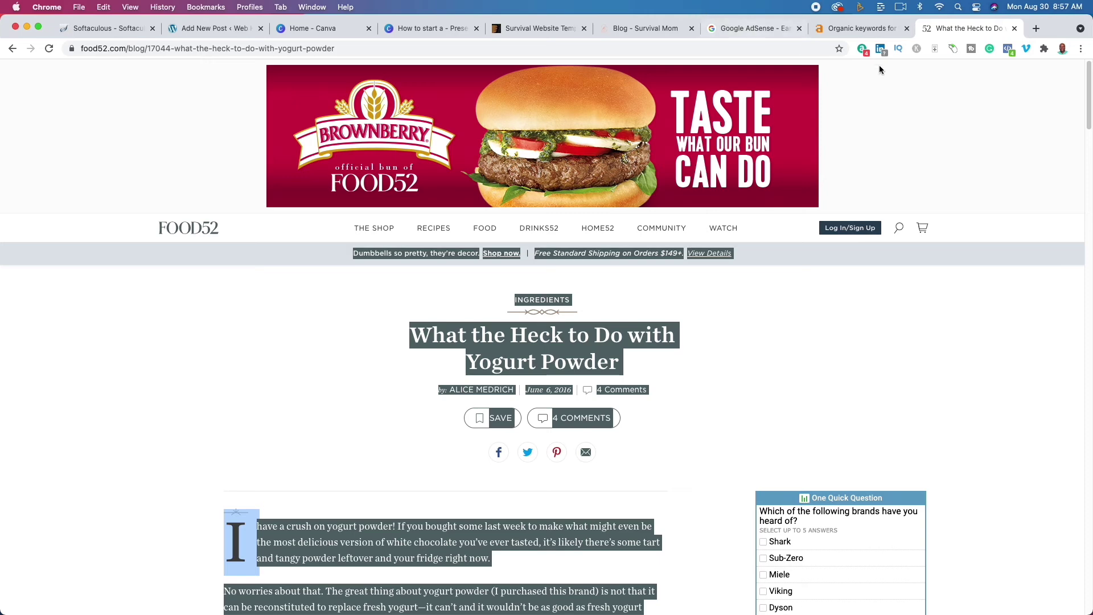
pyautogui.click(208, 400)
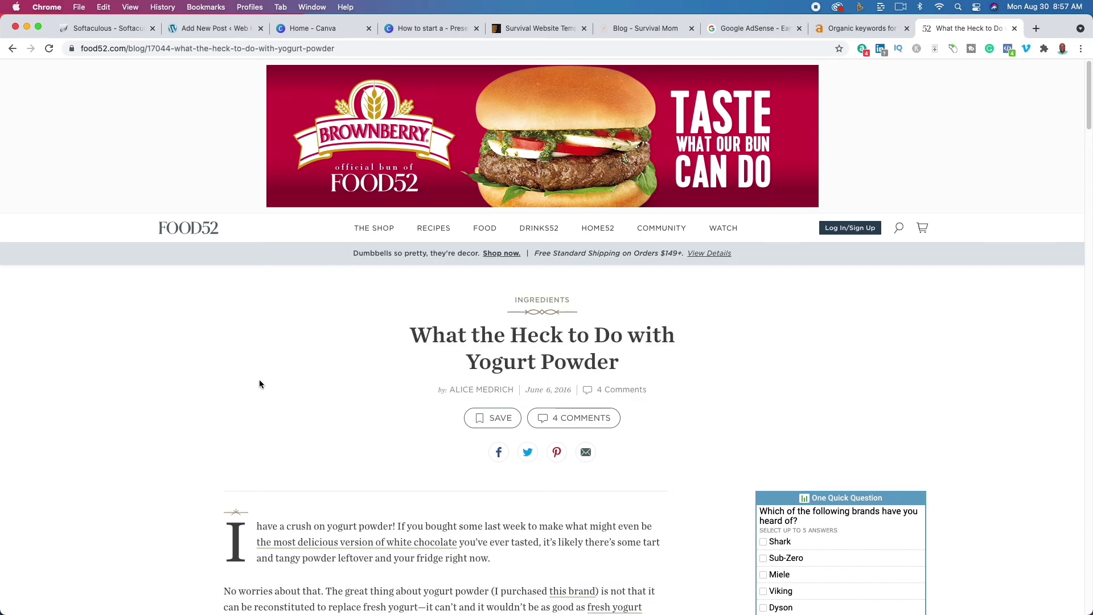
pyautogui.scroll(-5, 254, 357)
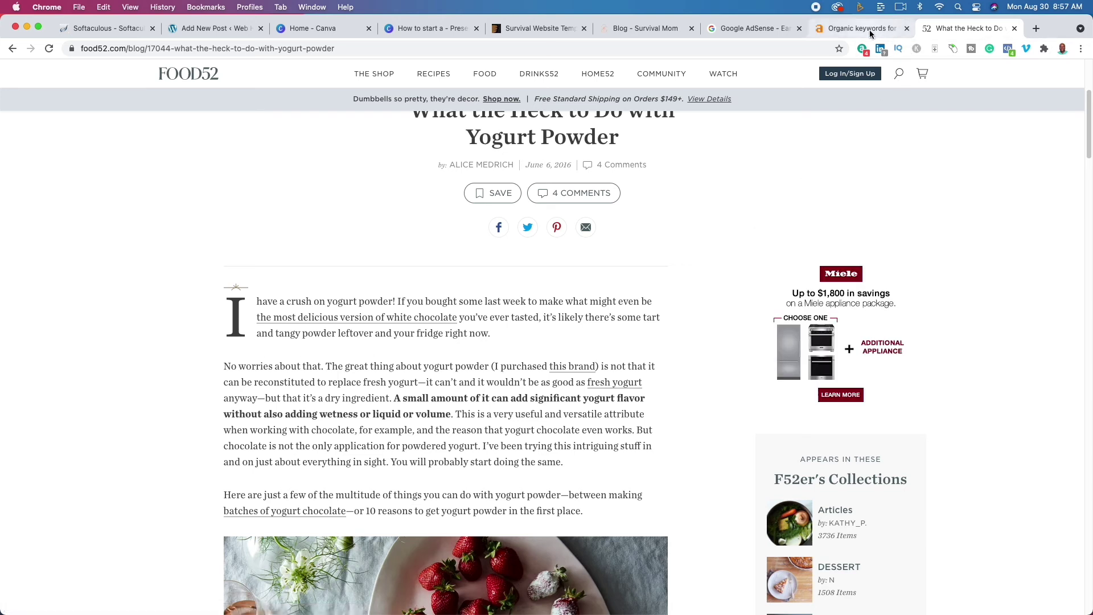
# - In the WordPress post, extend the "how to store" line to "How to store powdered yogurt" with a capital H and make it a heading
pyautogui.click(215, 27)
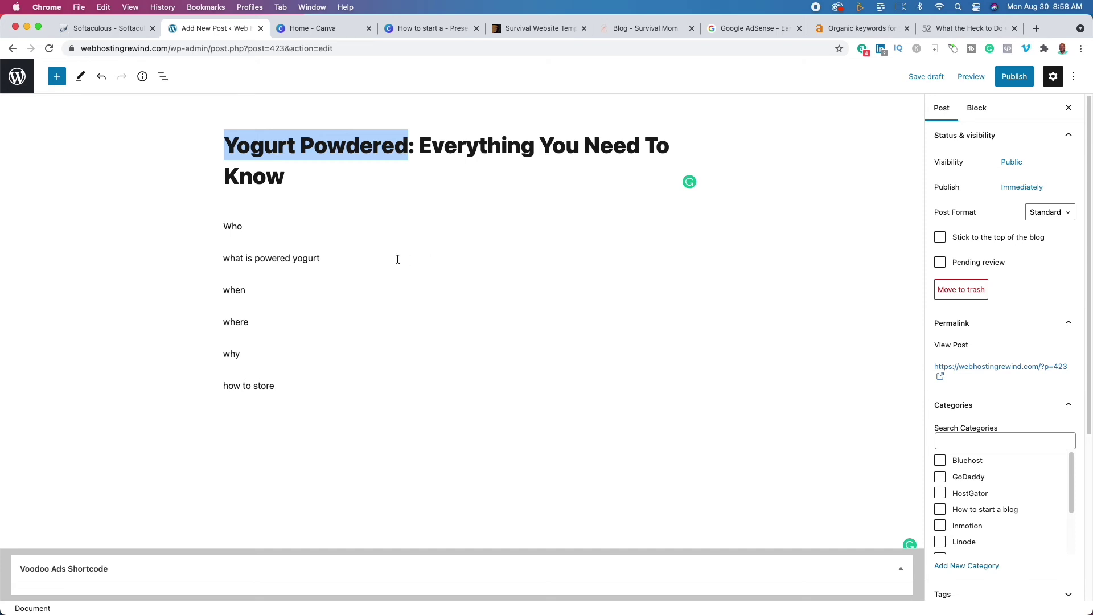
pyautogui.click(284, 386)
pyautogui.write('powdered yogurt')
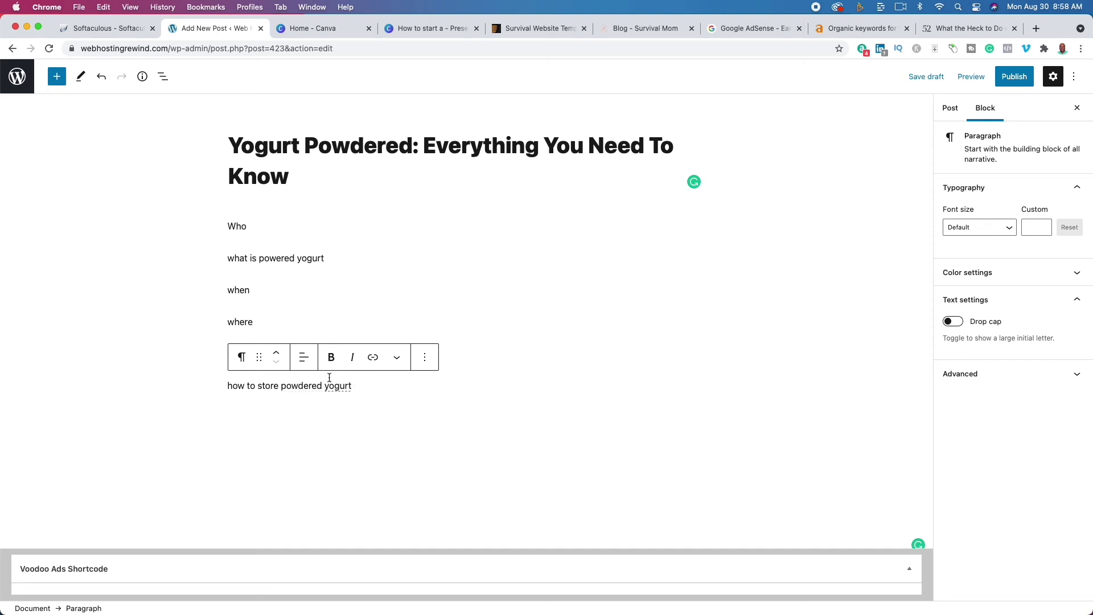
pyautogui.click(242, 359)
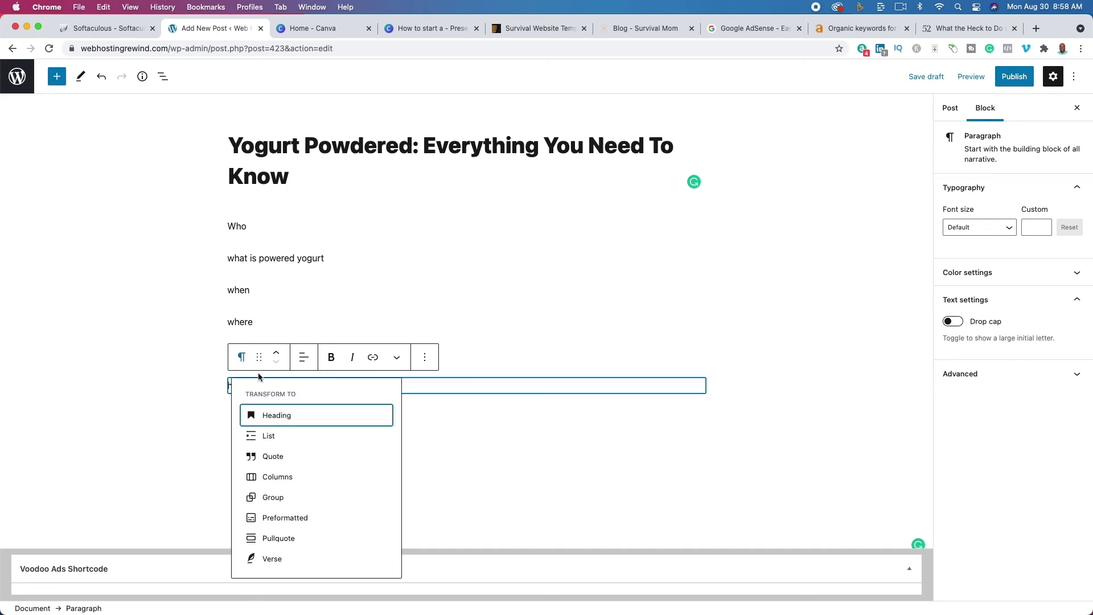
pyautogui.click(274, 415)
pyautogui.moveTo(242, 390); pyautogui.dragTo(224, 398)
pyautogui.write('H')
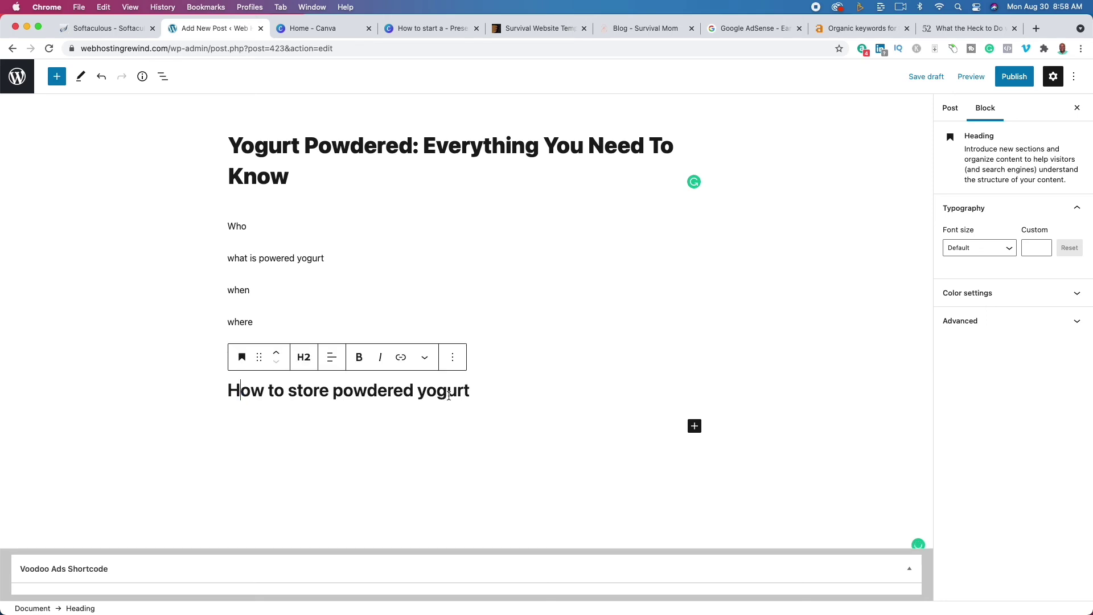
# - Add a paragraph under the storage heading reading "You can store powdered yogurt in a few places"
pyautogui.click(481, 393)
pyautogui.press('Return')
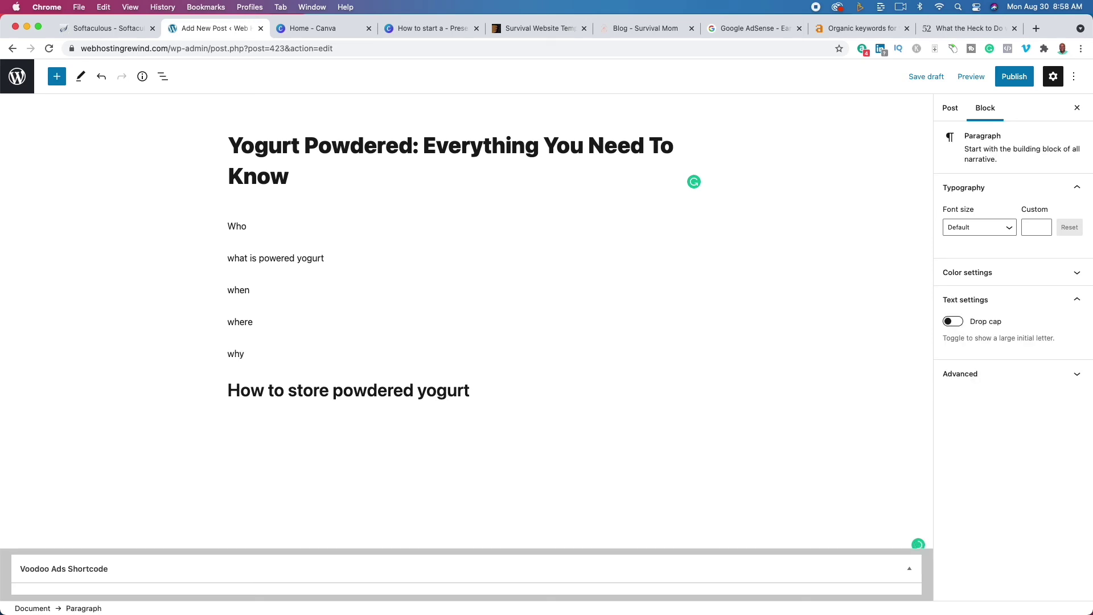
pyautogui.write('You can store')
pyautogui.write(' powdered ')
pyautogui.write('yo')
pyautogui.write('gurt in a ')
pyautogui.write('few ')
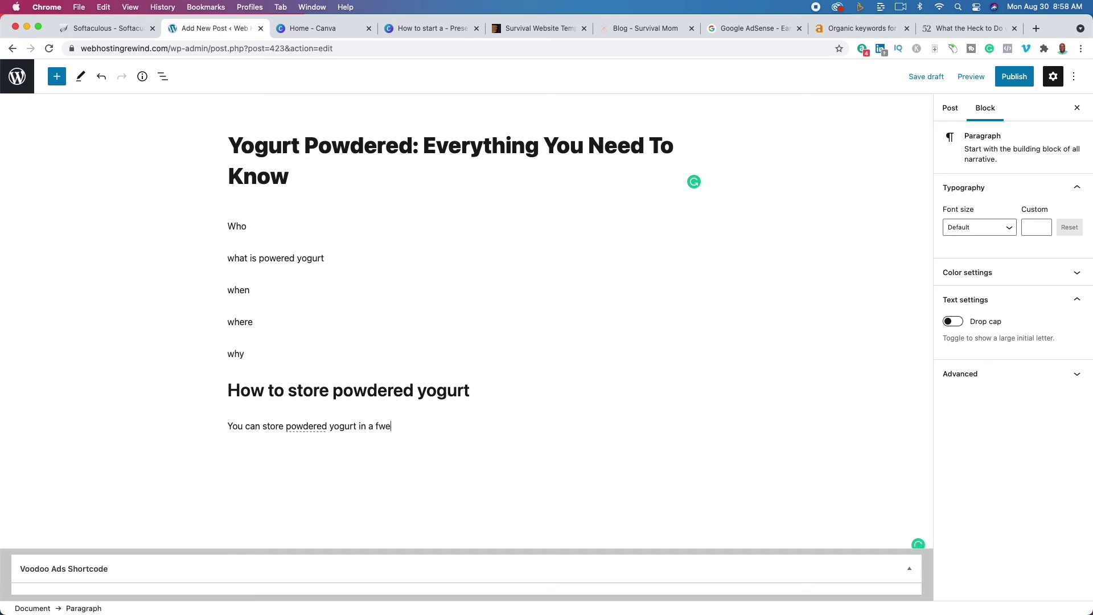
pyautogui.write('places')
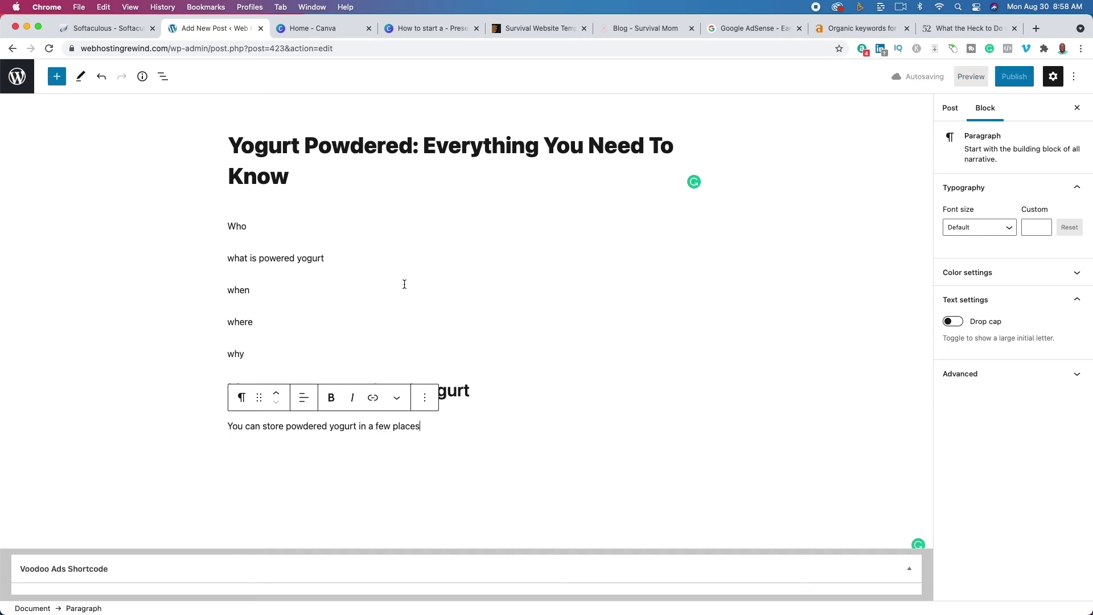
# - Check the "Make money" step on the Canva slide and examine the ads placed beside the posts on the Survival Mom blog
pyautogui.click(439, 28)
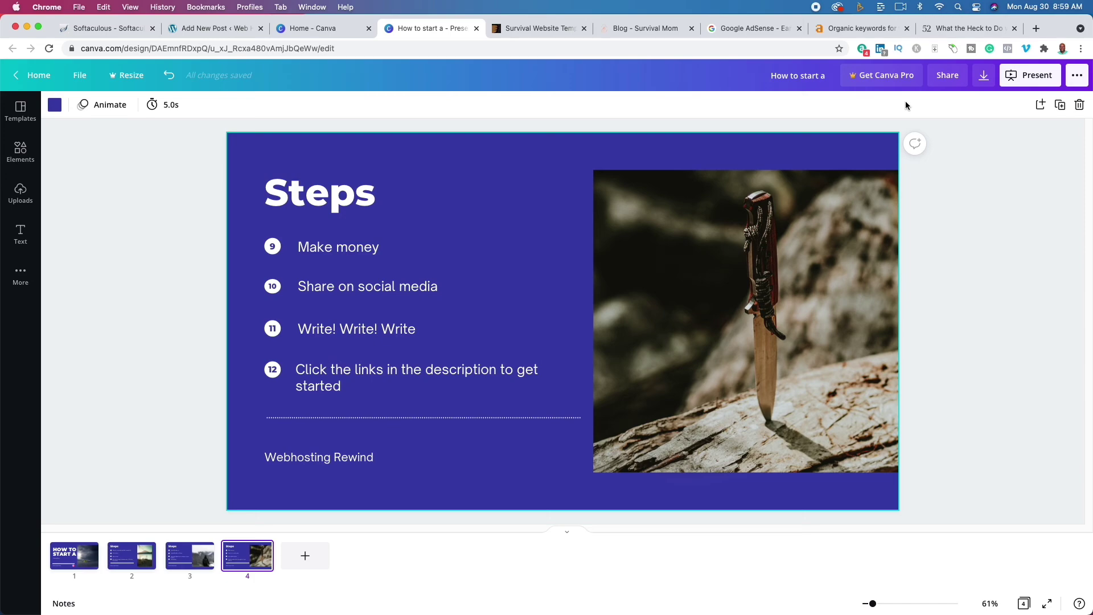
pyautogui.click(633, 26)
pyautogui.scroll(-10, 293, 413)
pyautogui.scroll(6, 496, 388)
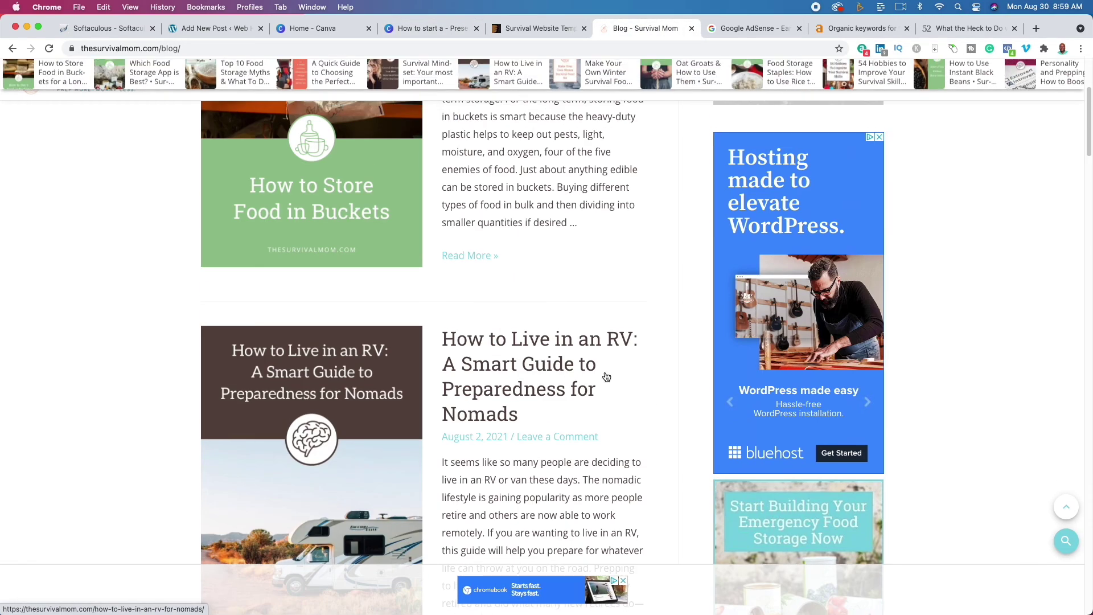
pyautogui.scroll(-8, 822, 375)
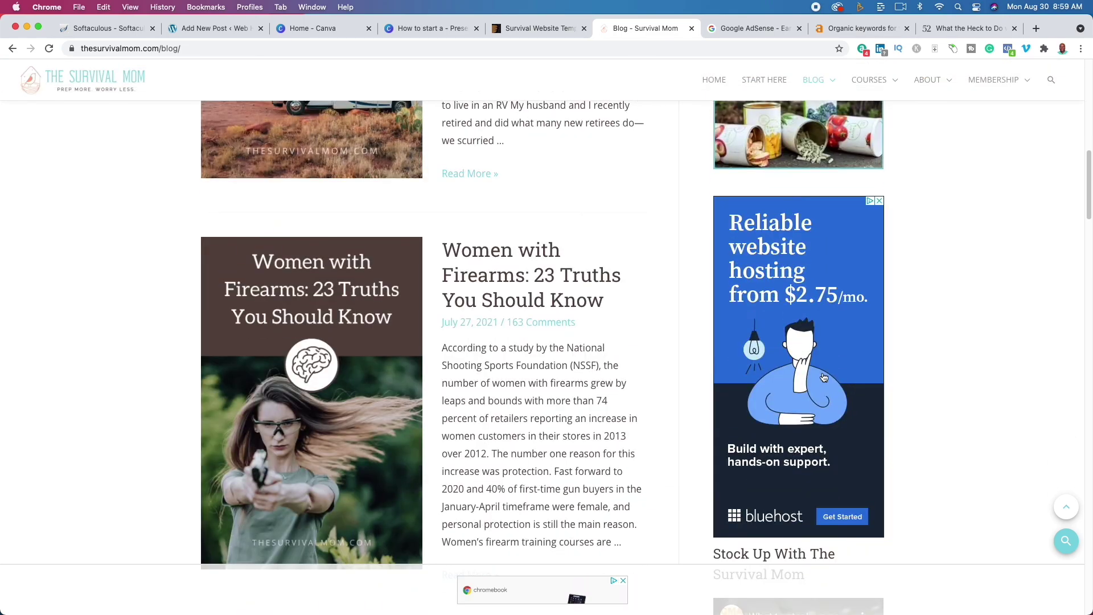
pyautogui.scroll(-15, 821, 375)
pyautogui.scroll(5, 823, 374)
pyautogui.scroll(20, 823, 374)
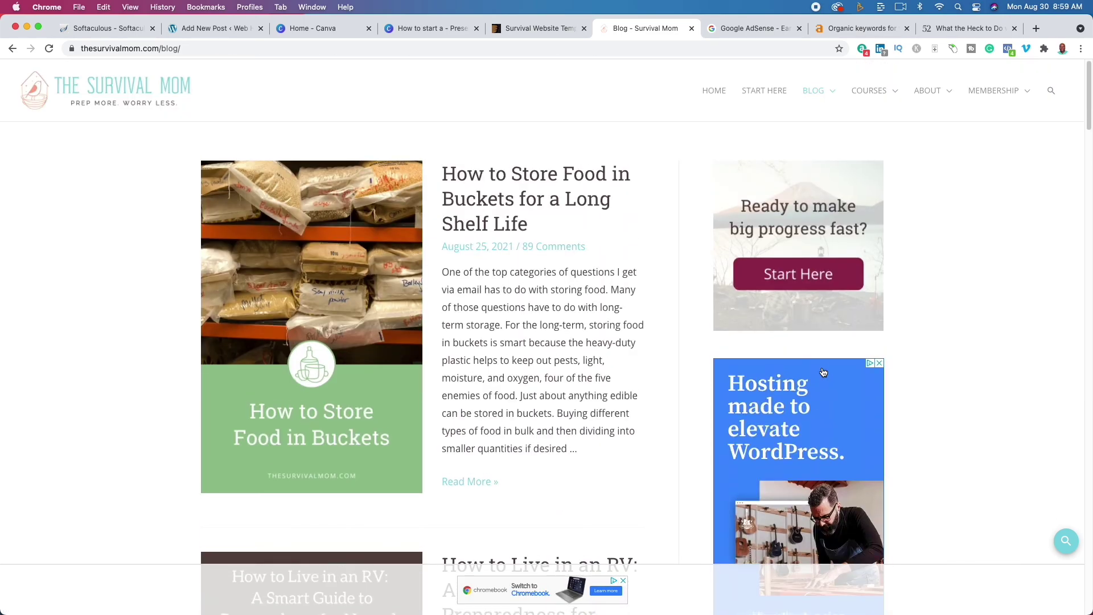
pyautogui.scroll(-5, 933, 323)
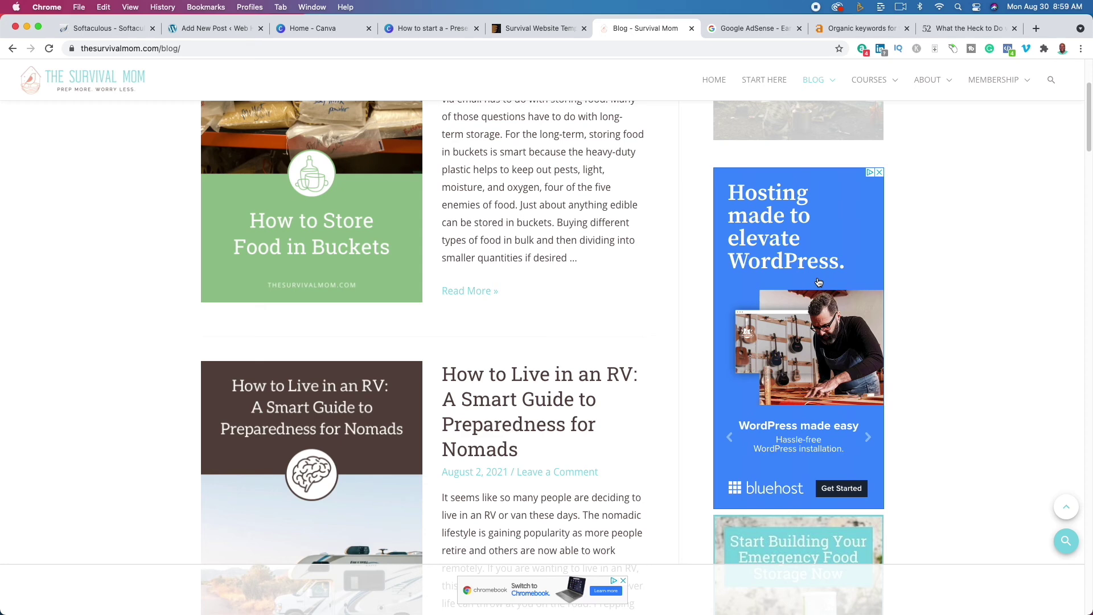
# - Look over the Google AdSense start page and its reasons for joining, and return to the Canva Steps slide
pyautogui.click(730, 30)
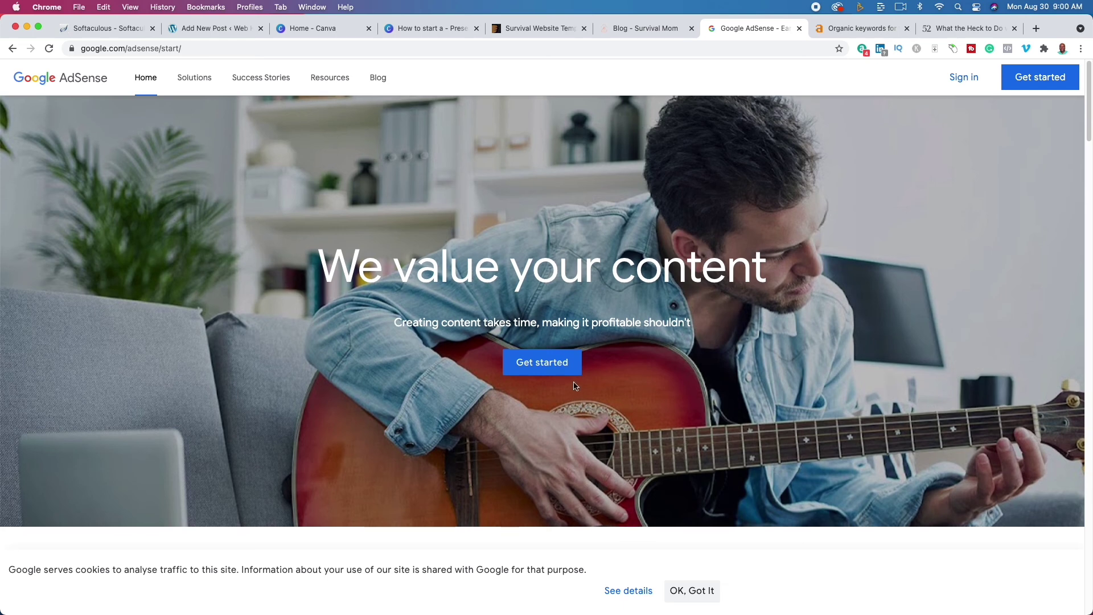
pyautogui.scroll(-5, 575, 384)
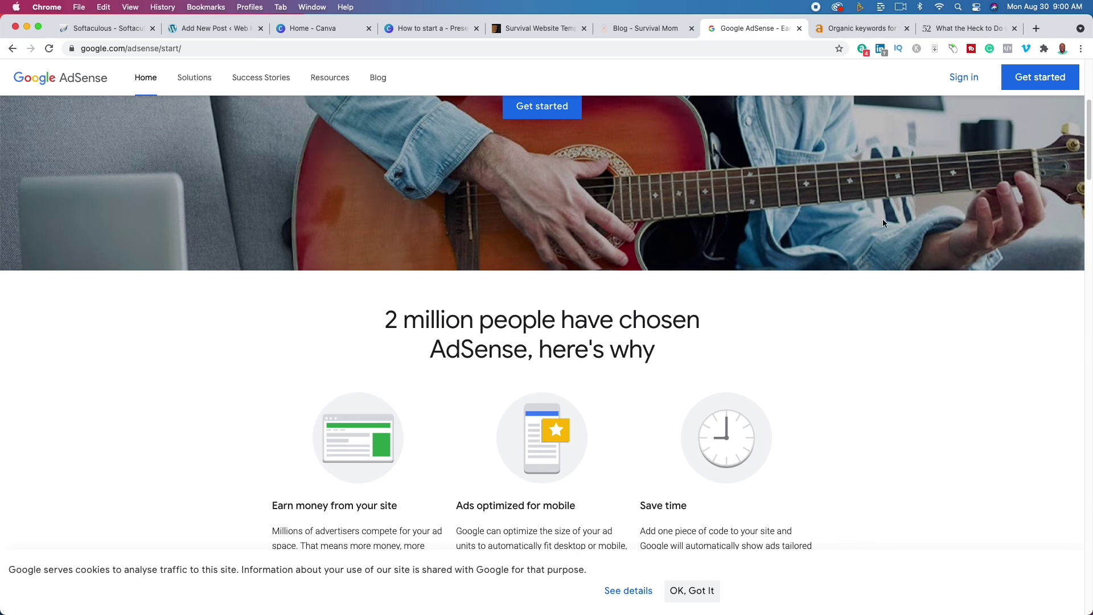
pyautogui.click(452, 29)
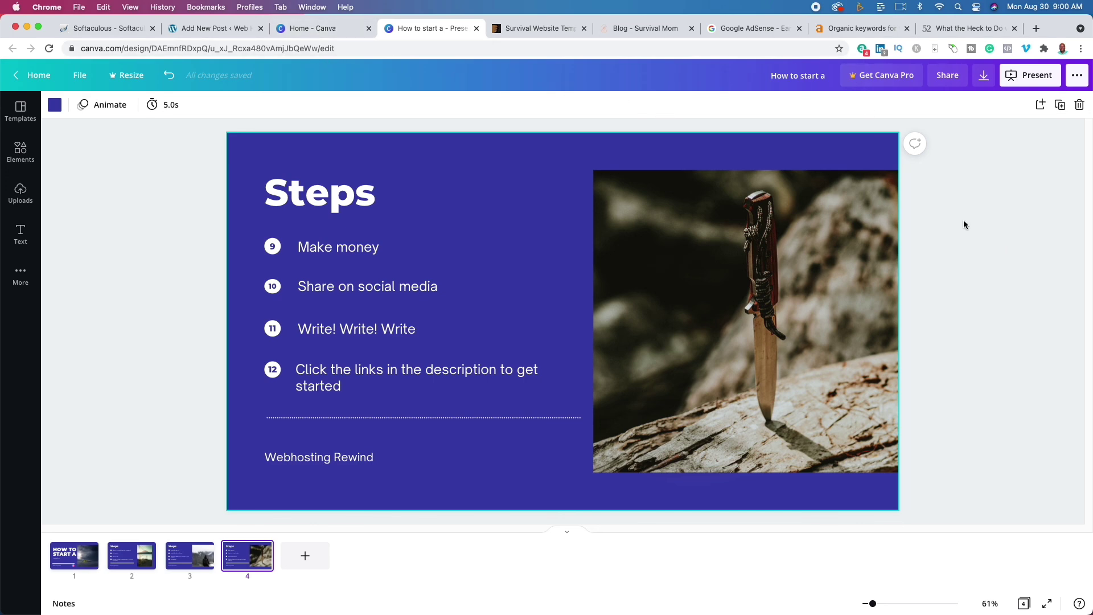
# - Revisit the Survival Mom blog to view its posts and site menu, and return to the Canva slide's final steps
pyautogui.click(954, 27)
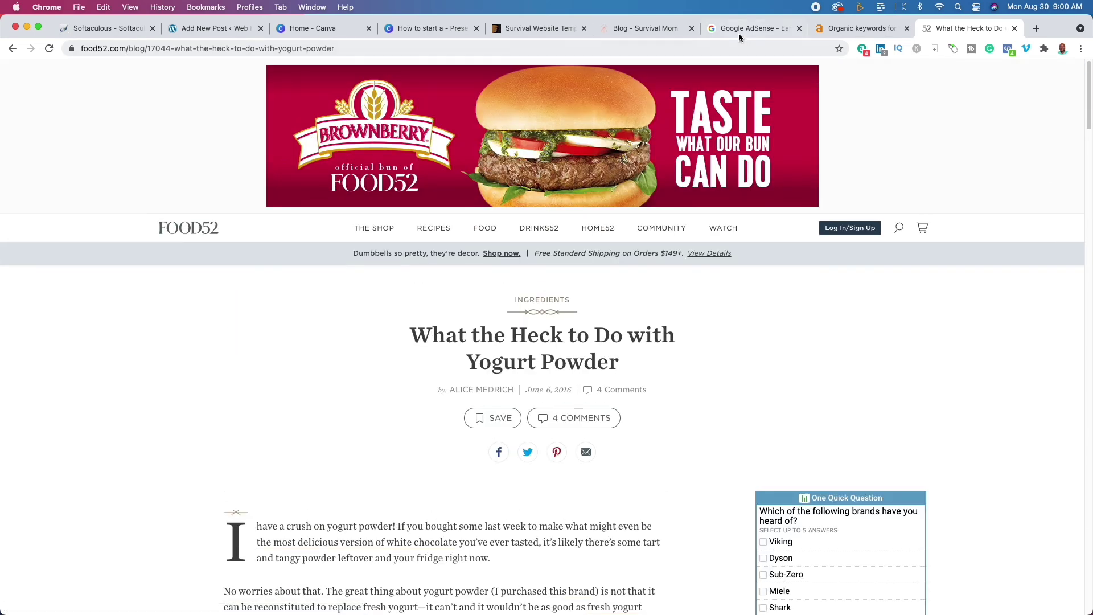
pyautogui.click(629, 27)
pyautogui.scroll(5, 574, 147)
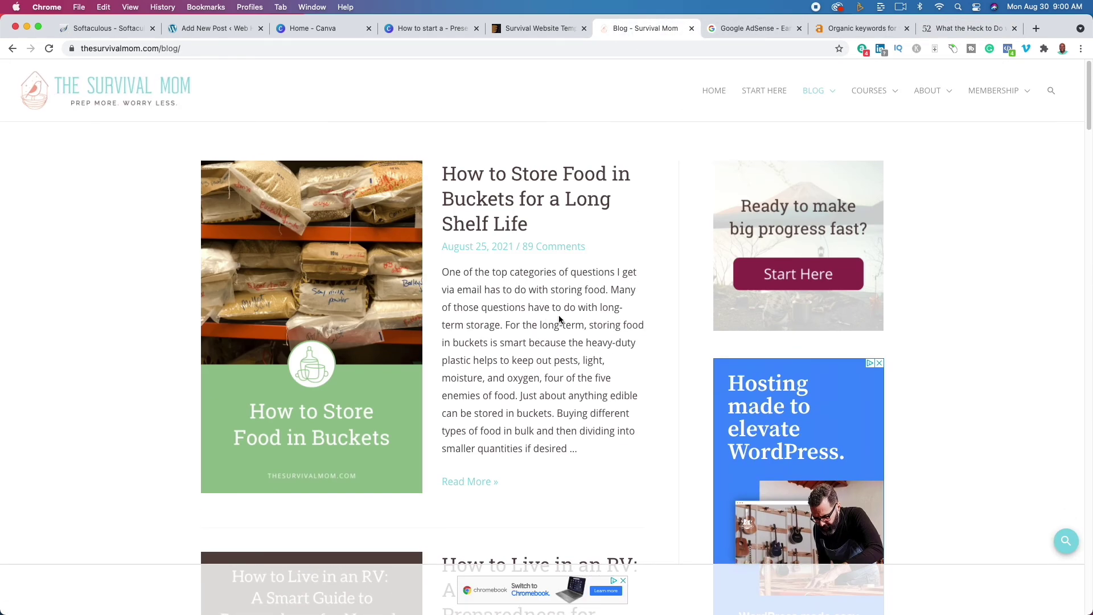
pyautogui.moveTo(891, 97)
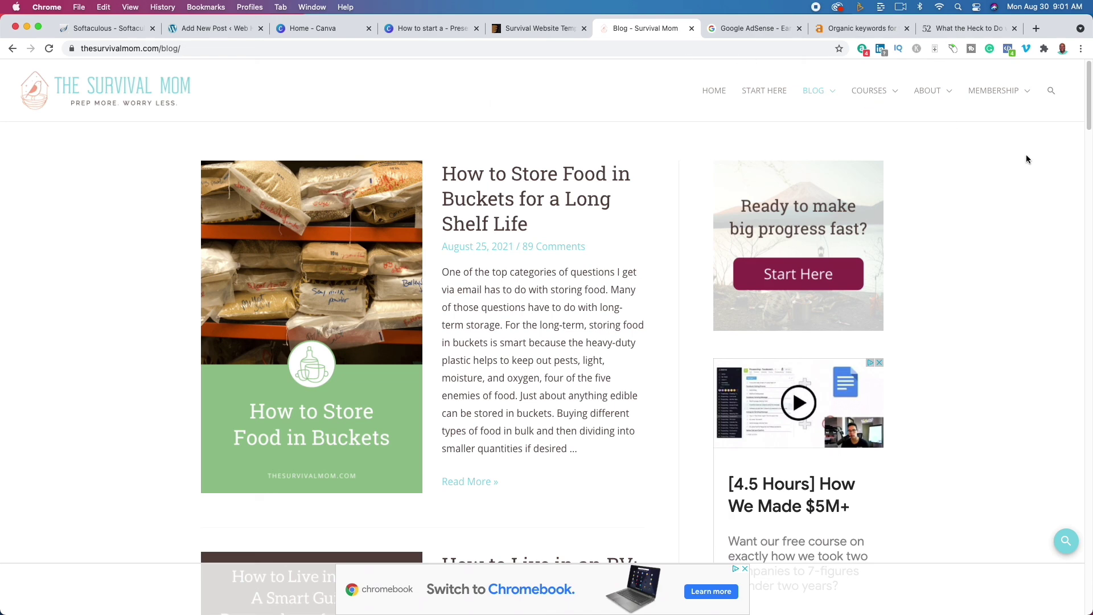
pyautogui.click(412, 28)
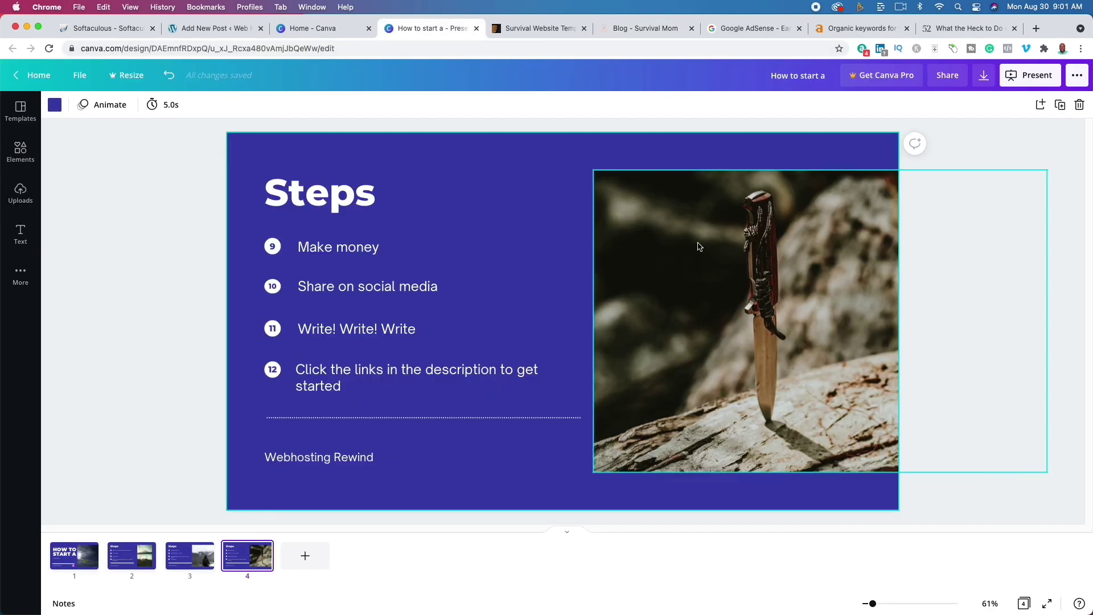